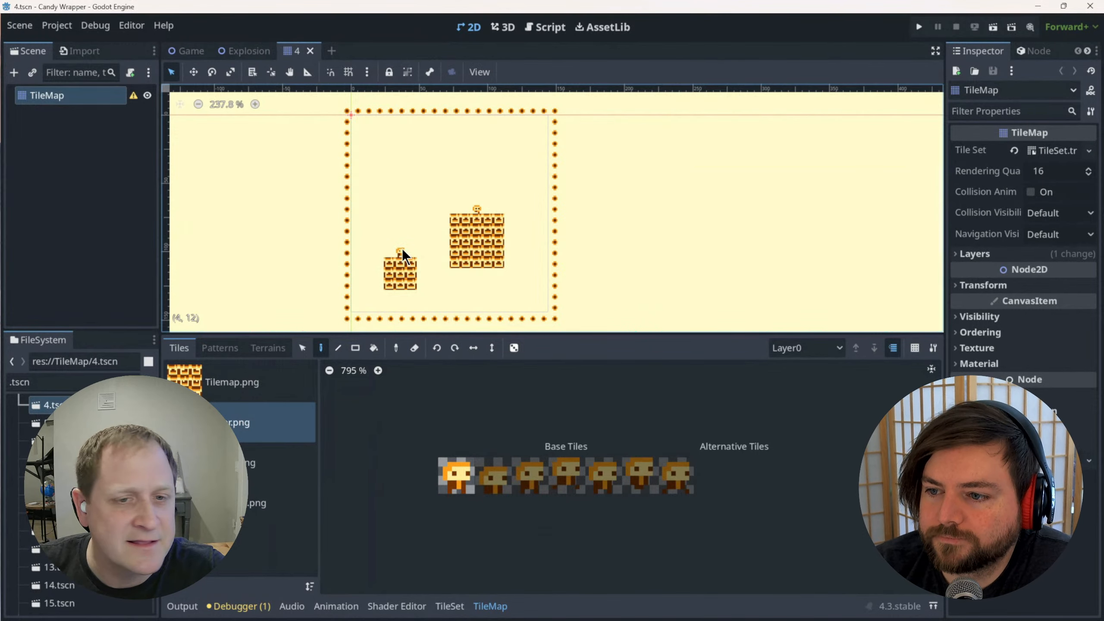
# Examine the Tilemap.png and Player.png tile sources used by the level 4 tile map.
pyautogui.scroll(-1, 528, 278)
pyautogui.scroll(1, 528, 278)
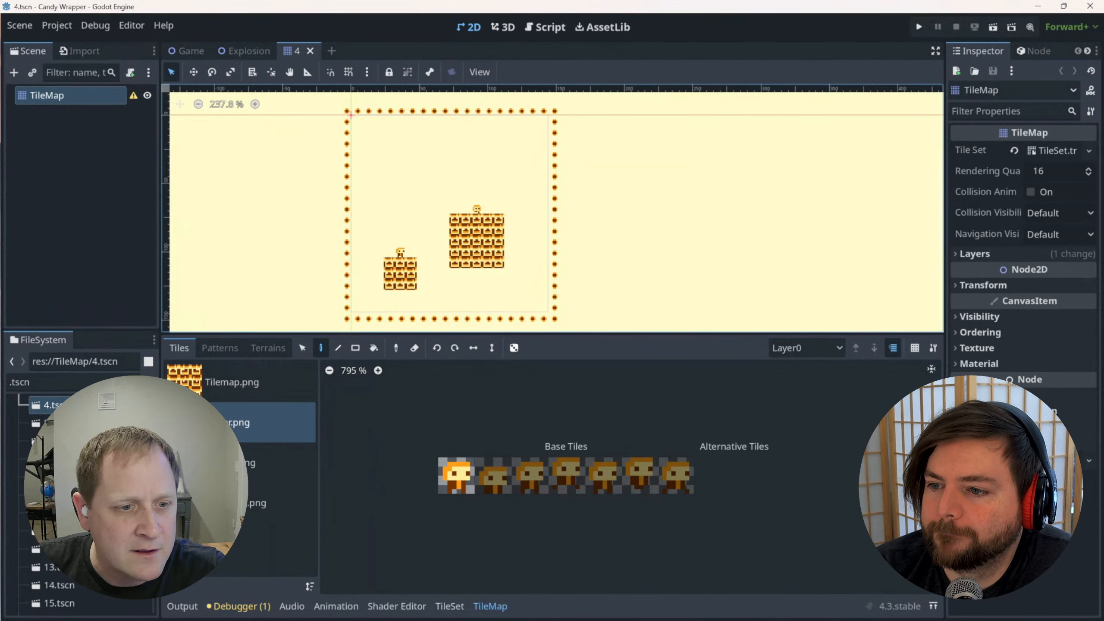
pyautogui.click(214, 397)
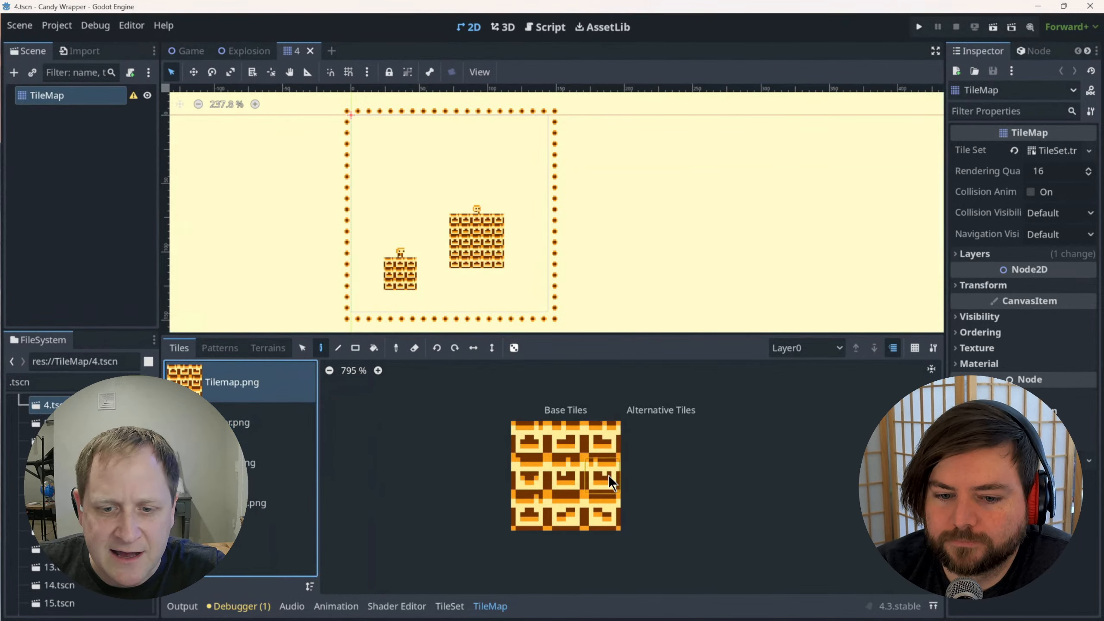
pyautogui.click(238, 428)
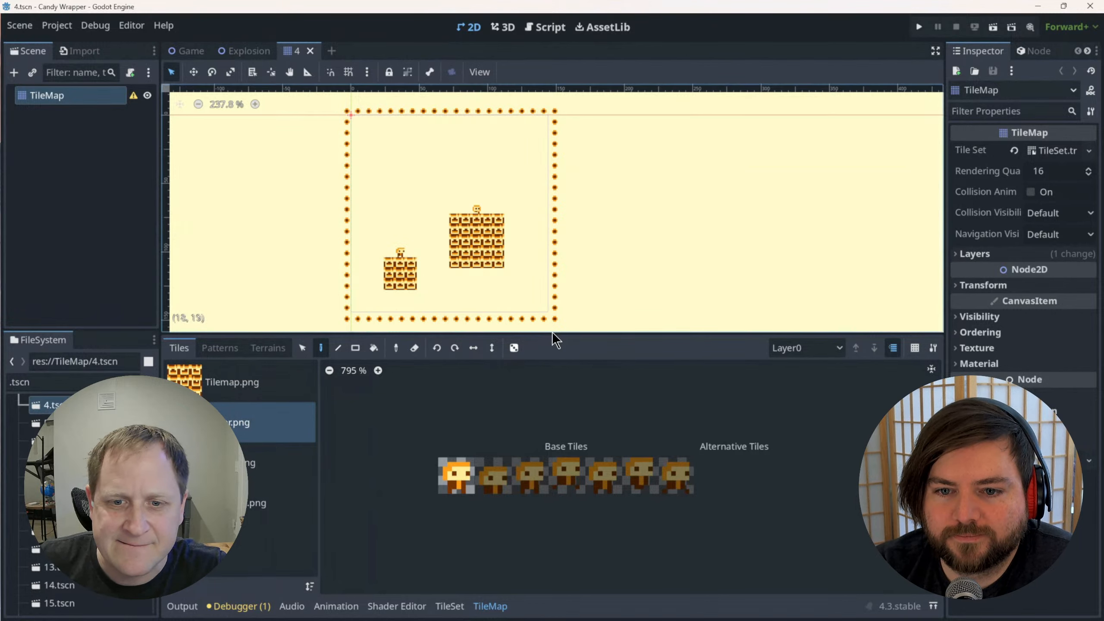
pyautogui.moveTo(557, 332); pyautogui.dragTo(557, 347)
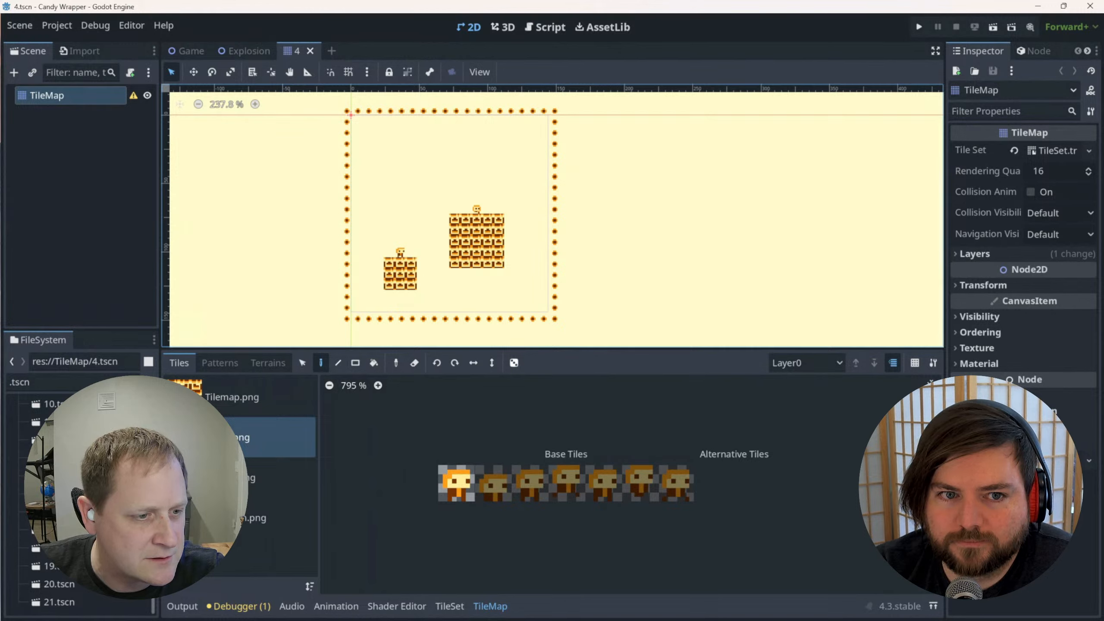
# Look through the numbered level scenes in the project's TileMap folder.
pyautogui.scroll(3, 78, 500)
pyautogui.scroll(3, 79, 501)
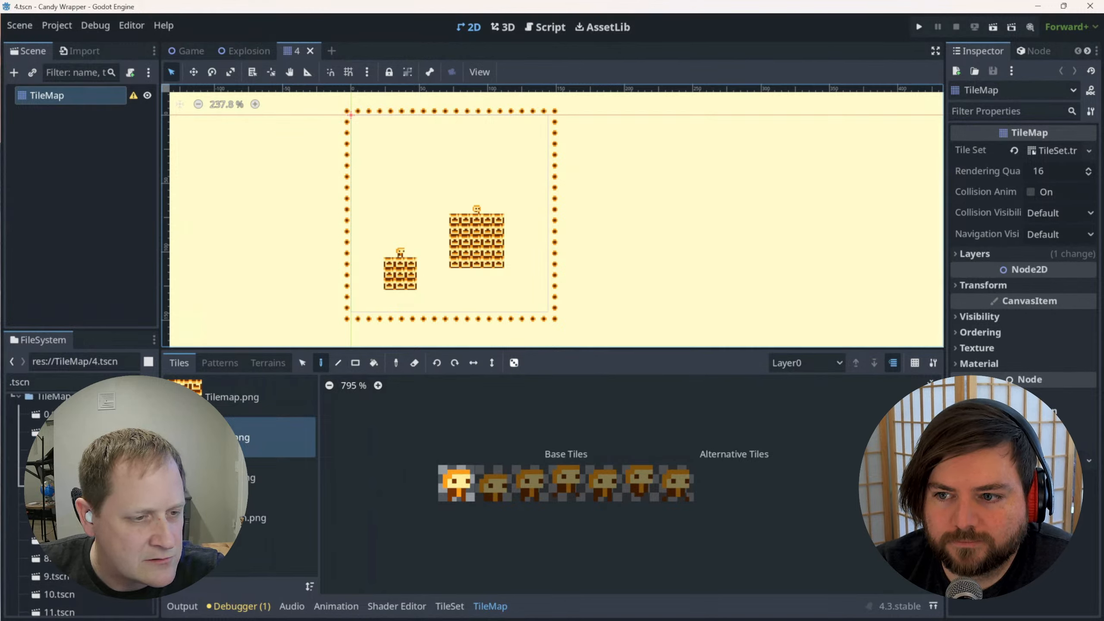
pyautogui.click(44, 421)
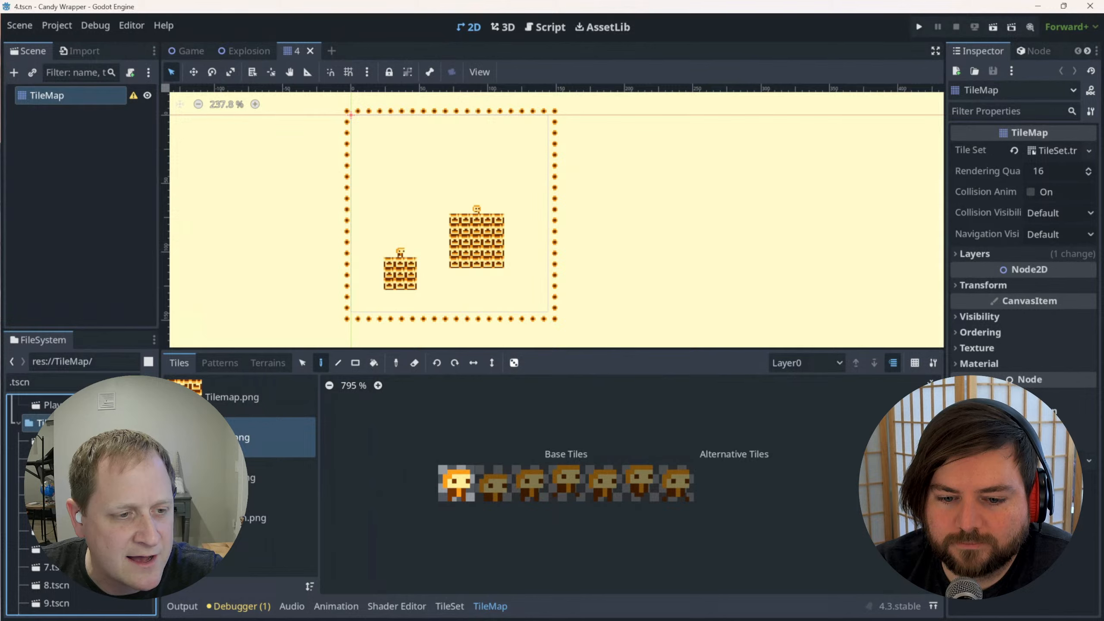
pyautogui.scroll(-5, 78, 500)
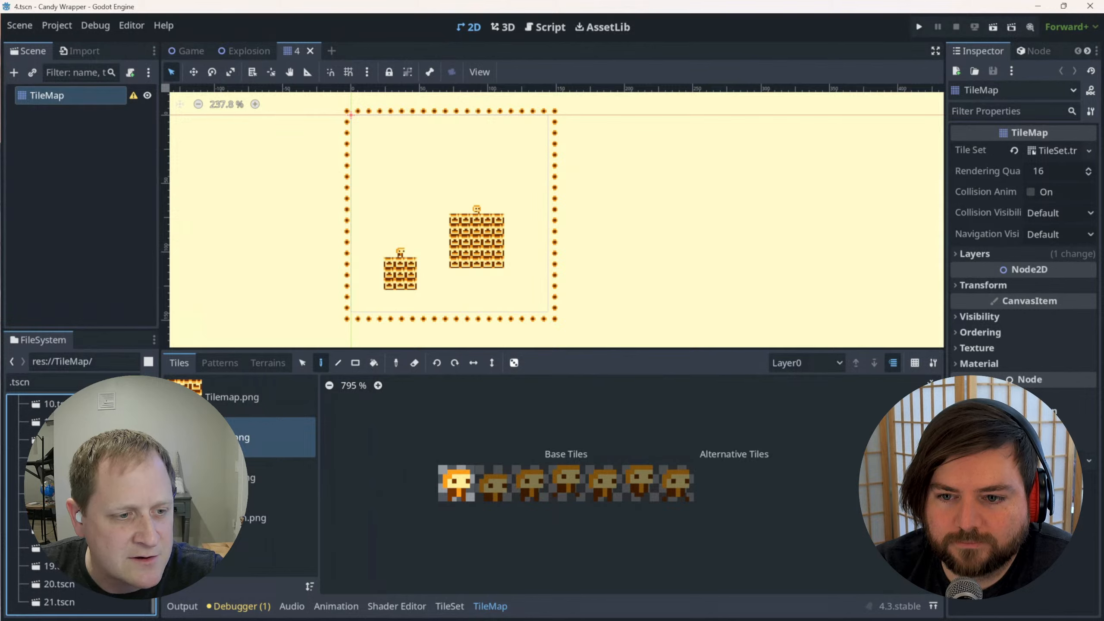
pyautogui.scroll(5, 78, 500)
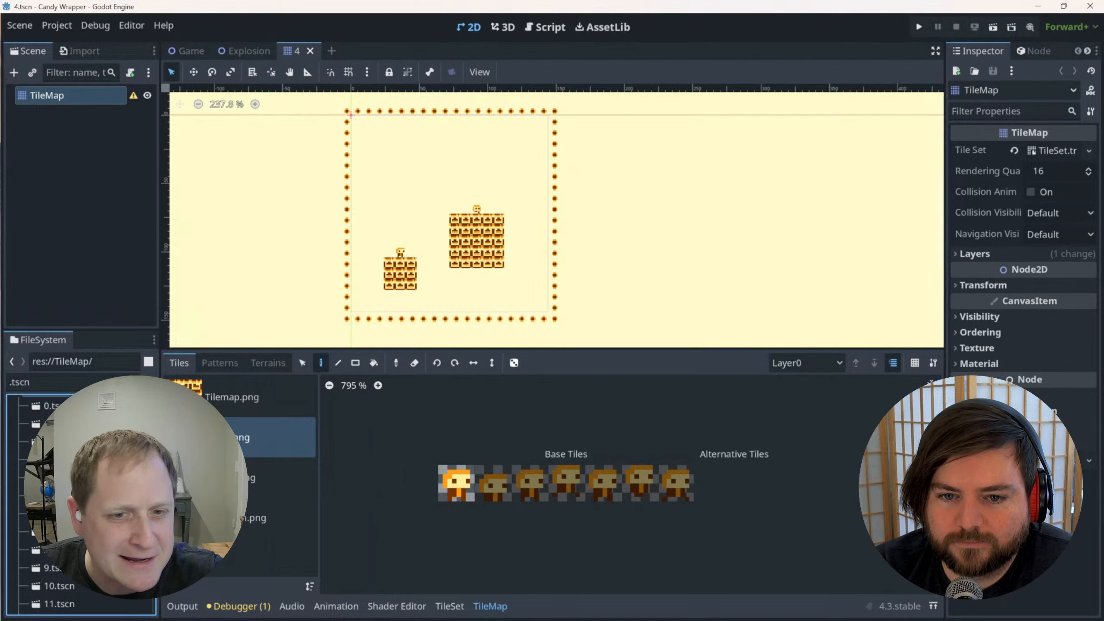
pyautogui.scroll(-5, 78, 500)
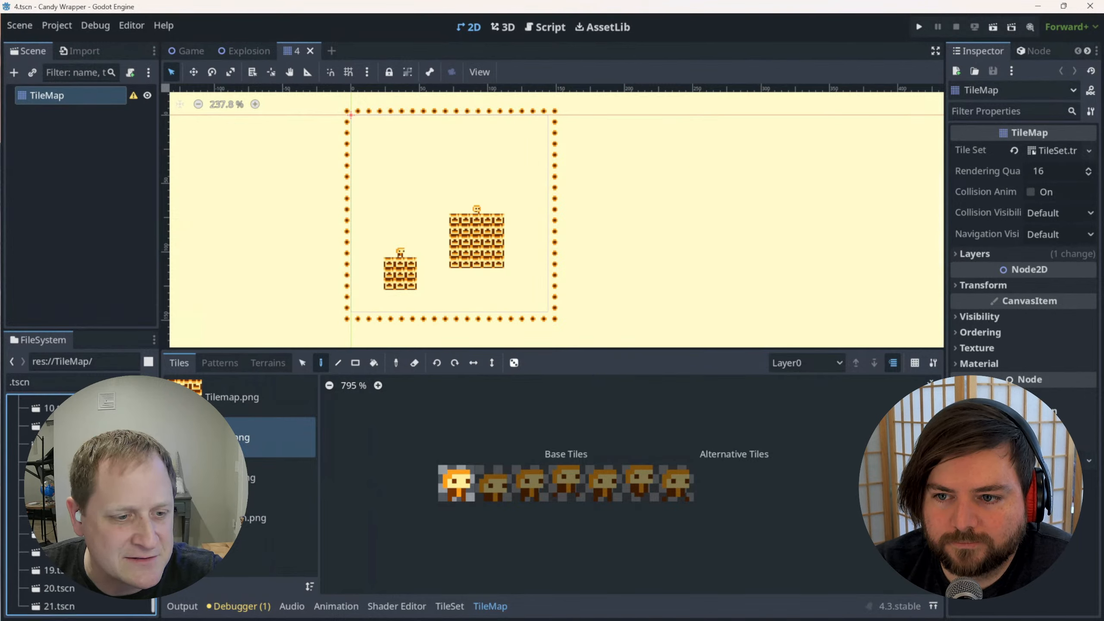
pyautogui.scroll(-1, 78, 500)
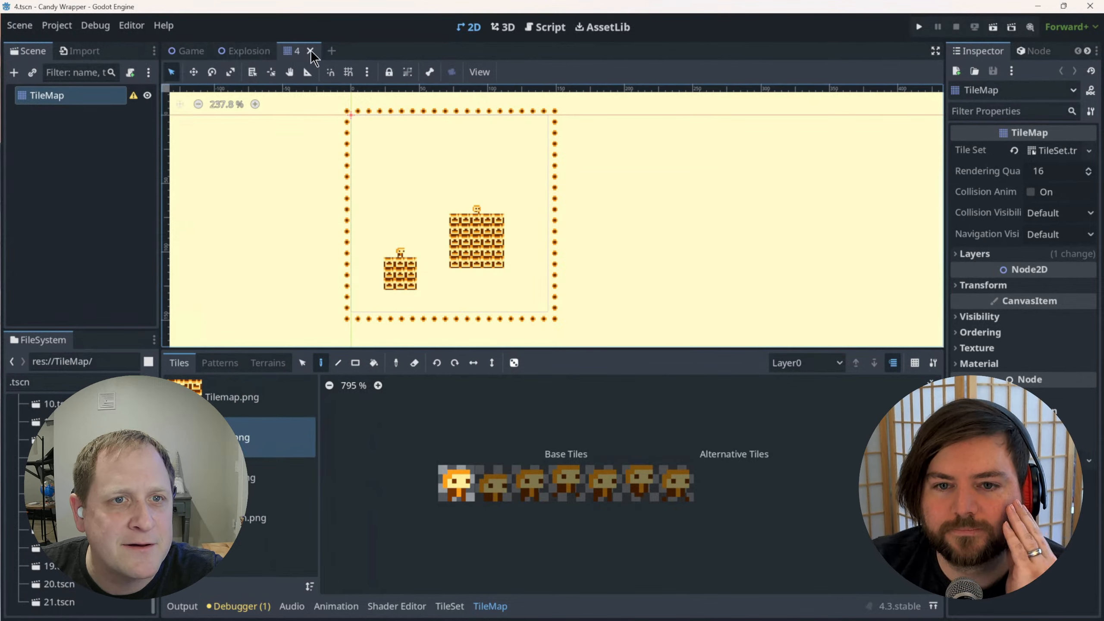
# Create a new empty scene alongside the open level 4 scene.
pyautogui.click(332, 53)
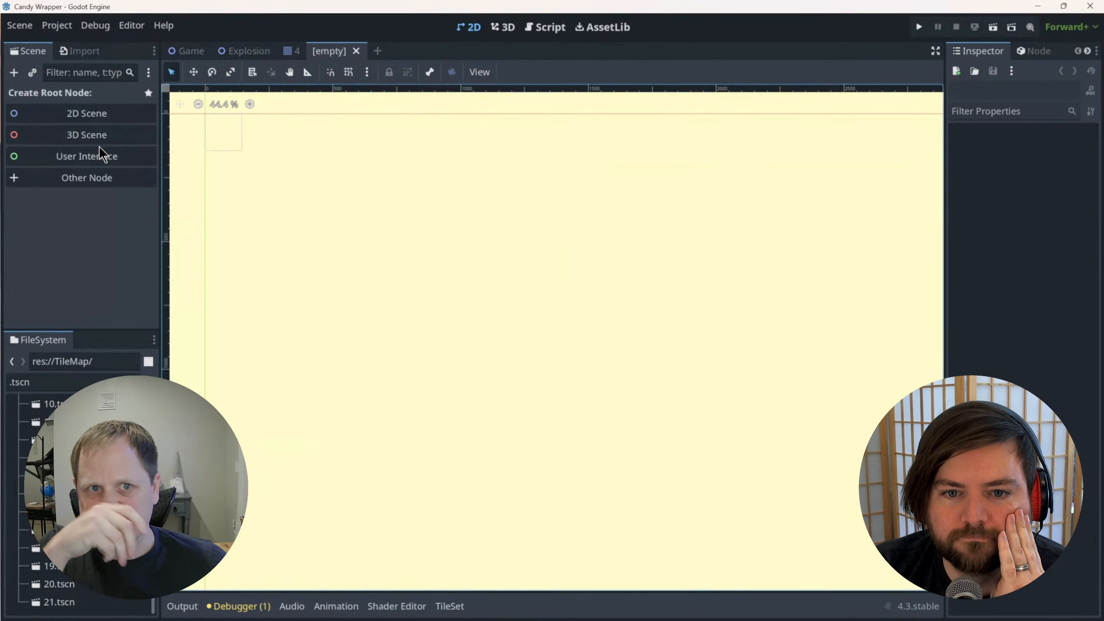
pyautogui.moveTo(278, 193); pyautogui.dragTo(342, 259, button='middle')
pyautogui.scroll(3, 365, 257)
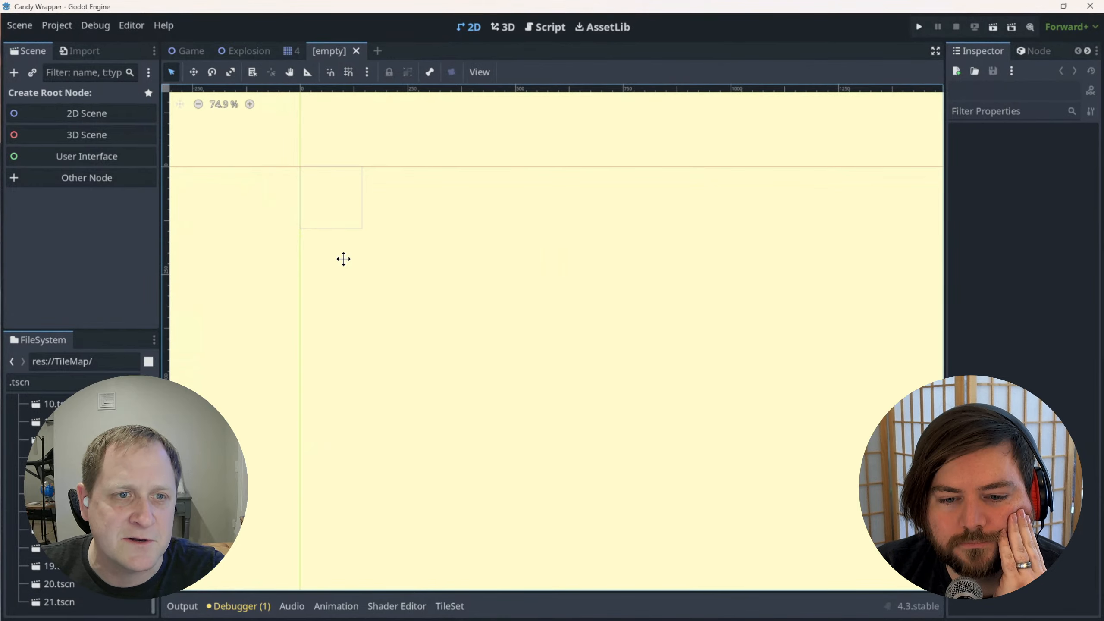
pyautogui.scroll(2, 350, 267)
pyautogui.scroll(1, 349, 264)
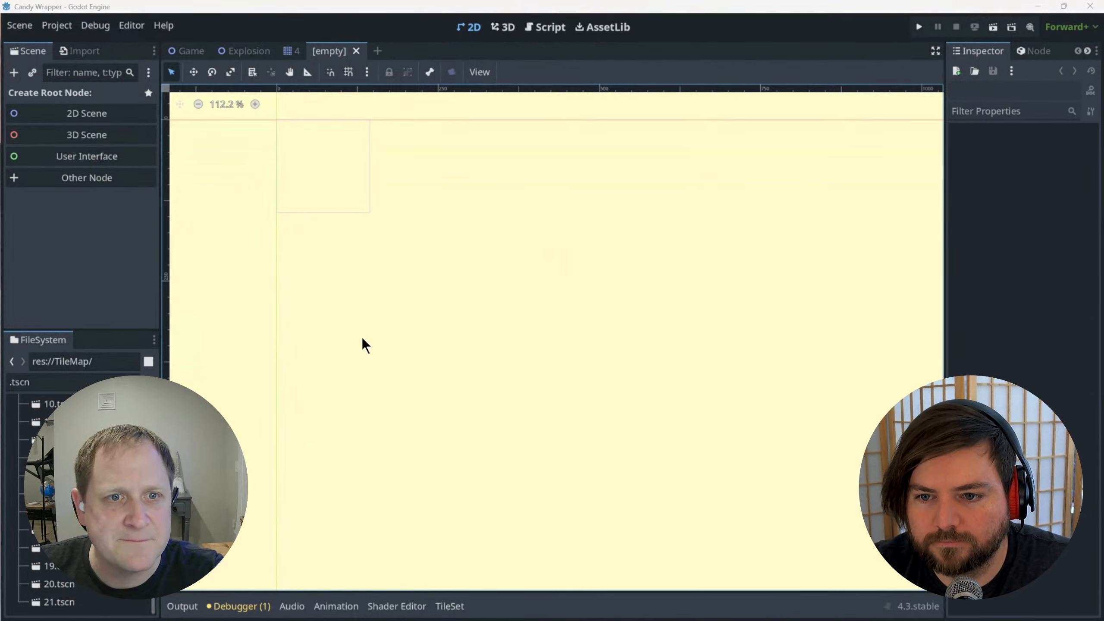
pyautogui.scroll(1, 366, 313)
pyautogui.scroll(1, 374, 287)
pyautogui.scroll(1, 402, 365)
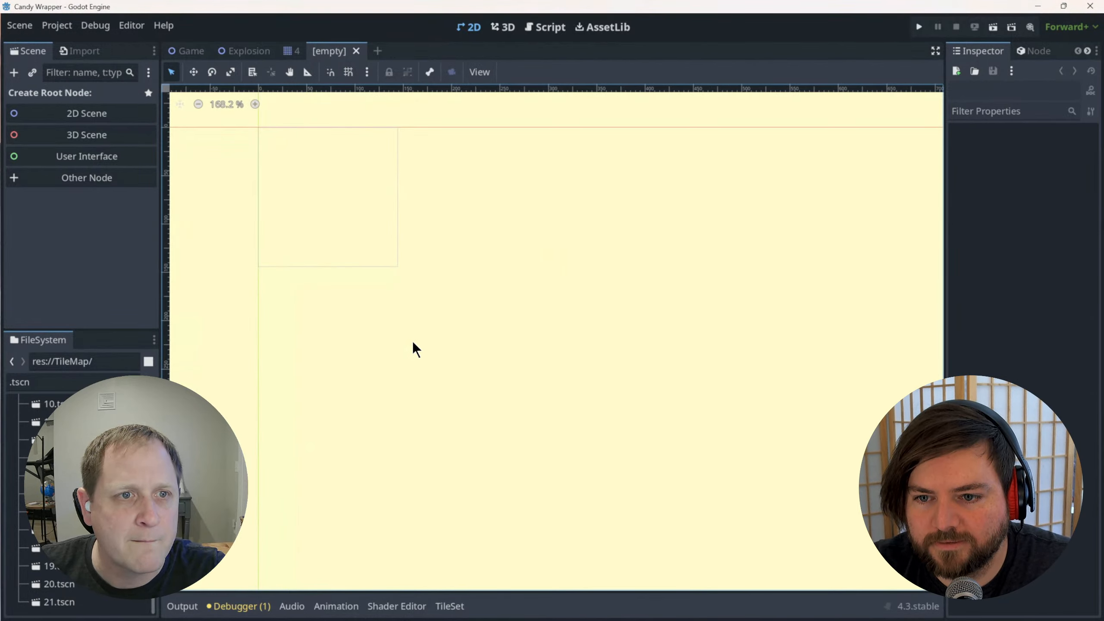
pyautogui.moveTo(418, 322); pyautogui.dragTo(399, 351, button='middle')
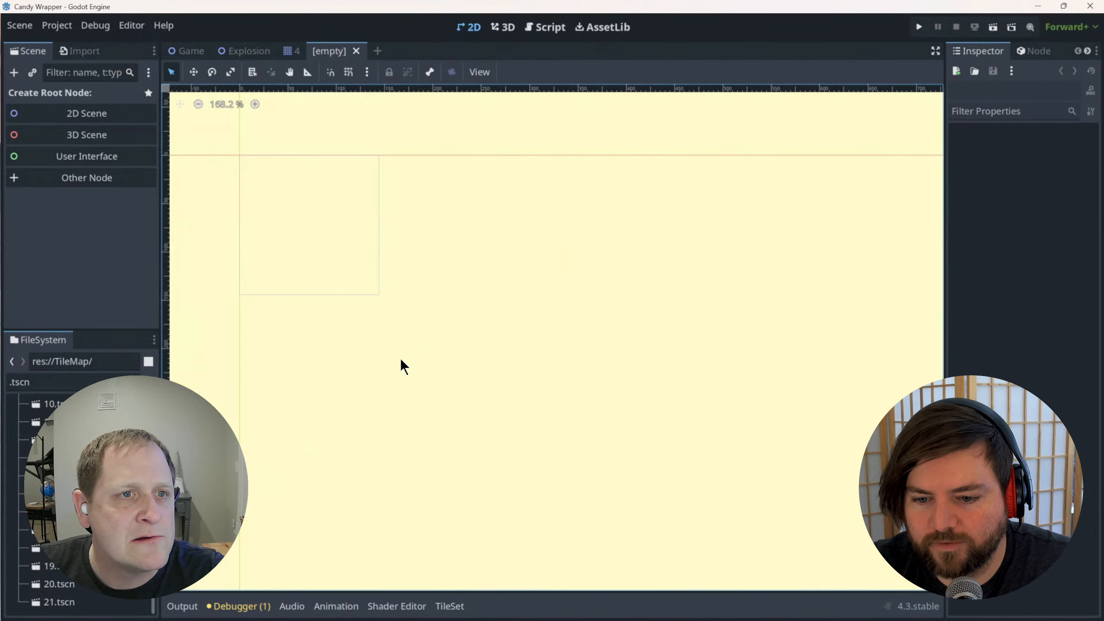
# Check level 4's root node, search the new scene's root node types for "tilemap" and read the TileMap description.
pyautogui.click(296, 50)
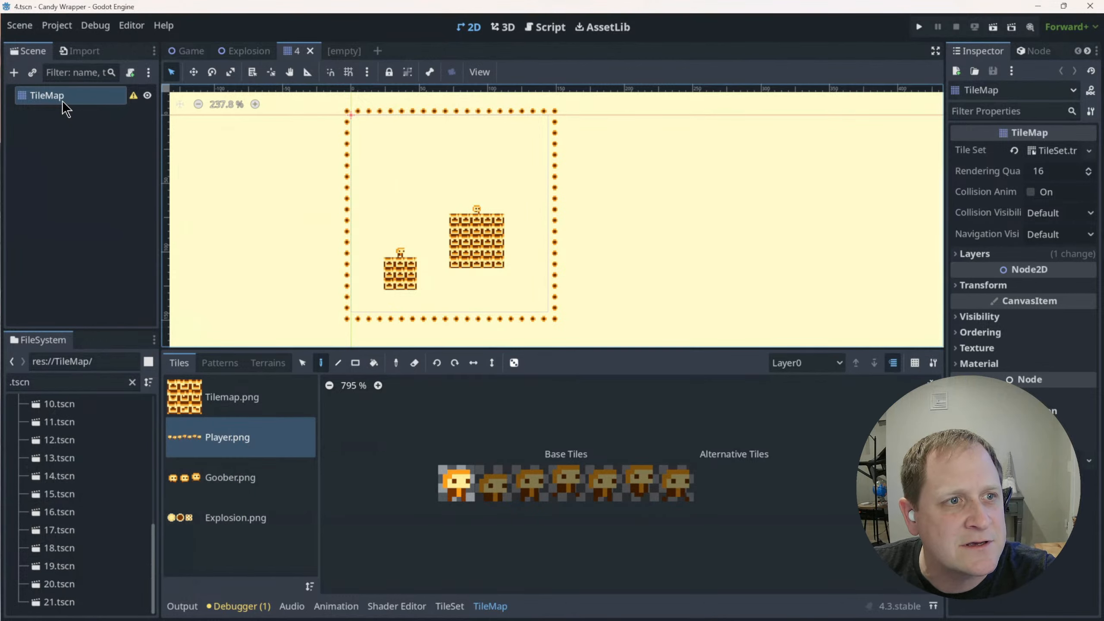
pyautogui.click(335, 52)
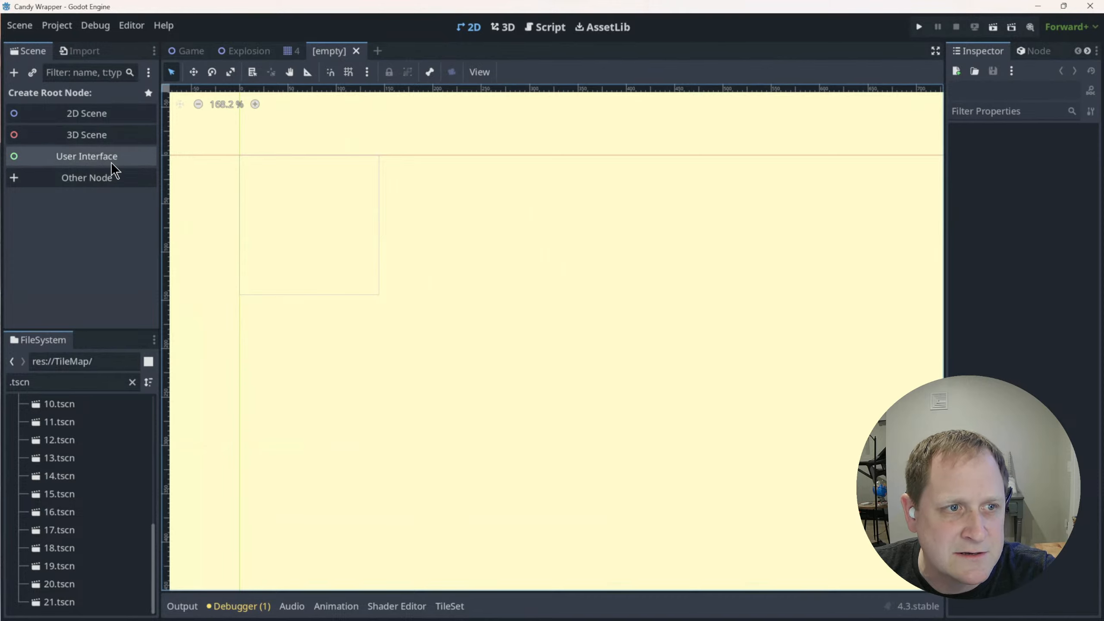
pyautogui.click(89, 182)
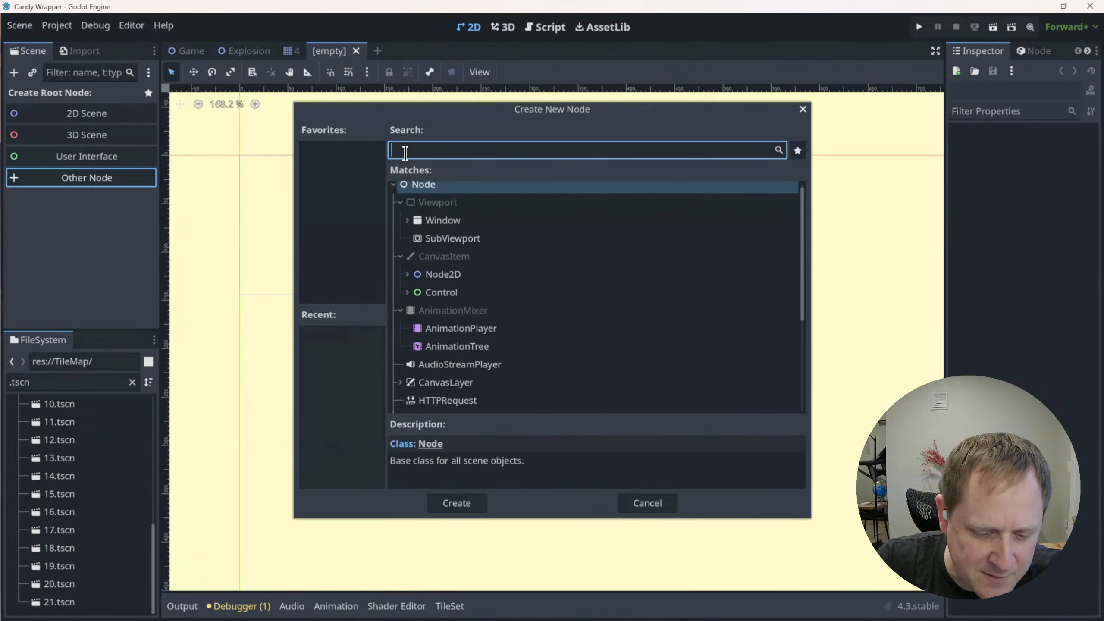
pyautogui.write('tilemap')
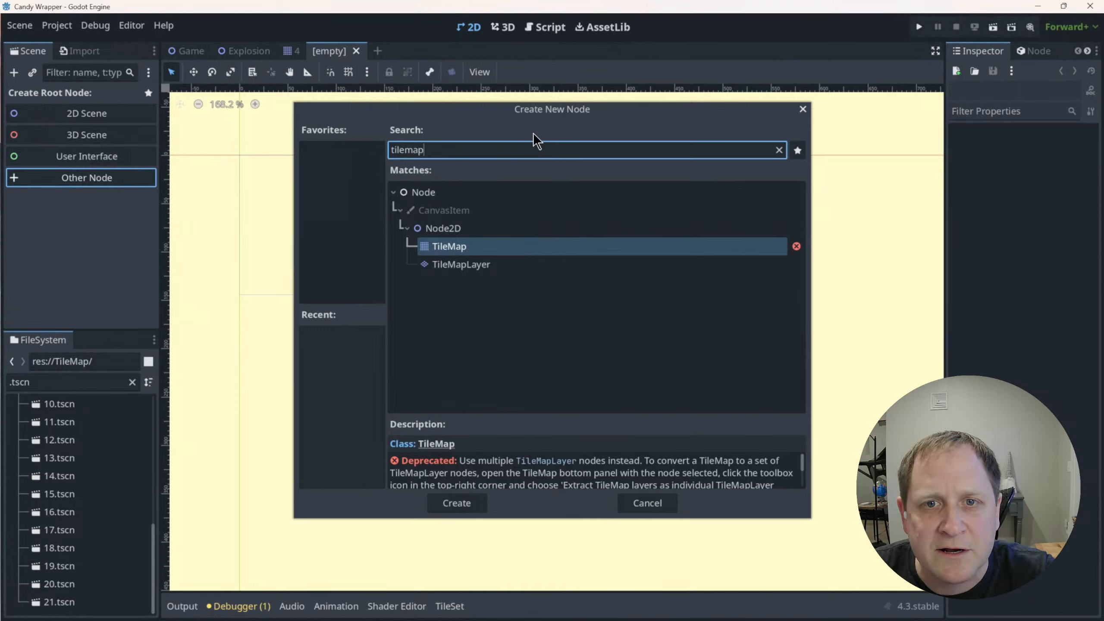
pyautogui.moveTo(541, 117); pyautogui.dragTo(534, 141)
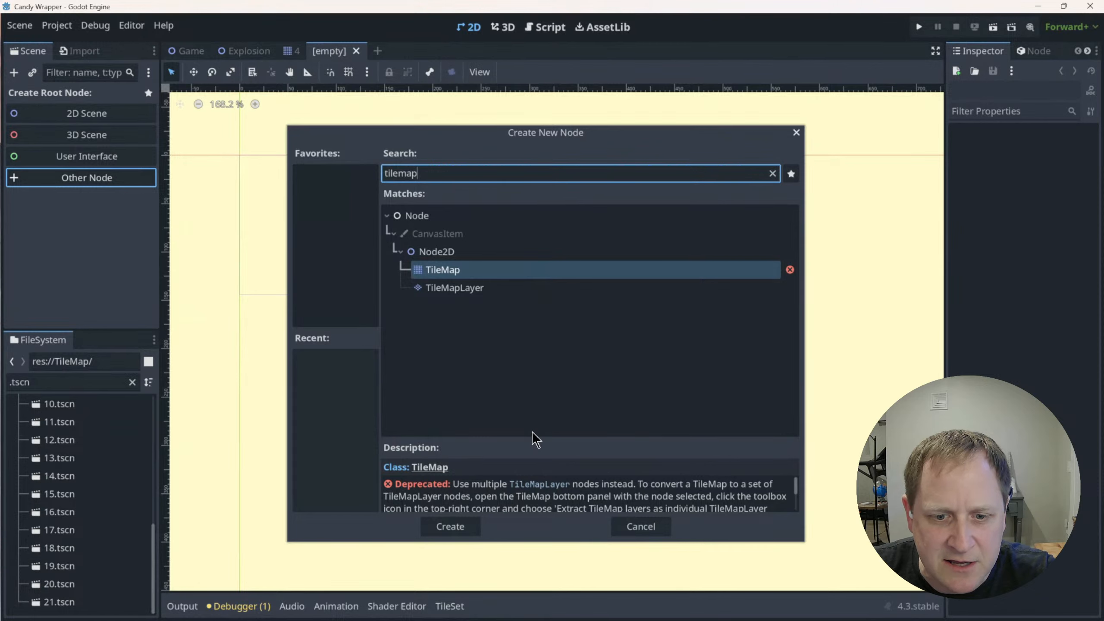
pyautogui.scroll(-2, 540, 487)
pyautogui.scroll(1, 552, 496)
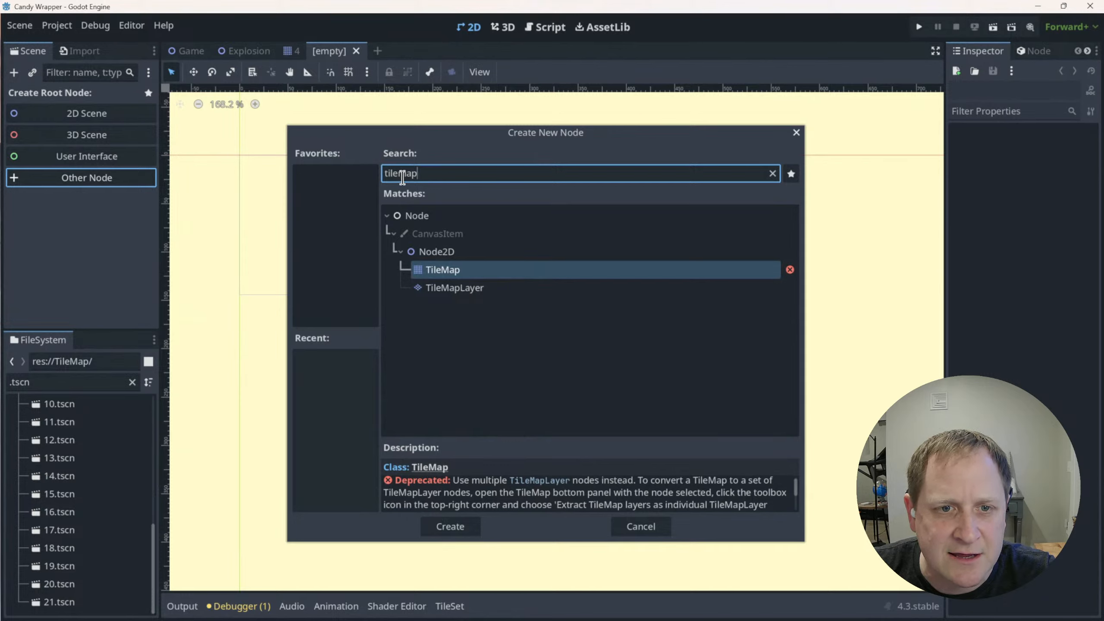
pyautogui.moveTo(401, 174); pyautogui.dragTo(431, 173)
pyautogui.click(433, 174)
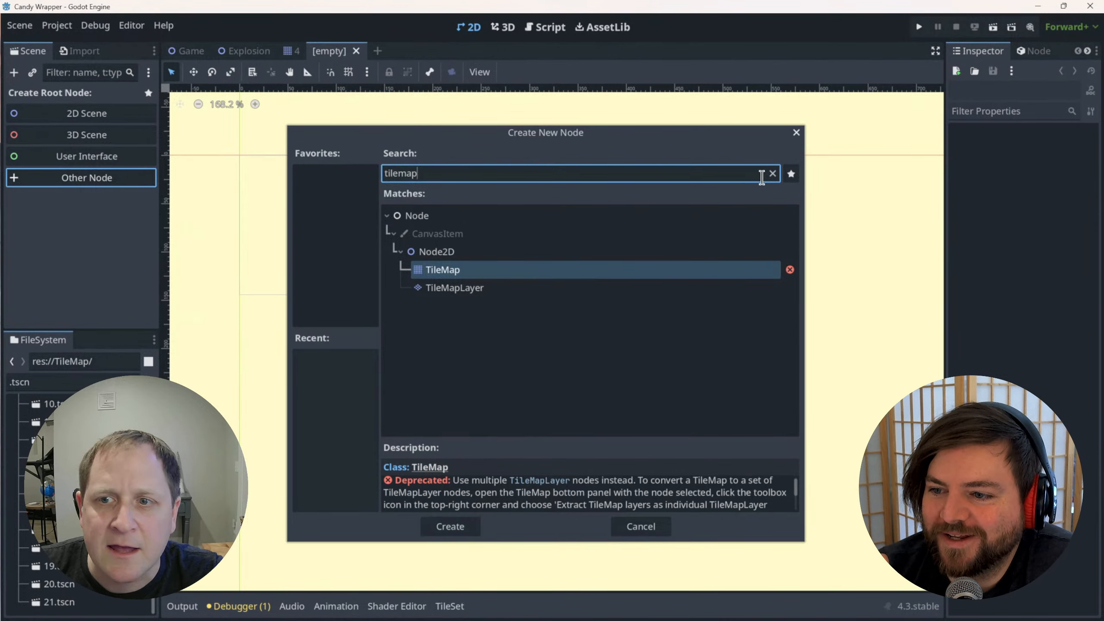
# Clear the node search and browse the full list of available node types.
pyautogui.click(772, 173)
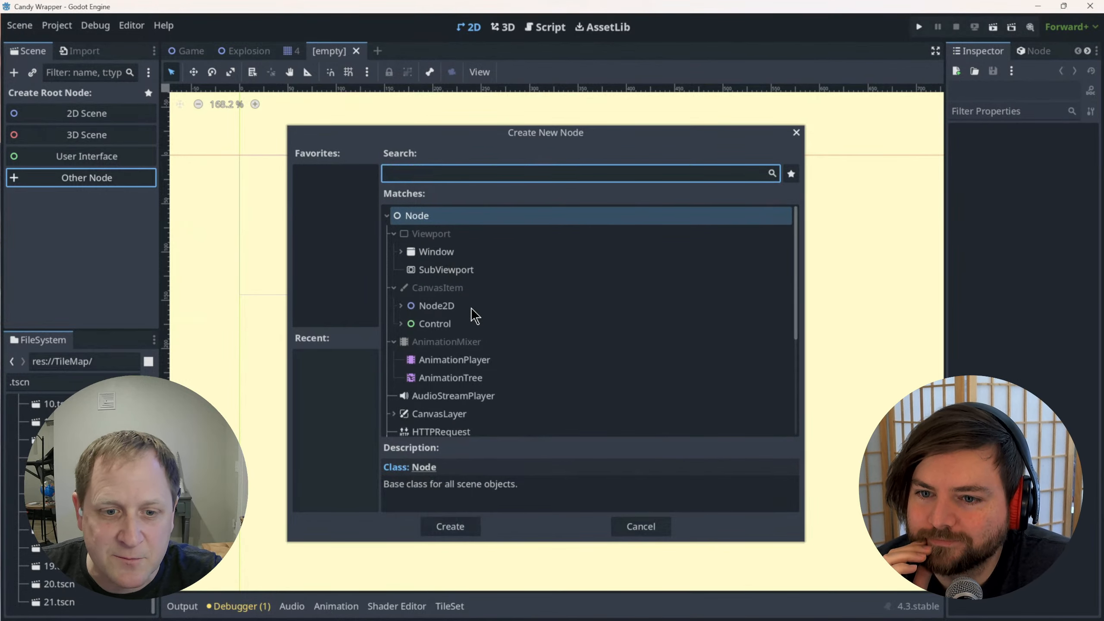
pyautogui.scroll(-2, 448, 296)
pyautogui.scroll(-2, 446, 297)
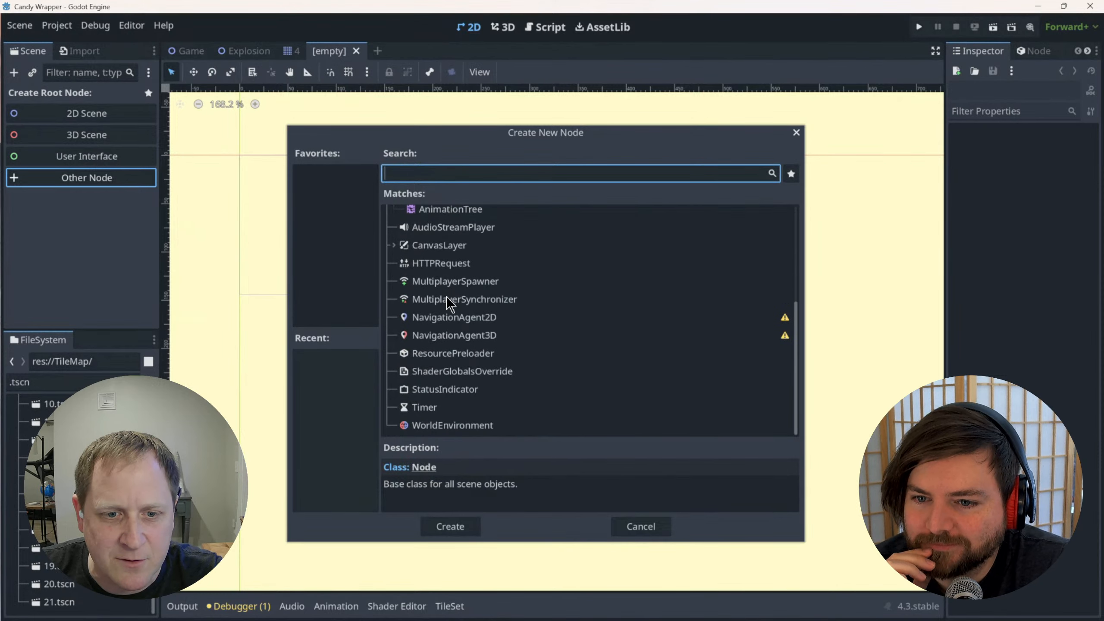
pyautogui.scroll(3, 448, 302)
pyautogui.scroll(-4, 448, 307)
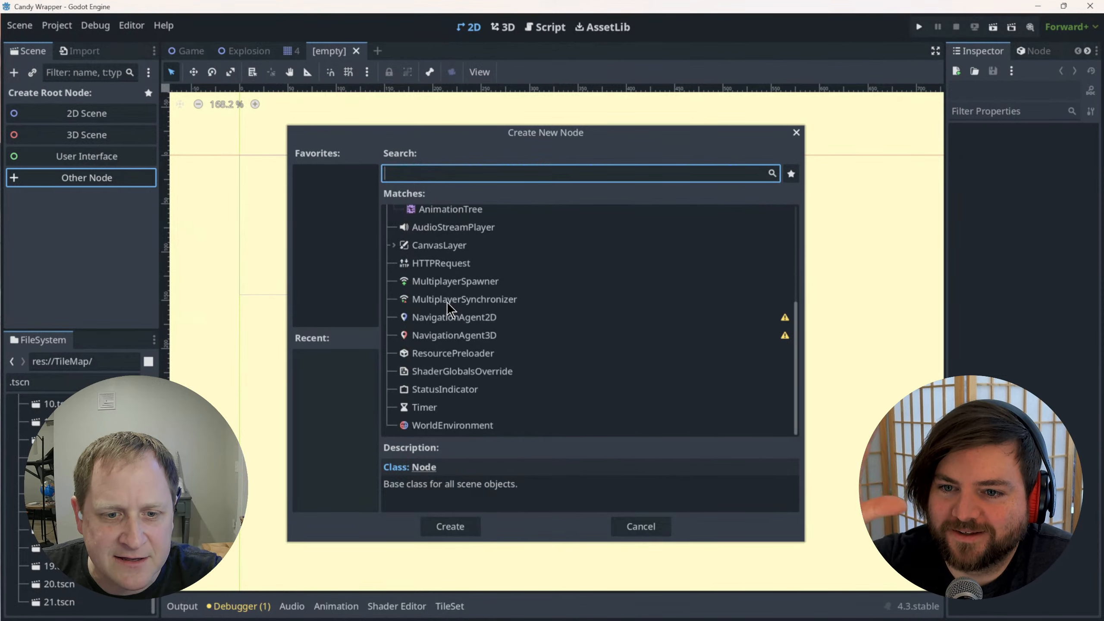
pyautogui.scroll(2, 437, 274)
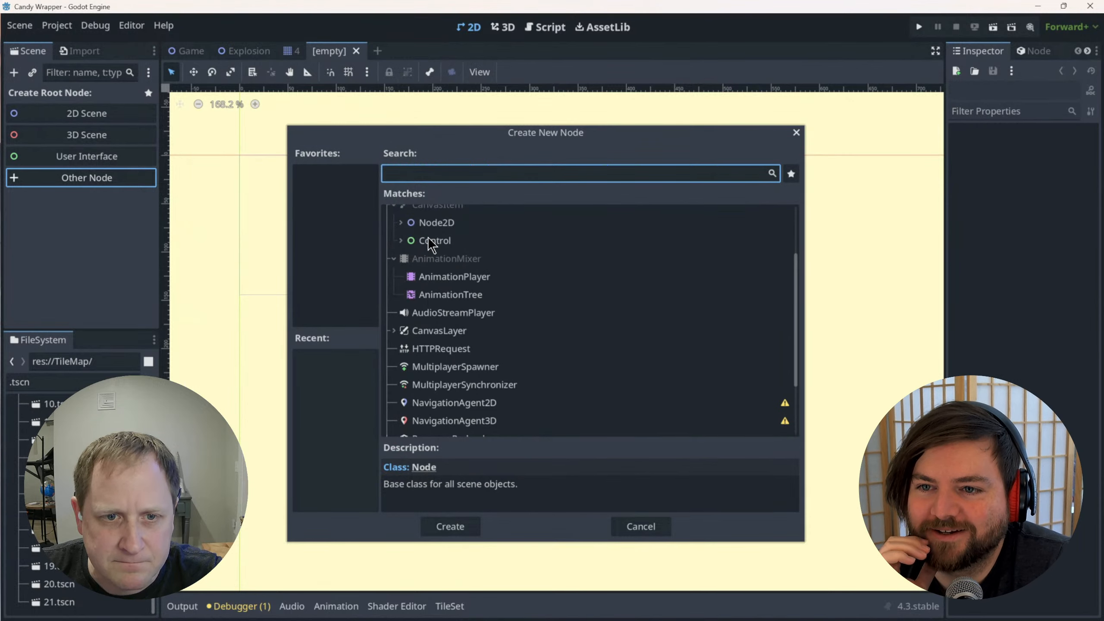
pyautogui.scroll(2, 424, 253)
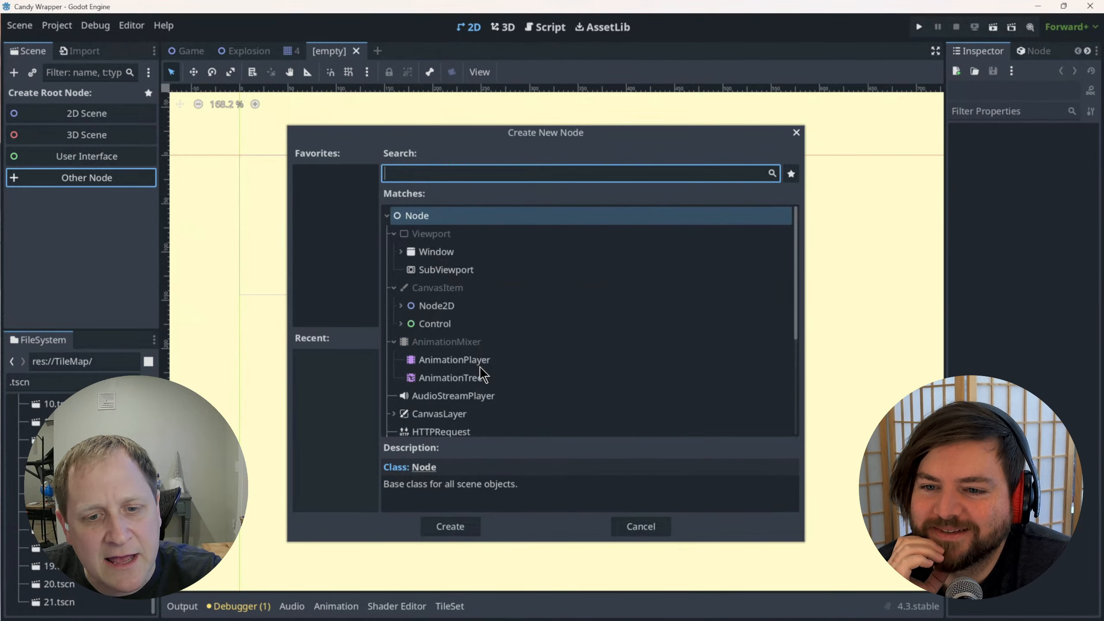
pyautogui.scroll(-1, 483, 374)
pyautogui.scroll(-1, 483, 375)
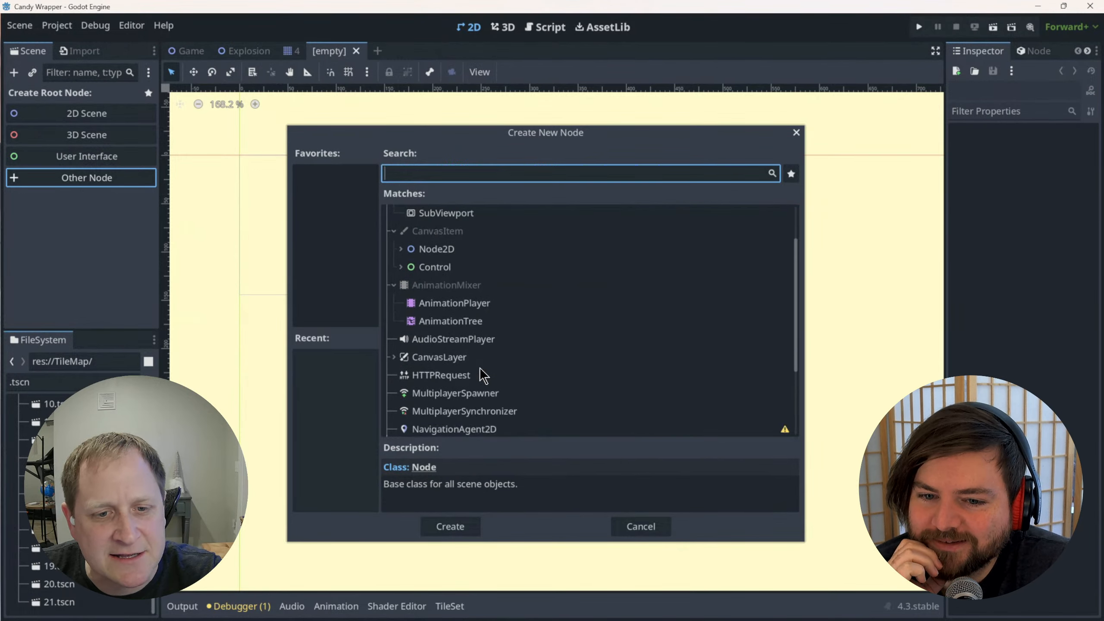
pyautogui.scroll(2, 459, 382)
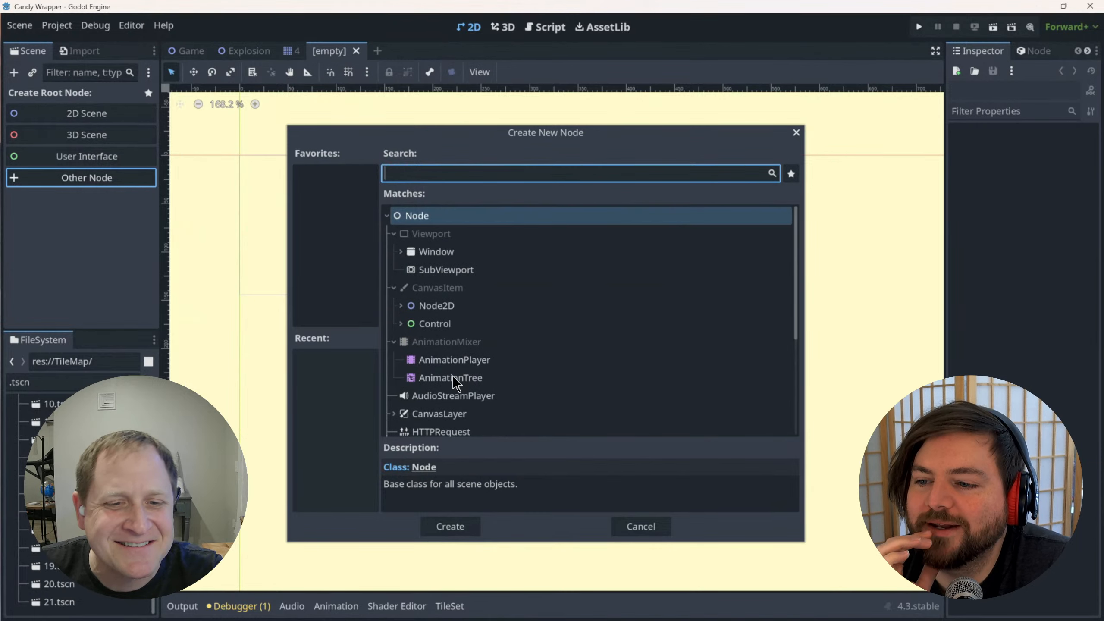
pyautogui.scroll(-6, 467, 384)
pyautogui.scroll(6, 461, 393)
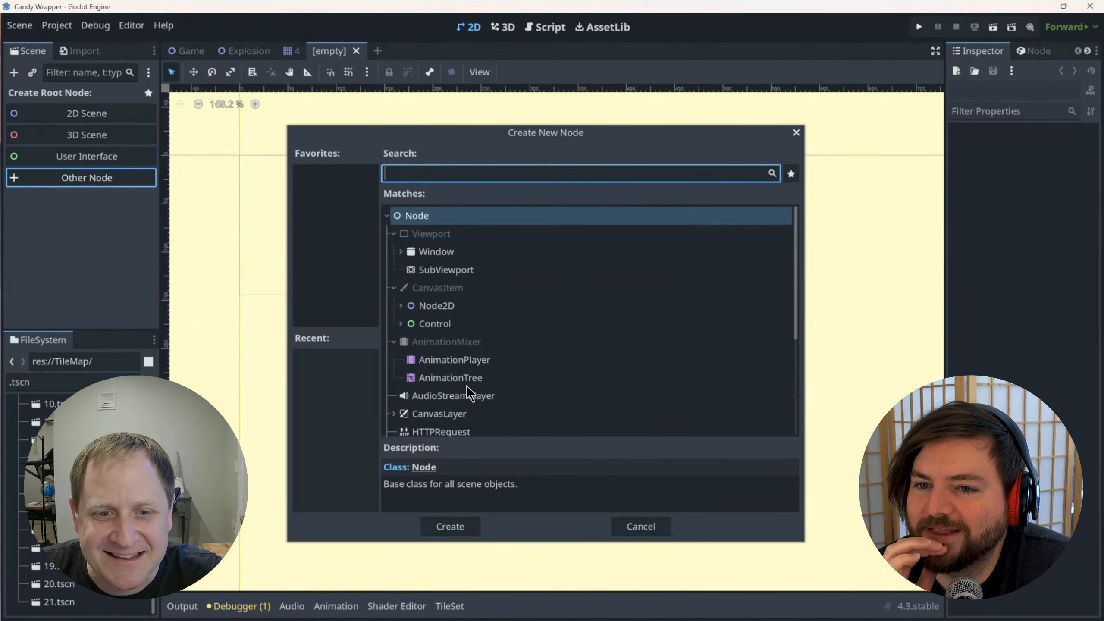
# Search the node types for "tile" and create a TileMap node as the new scene's root.
pyautogui.write('tile')
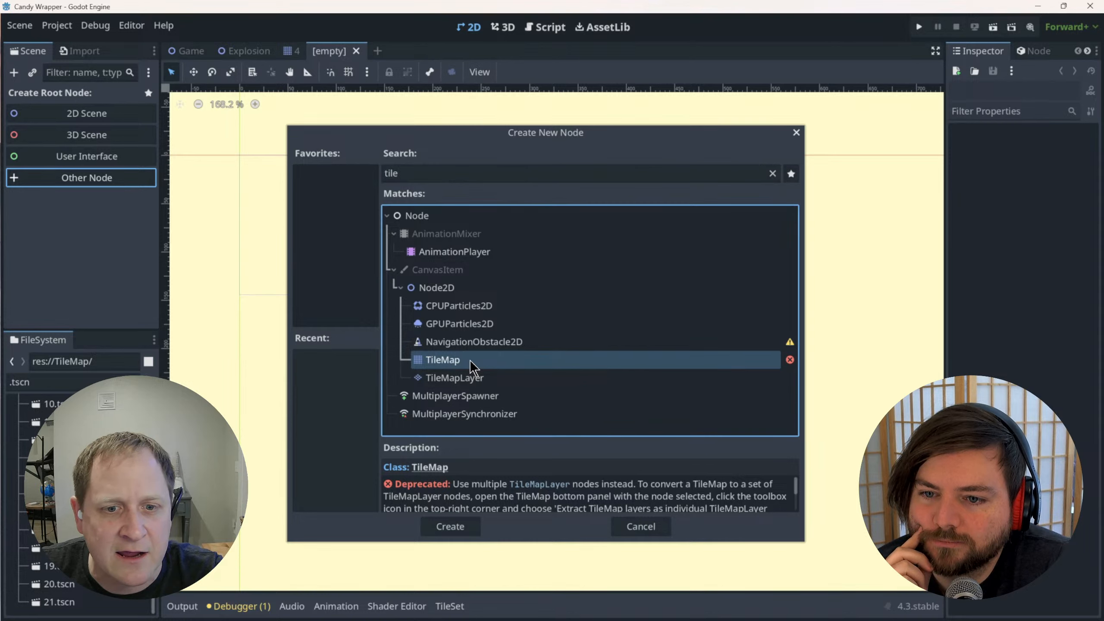
pyautogui.doubleClick(473, 362)
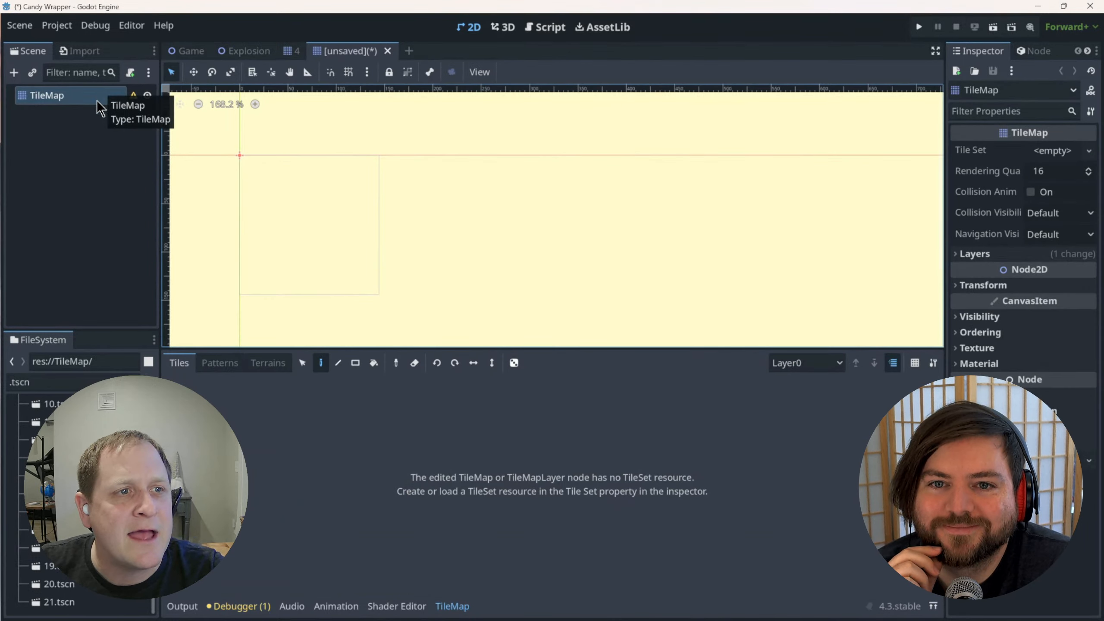
pyautogui.click(14, 72)
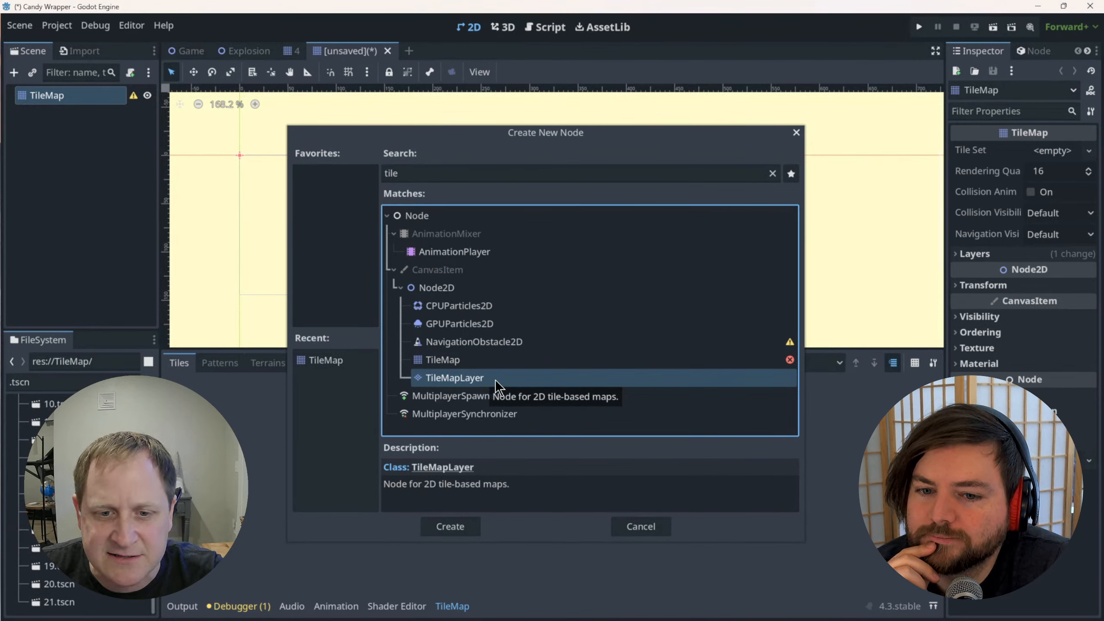
pyautogui.click(471, 364)
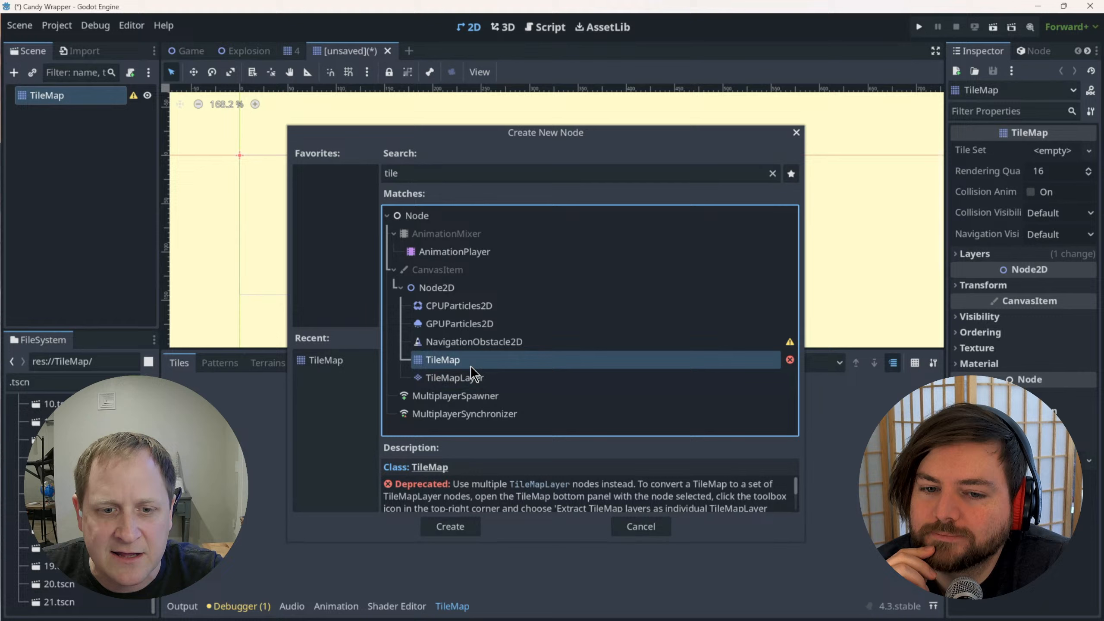
pyautogui.click(641, 527)
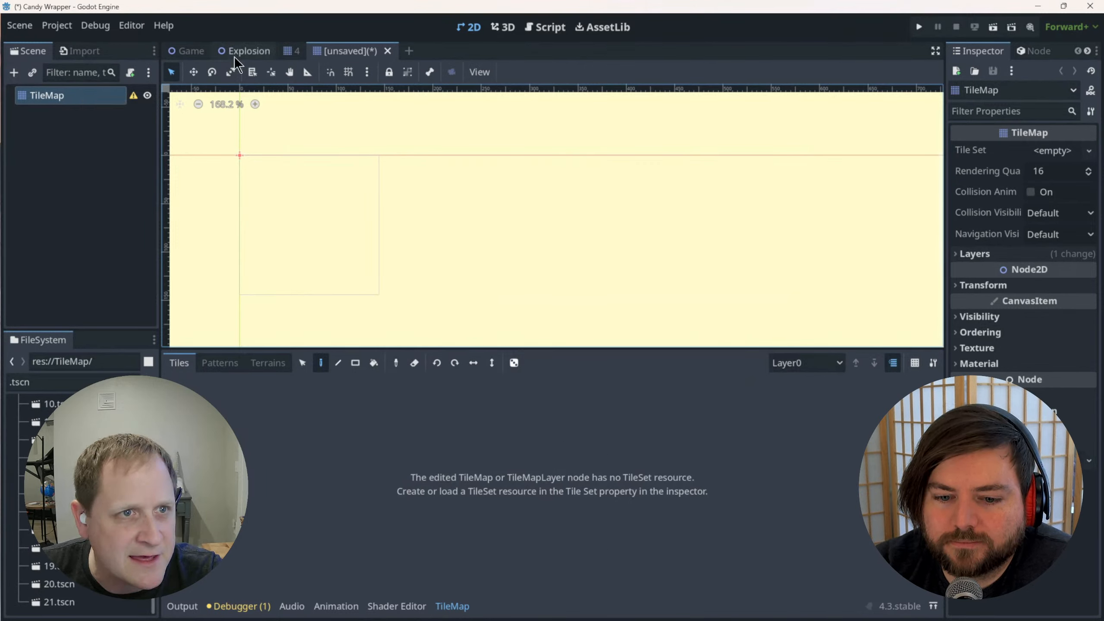
# Check which tile set resource the level 4 TileMap uses, and return to the unsaved scene.
pyautogui.click(289, 52)
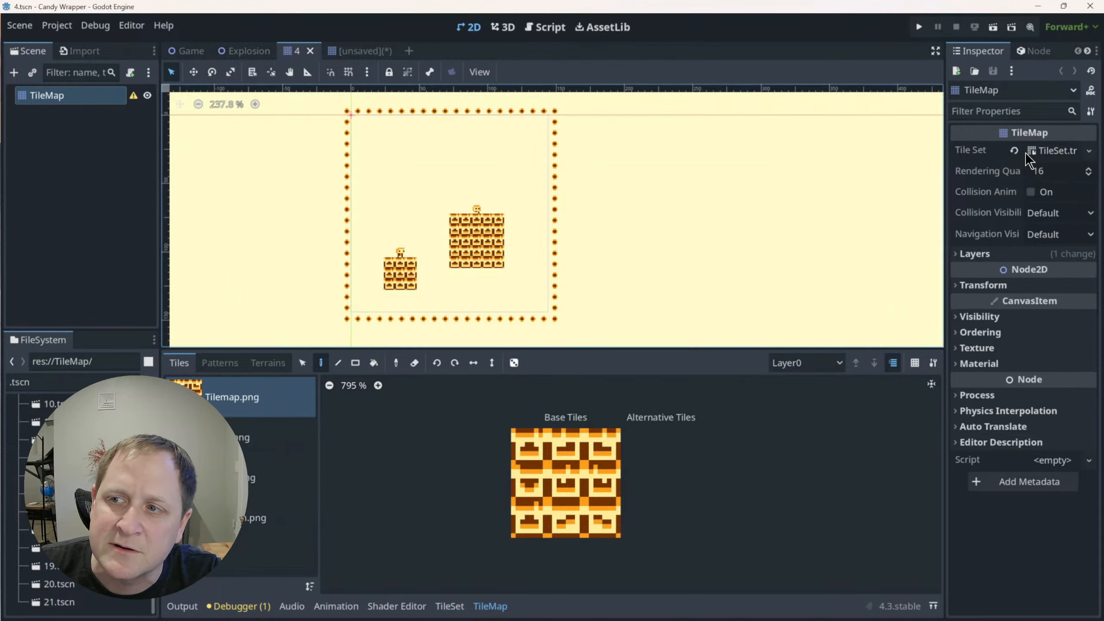
pyautogui.click(350, 55)
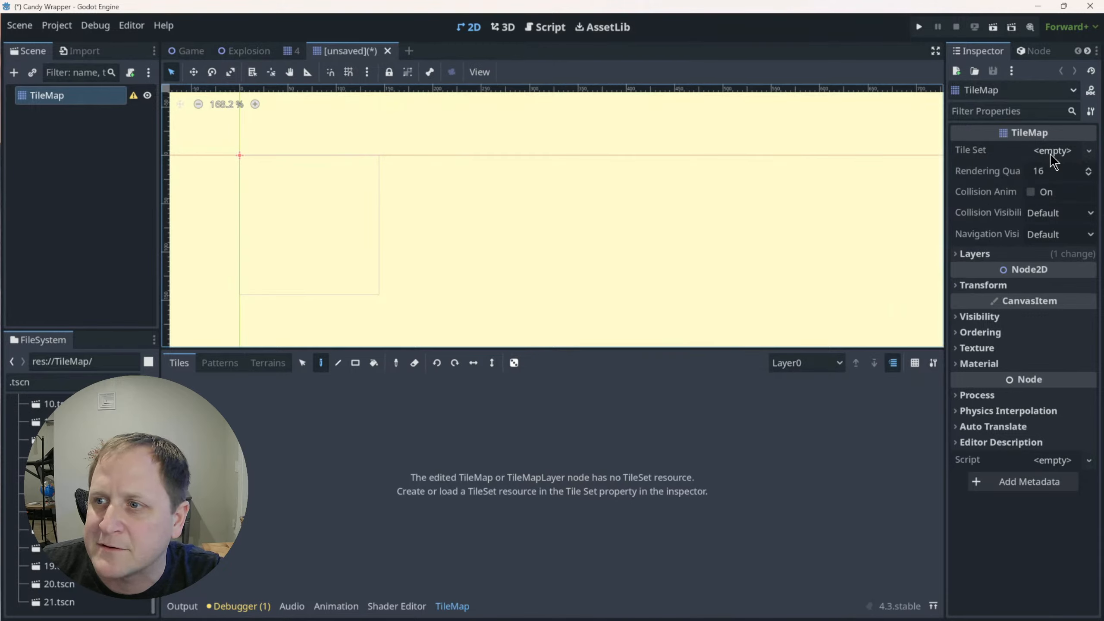
pyautogui.click(1064, 153)
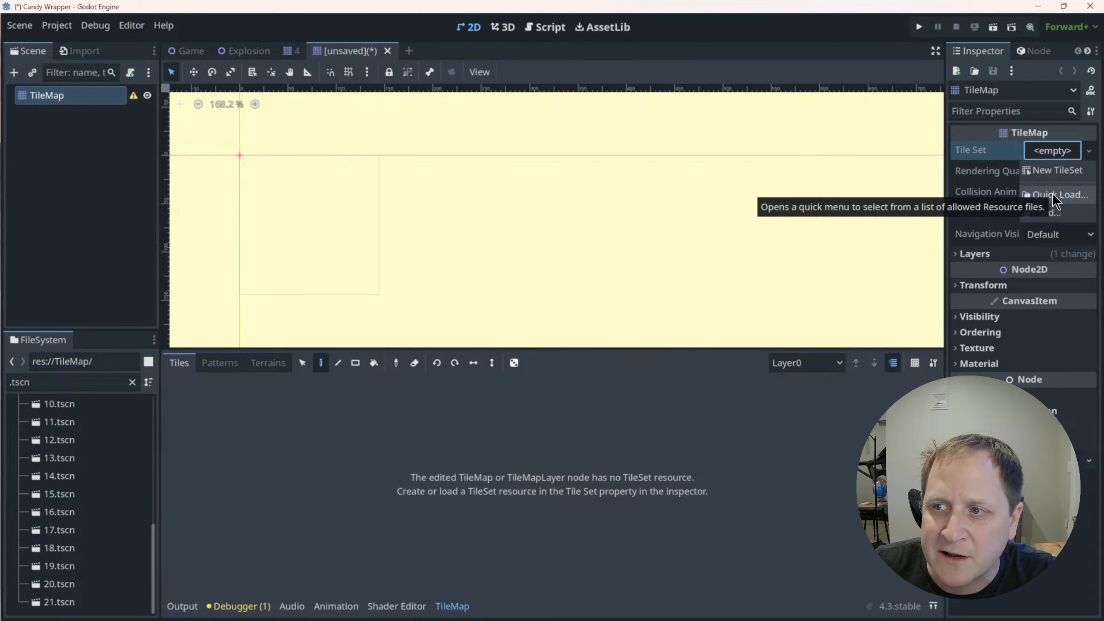
pyautogui.click(1053, 194)
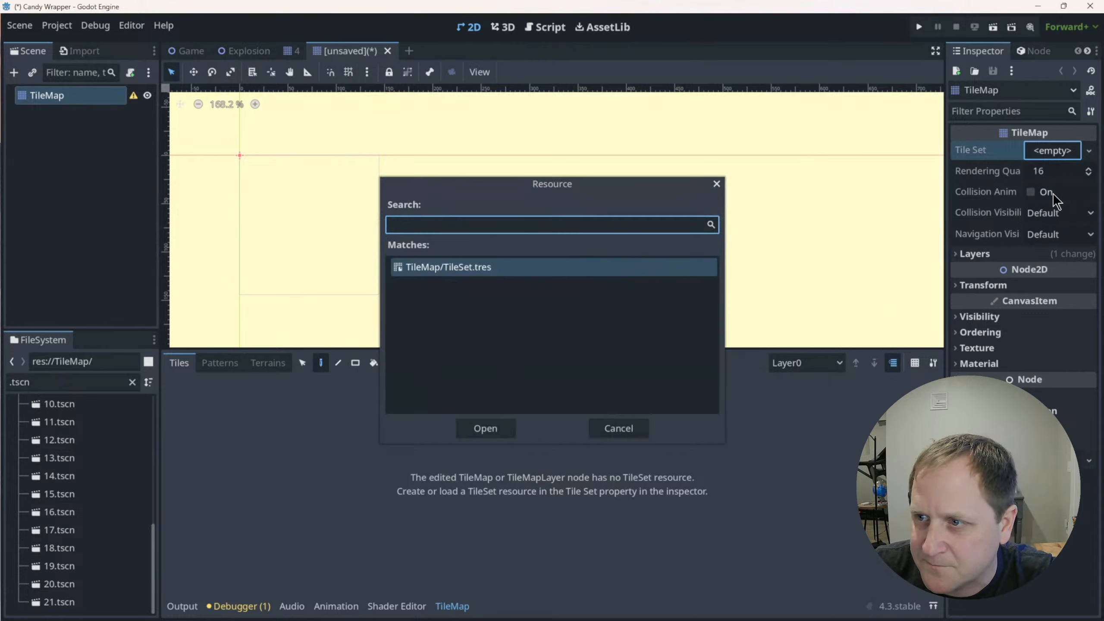
pyautogui.click(599, 268)
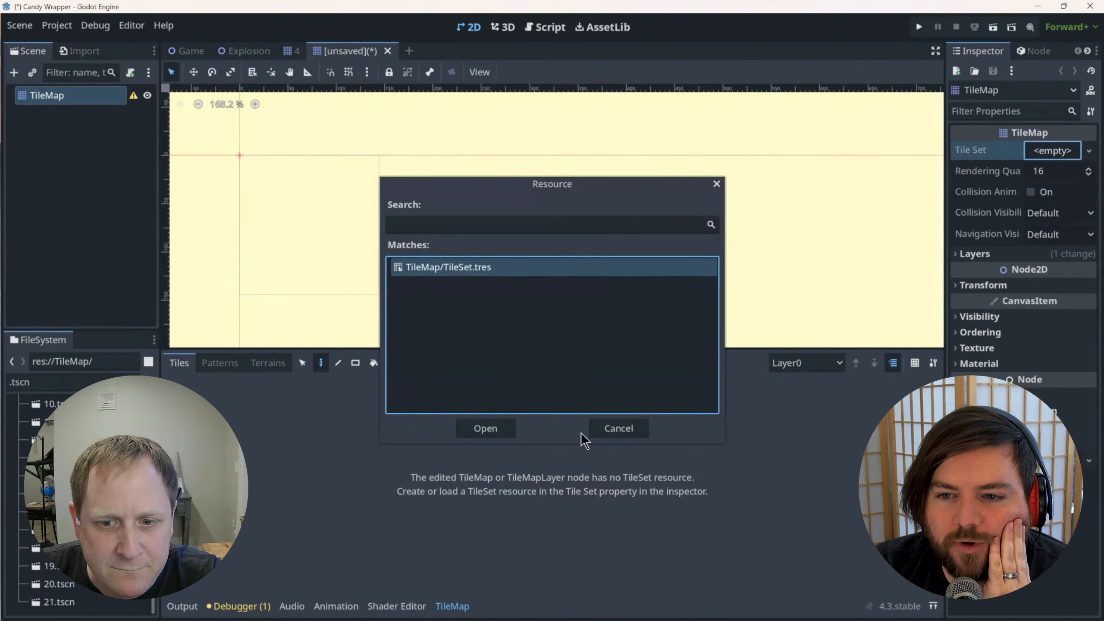
pyautogui.click(619, 428)
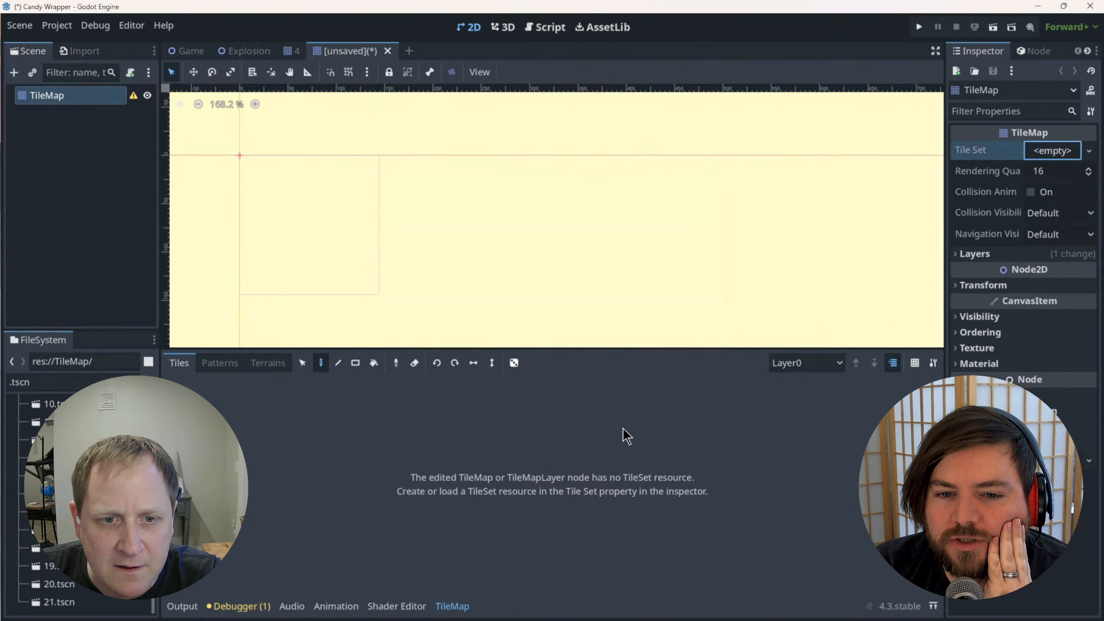
# Filter the project files by ".tres" and assign TileSet.tres as the new TileMap's Tile Set.
pyautogui.doubleClick(78, 381)
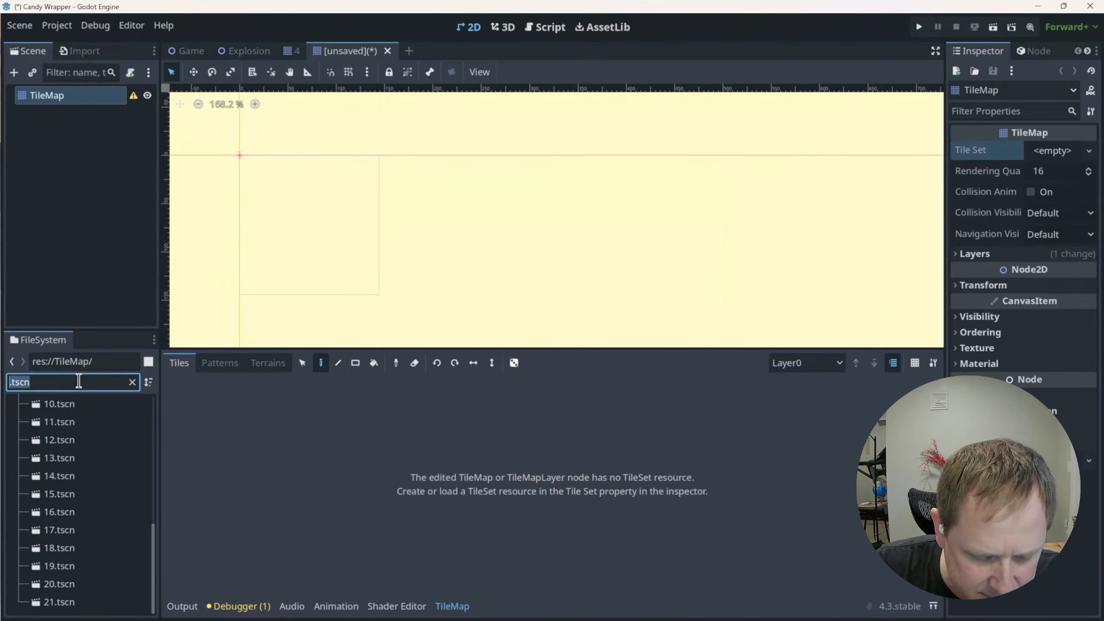
pyautogui.write('.tres')
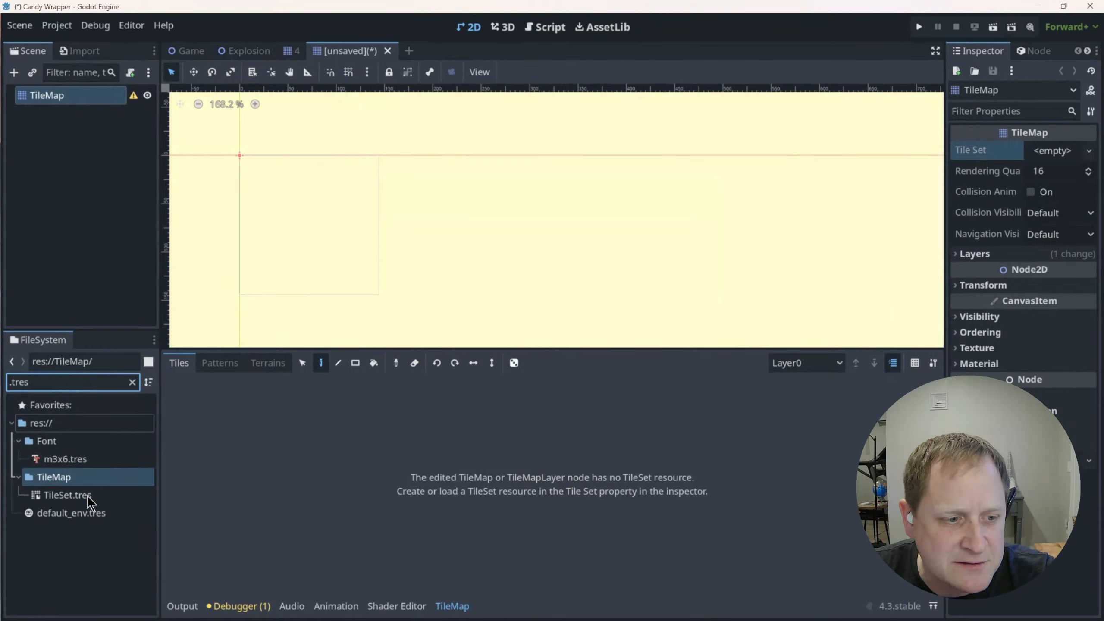
pyautogui.click(70, 496)
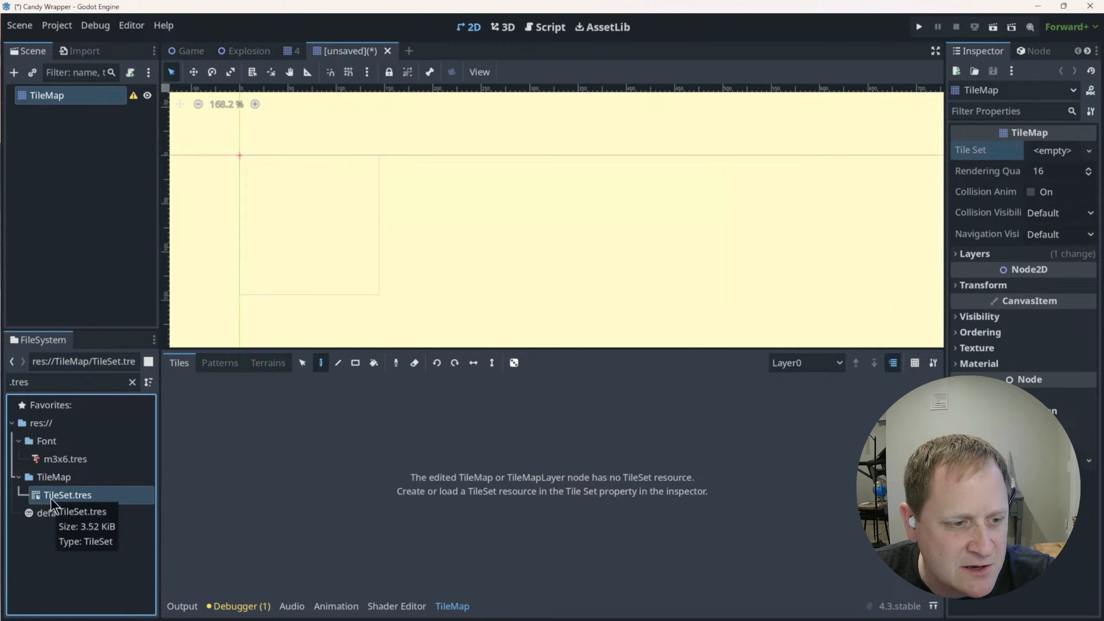
pyautogui.moveTo(50, 498); pyautogui.dragTo(1055, 154)
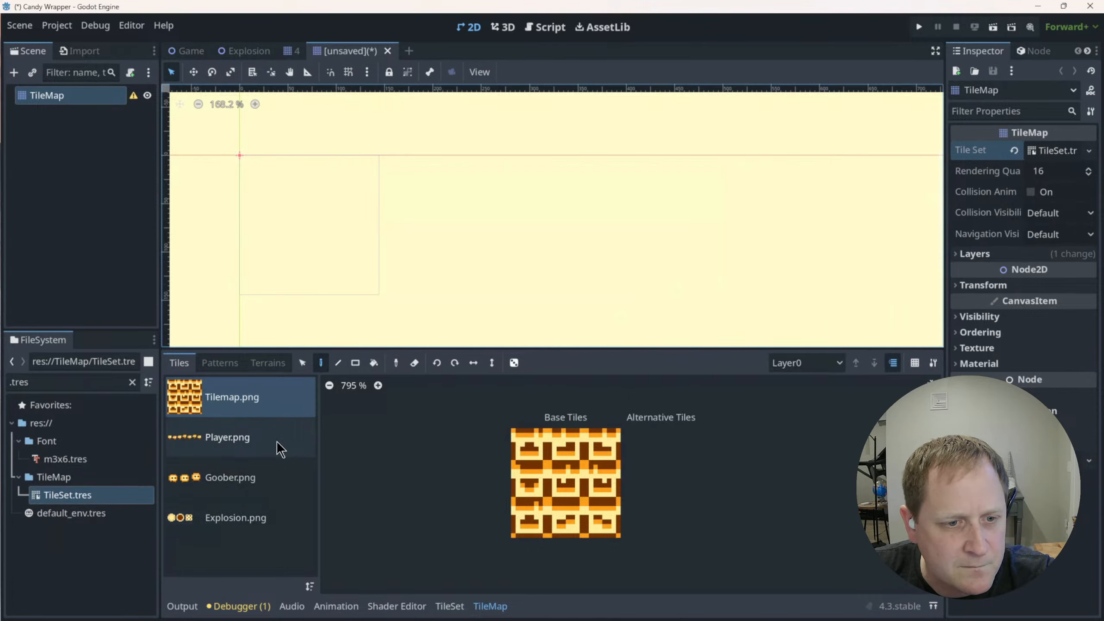
# Select the second tile in the first row of the Tilemap.png source for painting.
pyautogui.scroll(4, 483, 266)
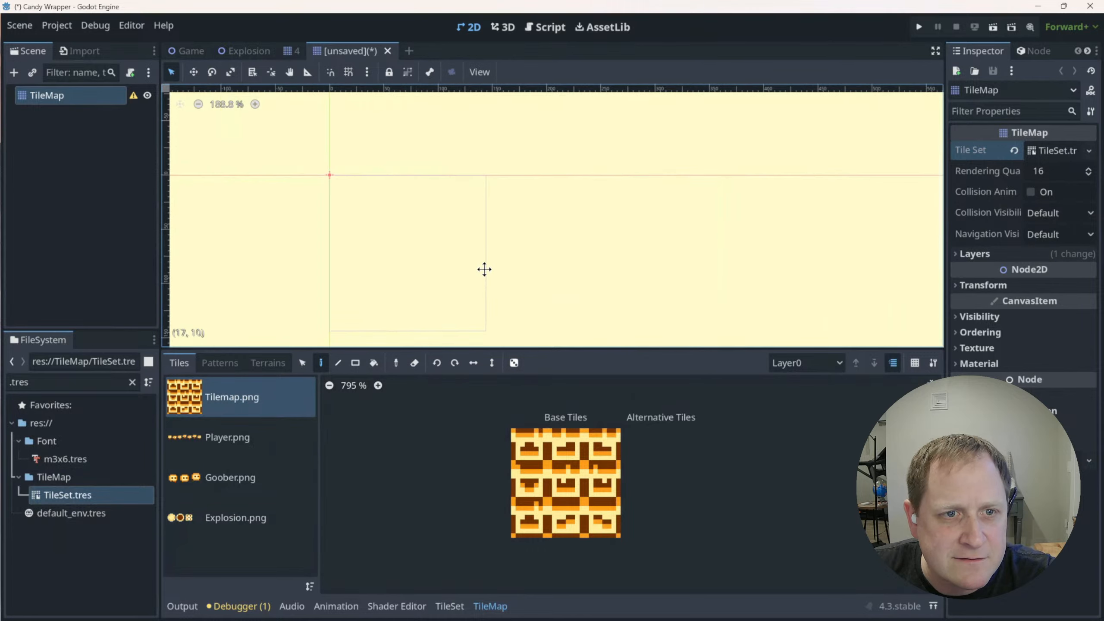
pyautogui.moveTo(501, 269); pyautogui.dragTo(599, 246, button='middle')
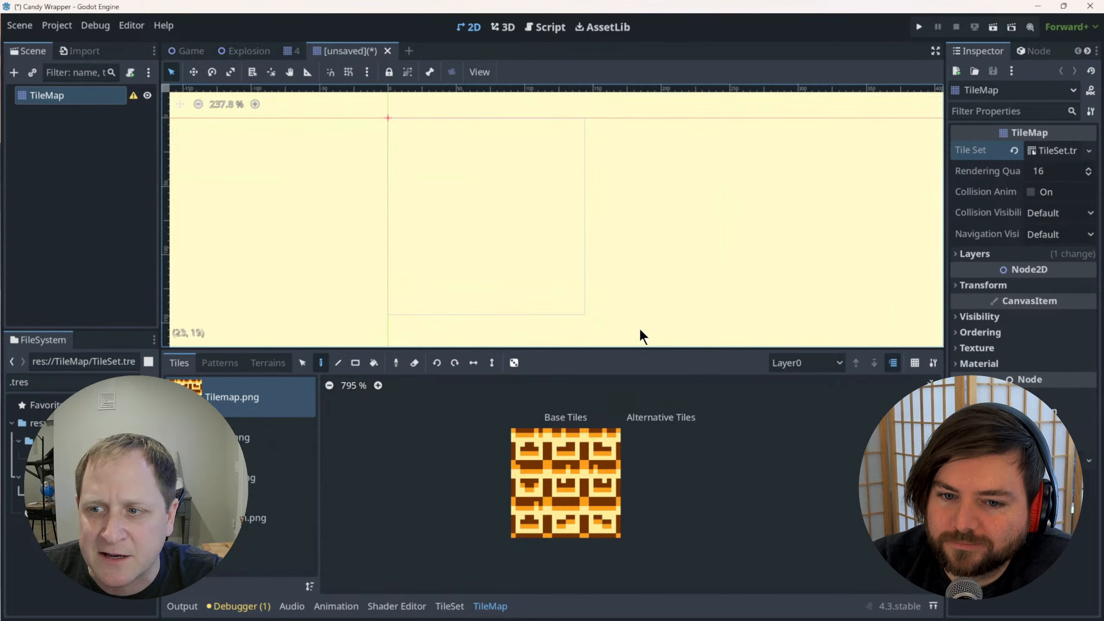
pyautogui.scroll(1, 591, 321)
pyautogui.moveTo(623, 264); pyautogui.dragTo(561, 264, button='middle')
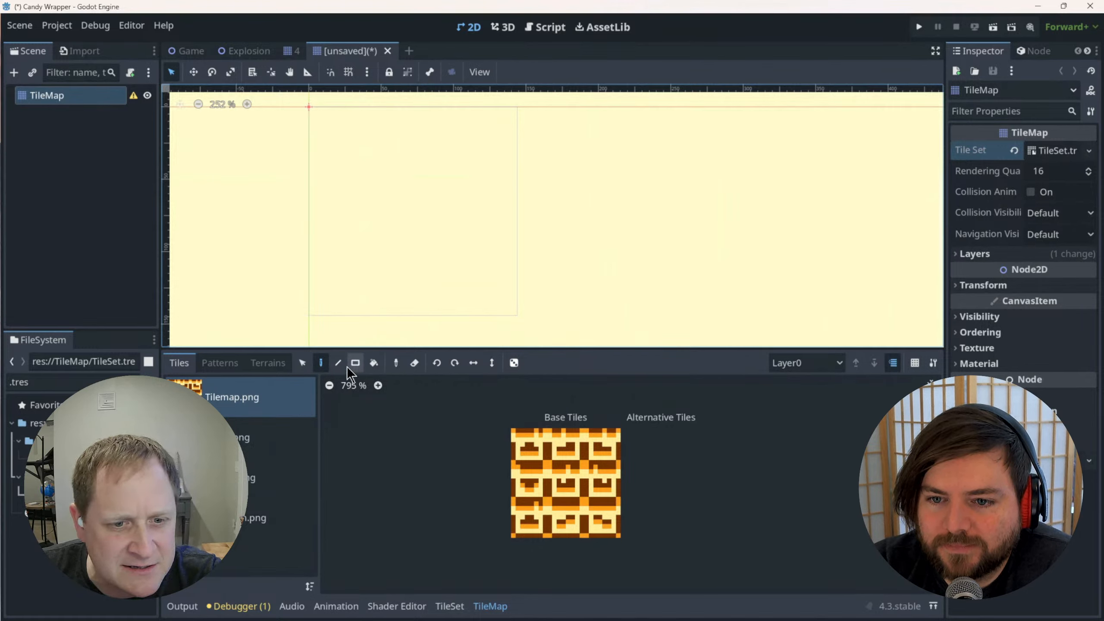
pyautogui.click(554, 448)
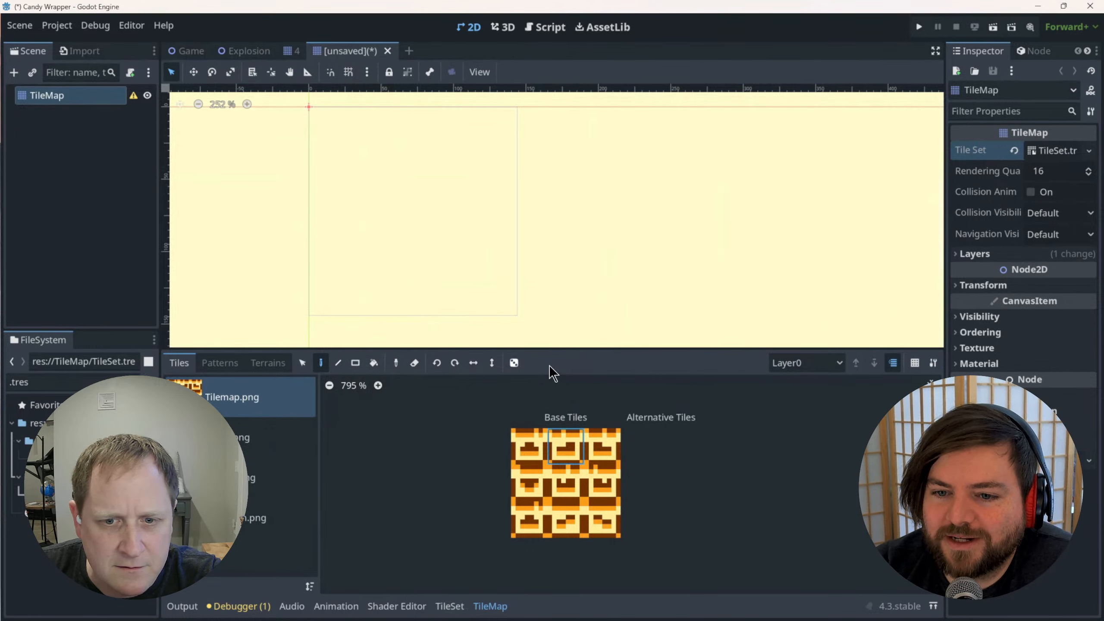
# Look at the interface display scale option in the Editor Settings and close the settings.
pyautogui.click(64, 29)
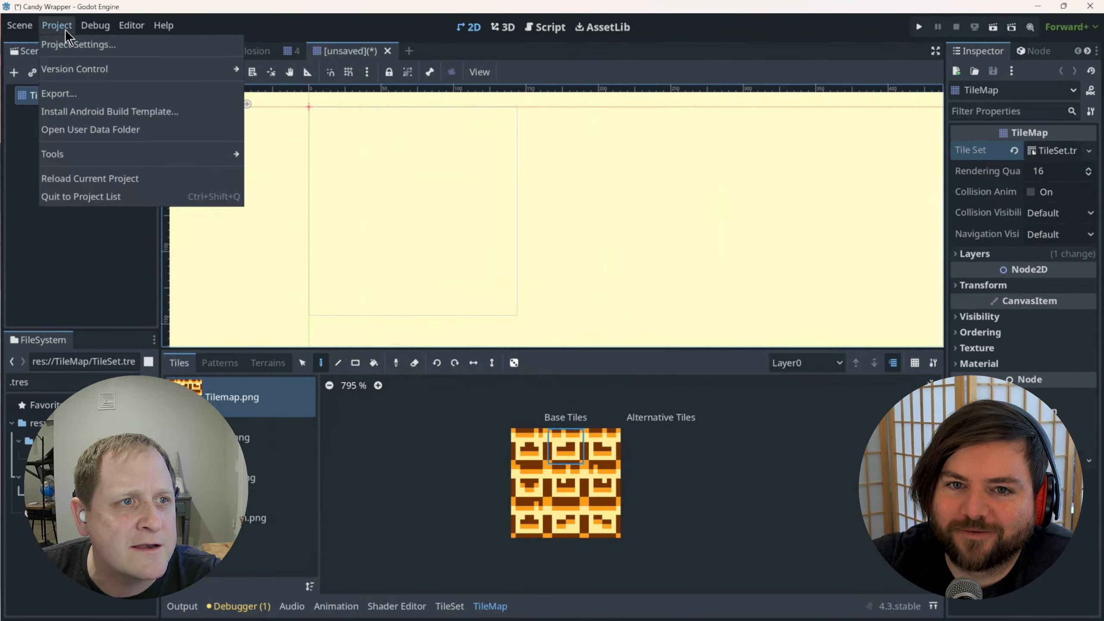
pyautogui.moveTo(94, 32)
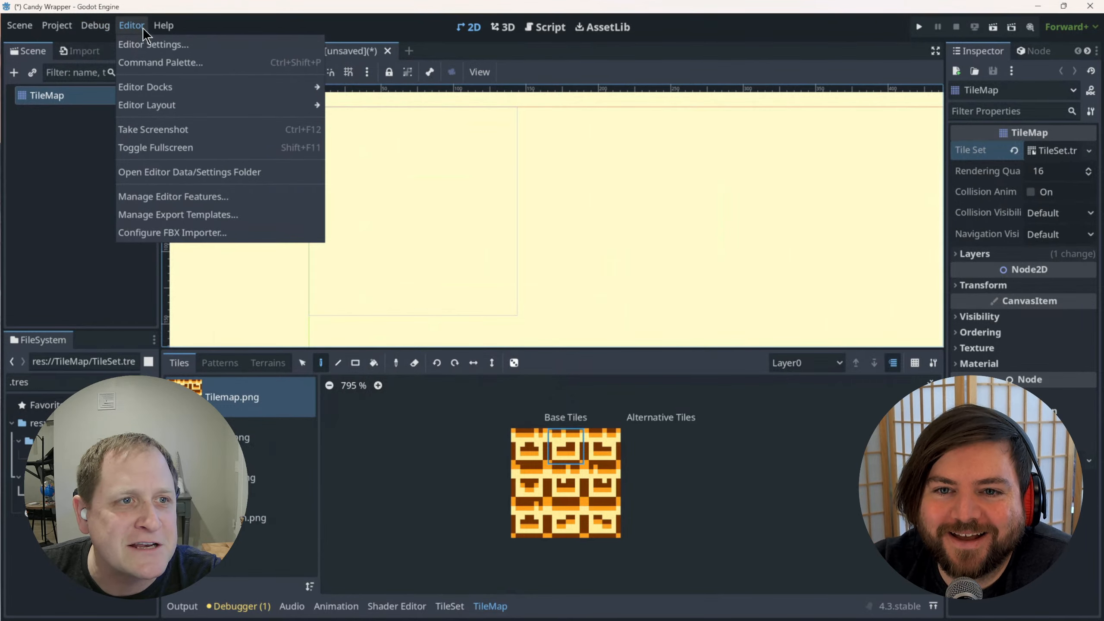
pyautogui.moveTo(160, 27)
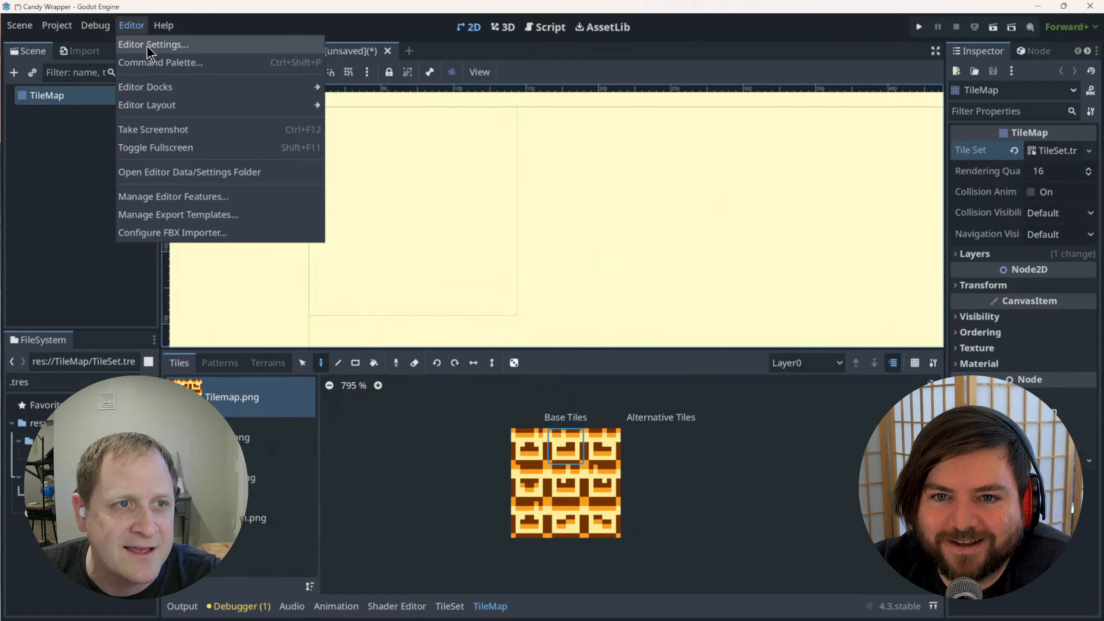
pyautogui.moveTo(42, 29)
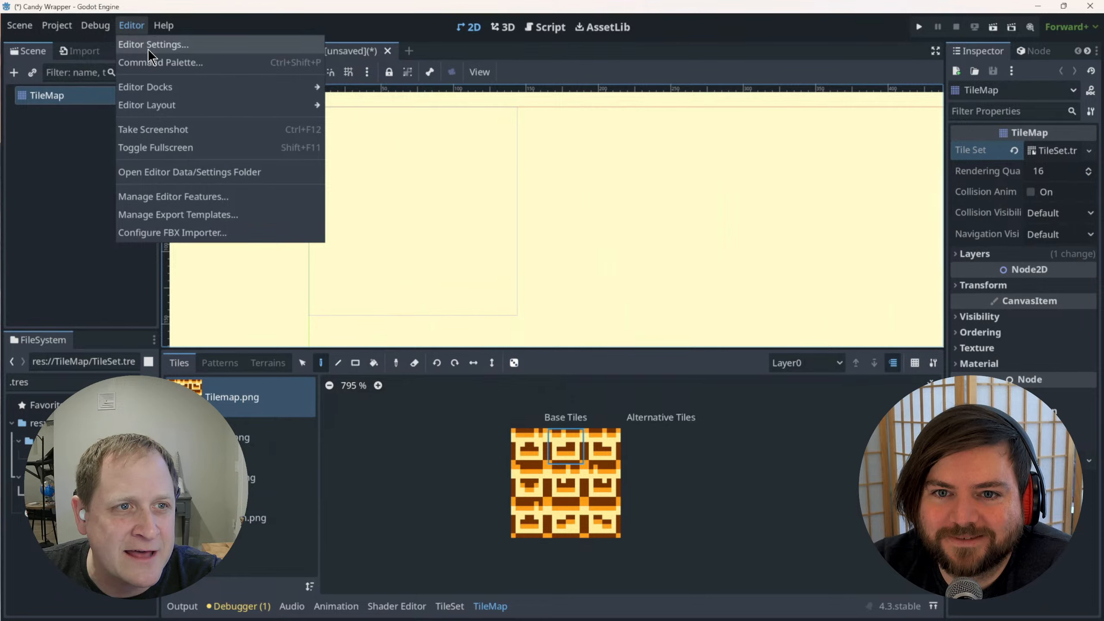
pyautogui.click(150, 45)
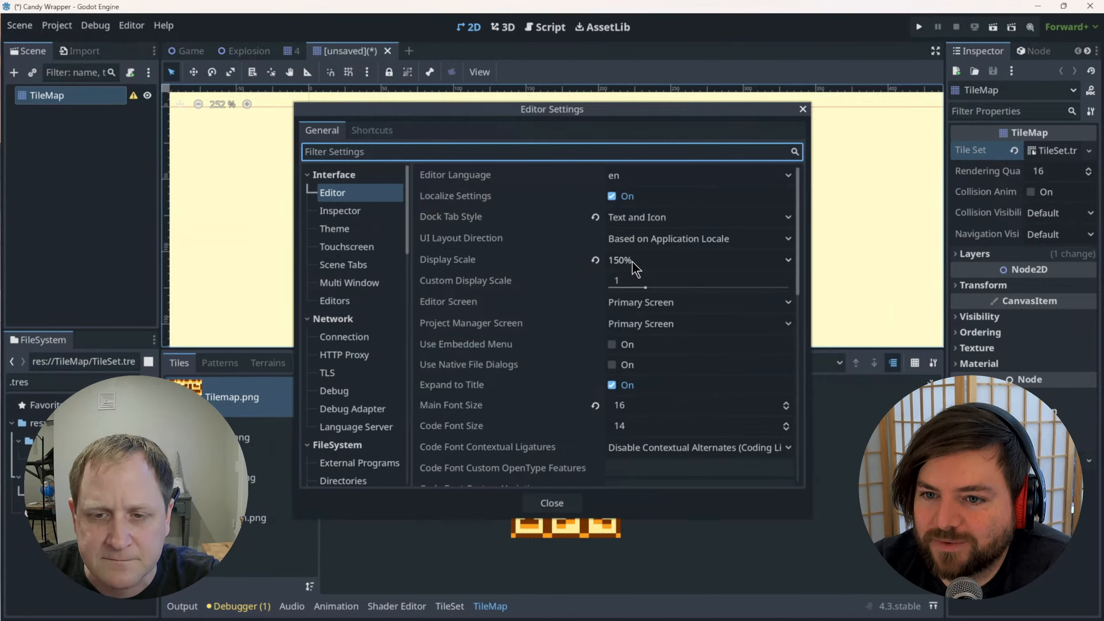
pyautogui.click(803, 108)
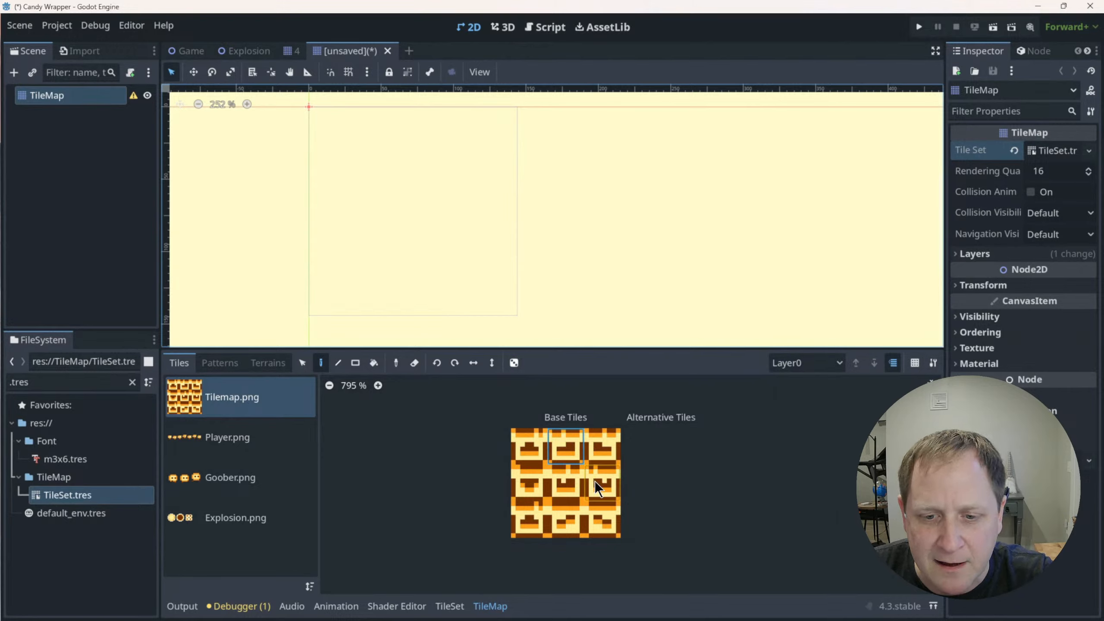
# With the first Tilemap.png tile, paint a three-tile platform at the level's left border and a four-tile platform at its lower right.
pyautogui.click(538, 448)
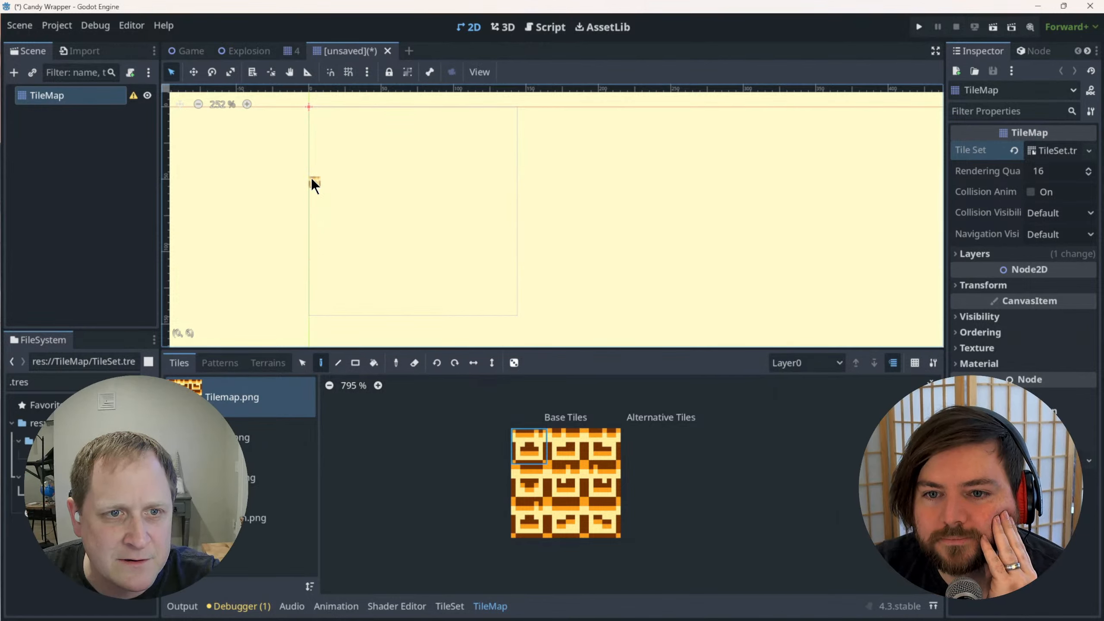
pyautogui.click(319, 206)
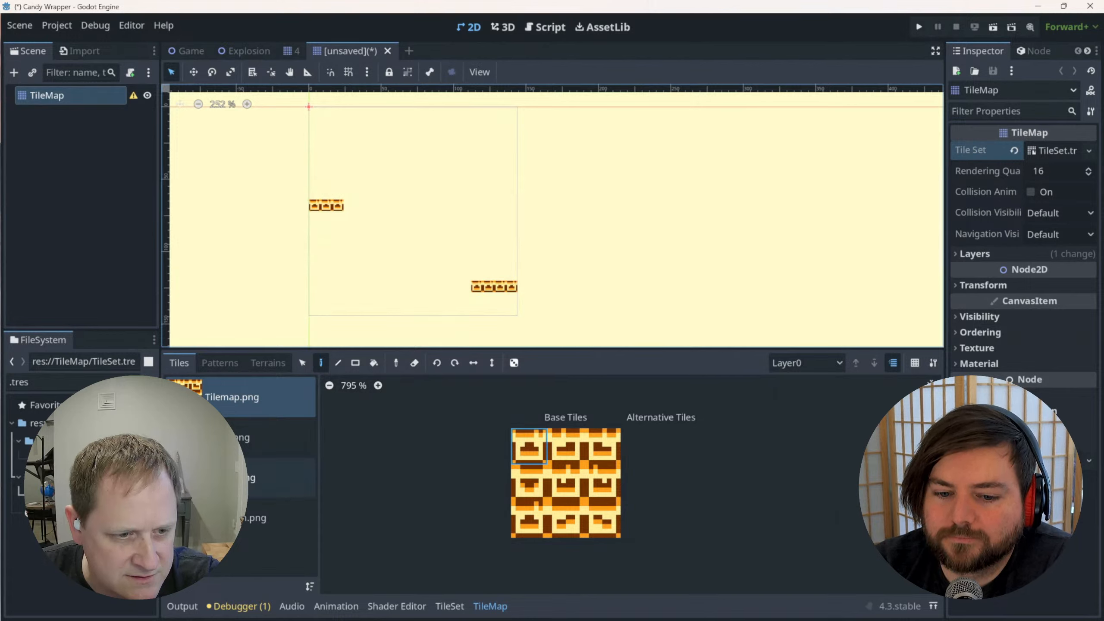
# Place the first Goober.png tile on top of the lower-right platform, above its second block.
pyautogui.click(226, 477)
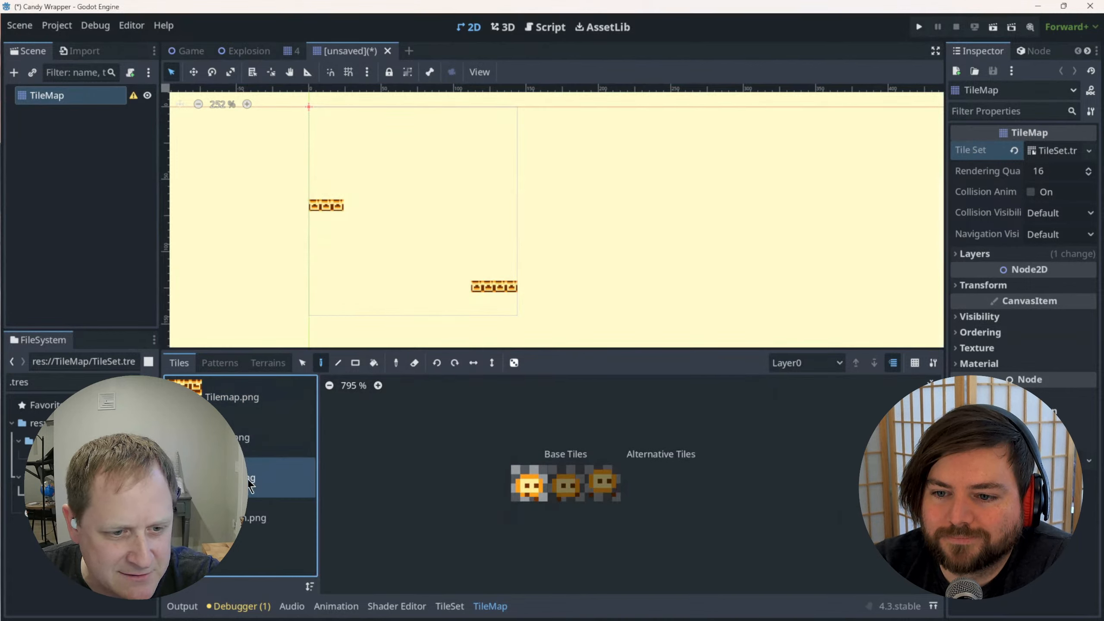
pyautogui.click(530, 480)
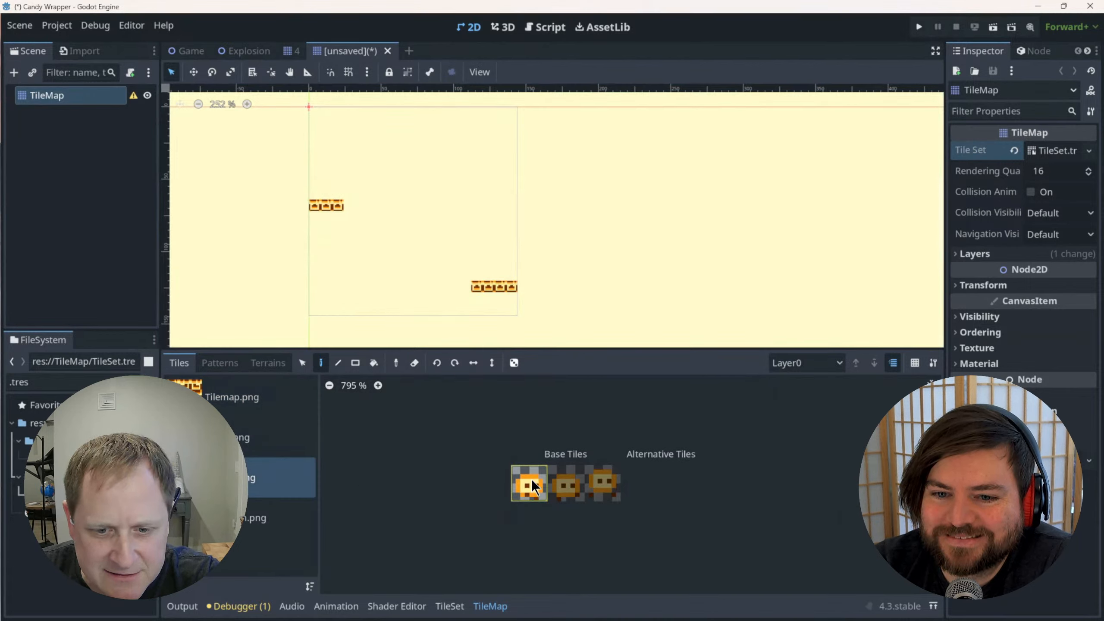
pyautogui.click(487, 275)
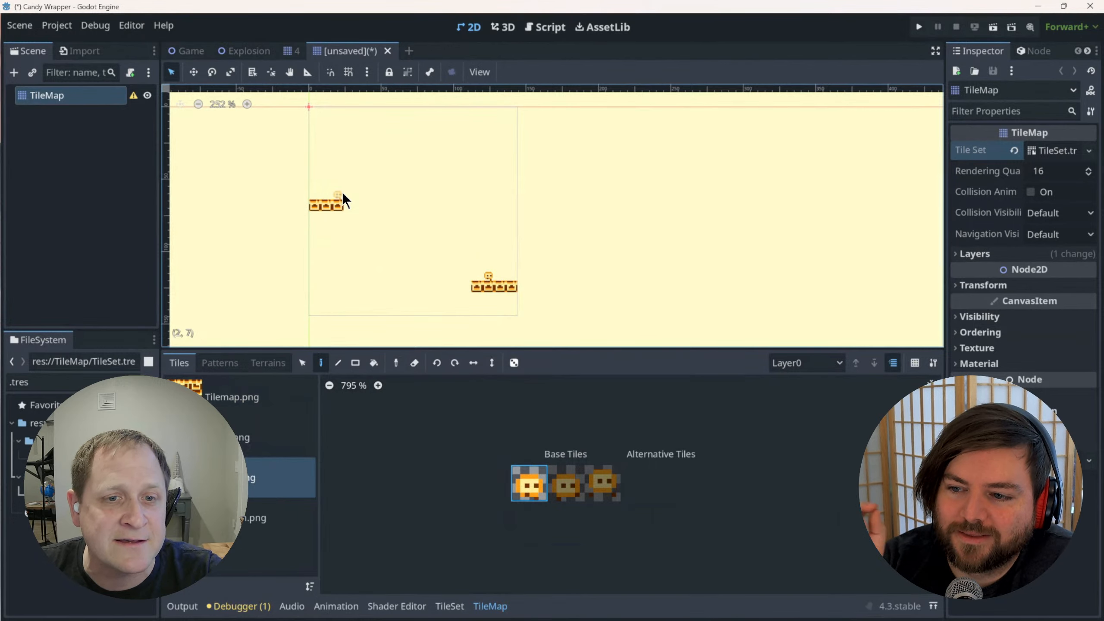
# Extend the left platform by one block at its right end and place a Goober on that block.
pyautogui.click(249, 398)
pyautogui.click(521, 446)
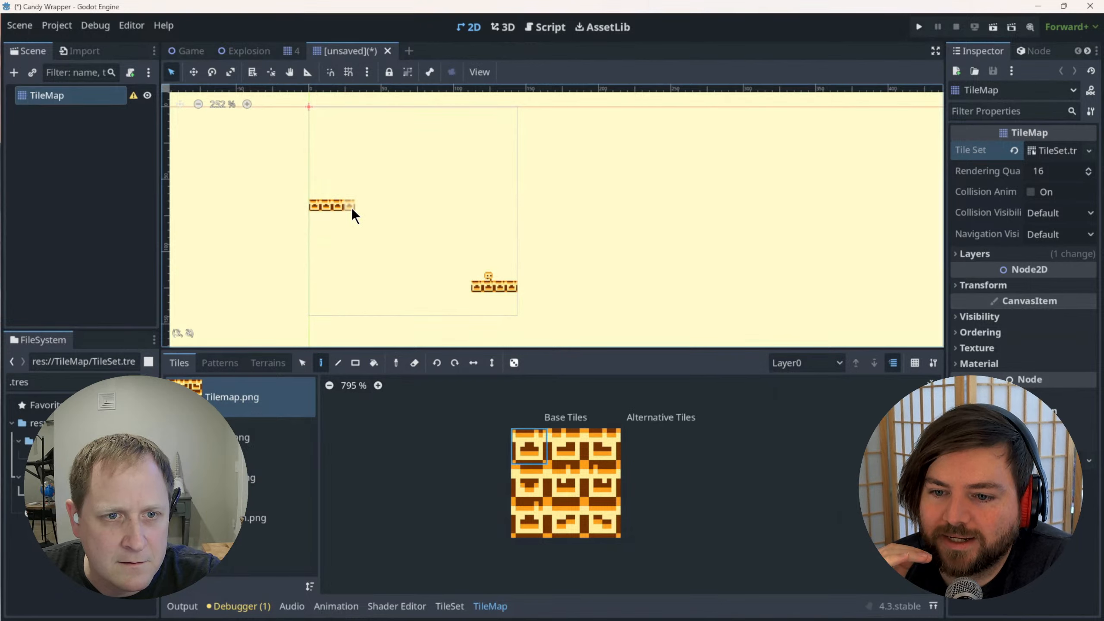
pyautogui.click(247, 474)
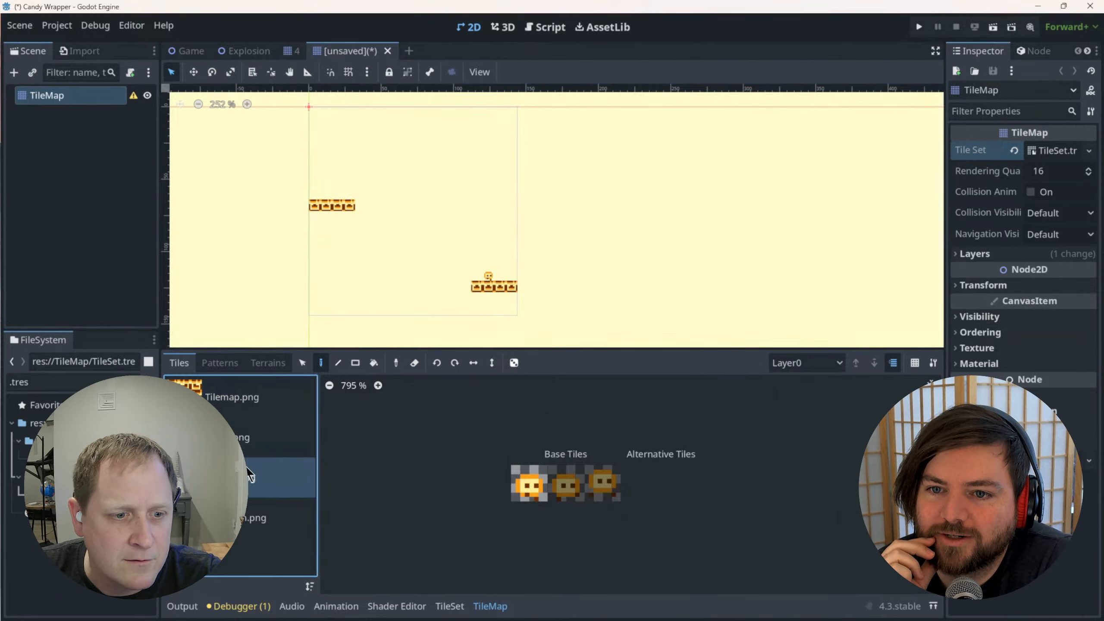
pyautogui.click(530, 488)
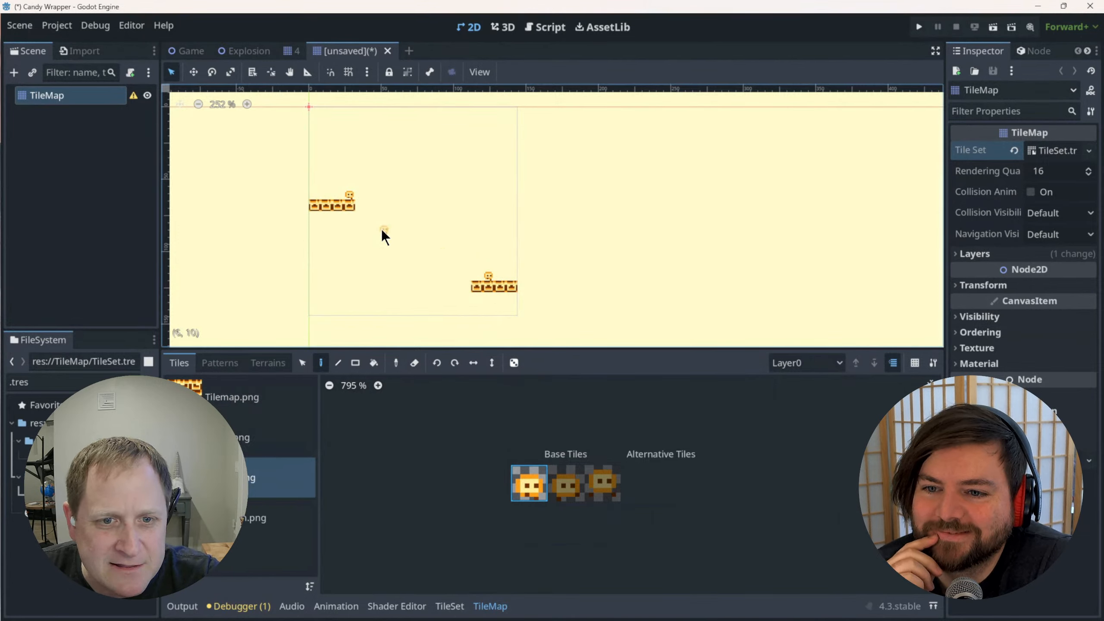
# Erase the leftmost block of the lower-right platform and select the second tile in the first row of Tilemap.png for painting.
pyautogui.click(276, 395)
pyautogui.press('e')
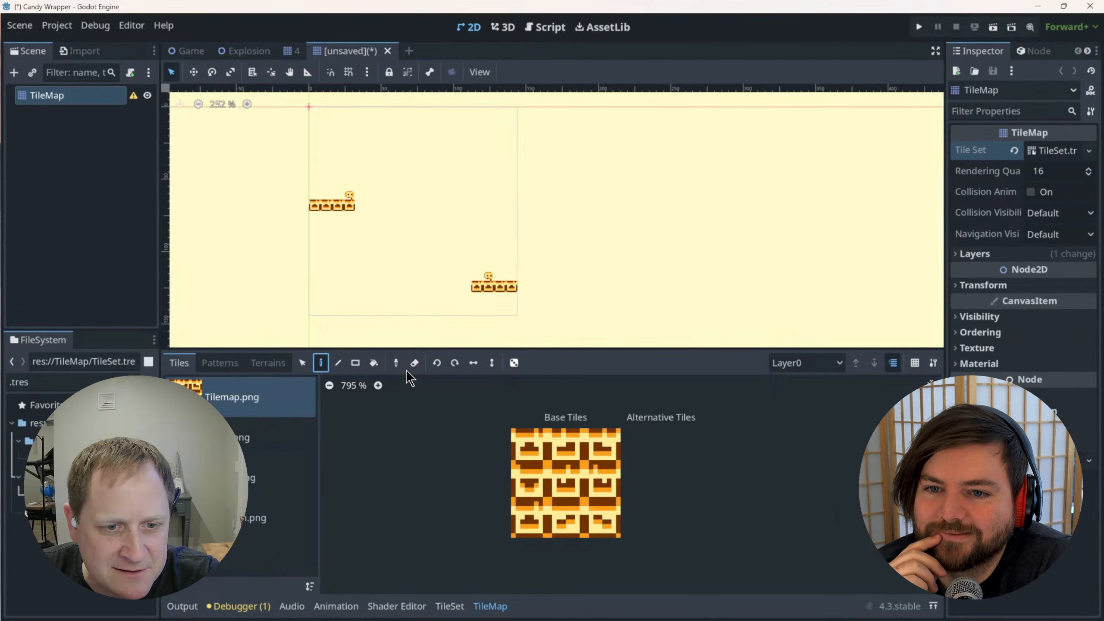
pyautogui.click(473, 289)
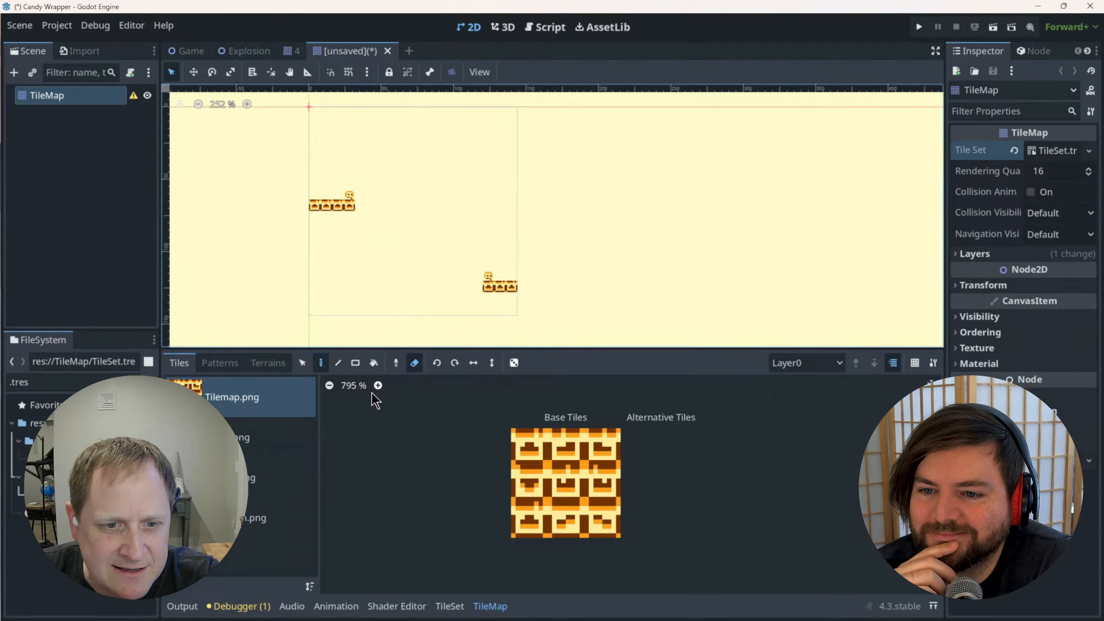
pyautogui.click(414, 362)
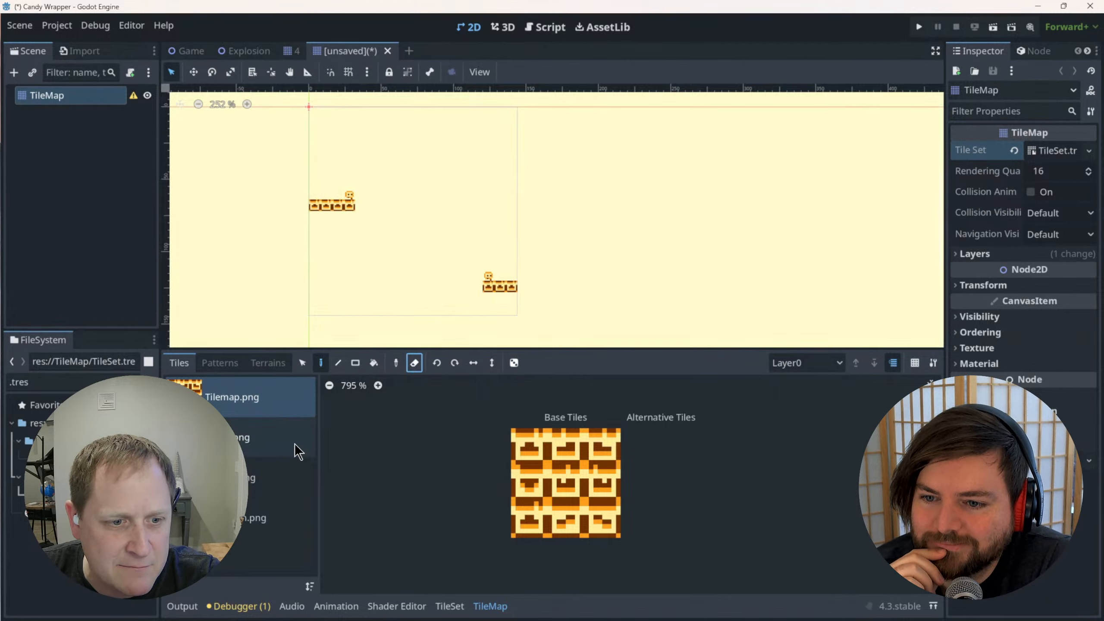
pyautogui.click(222, 397)
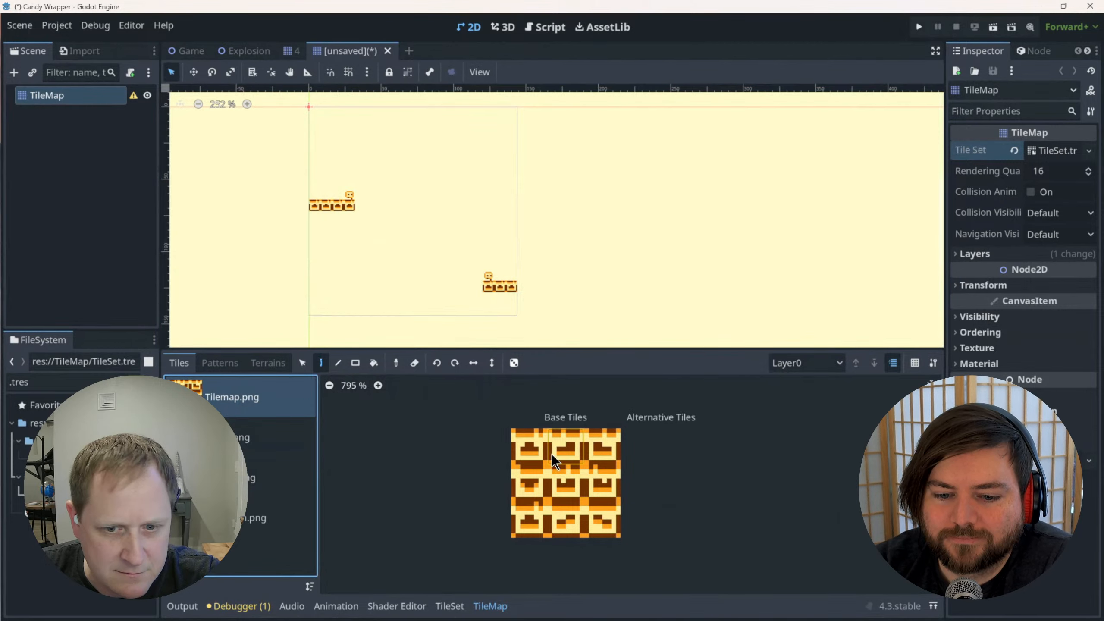
pyautogui.click(552, 452)
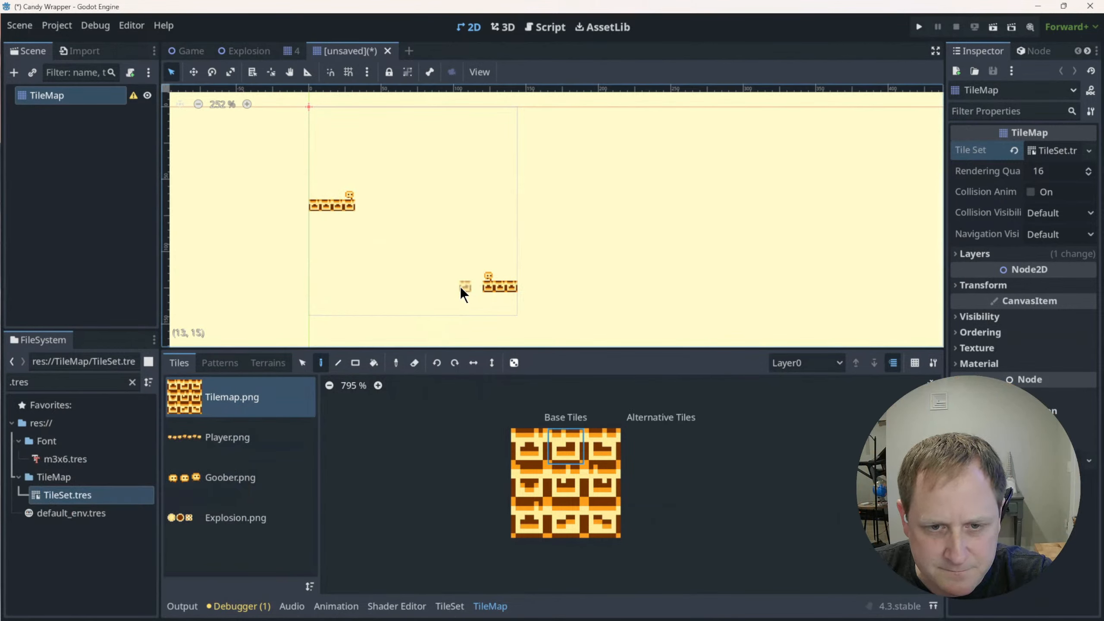
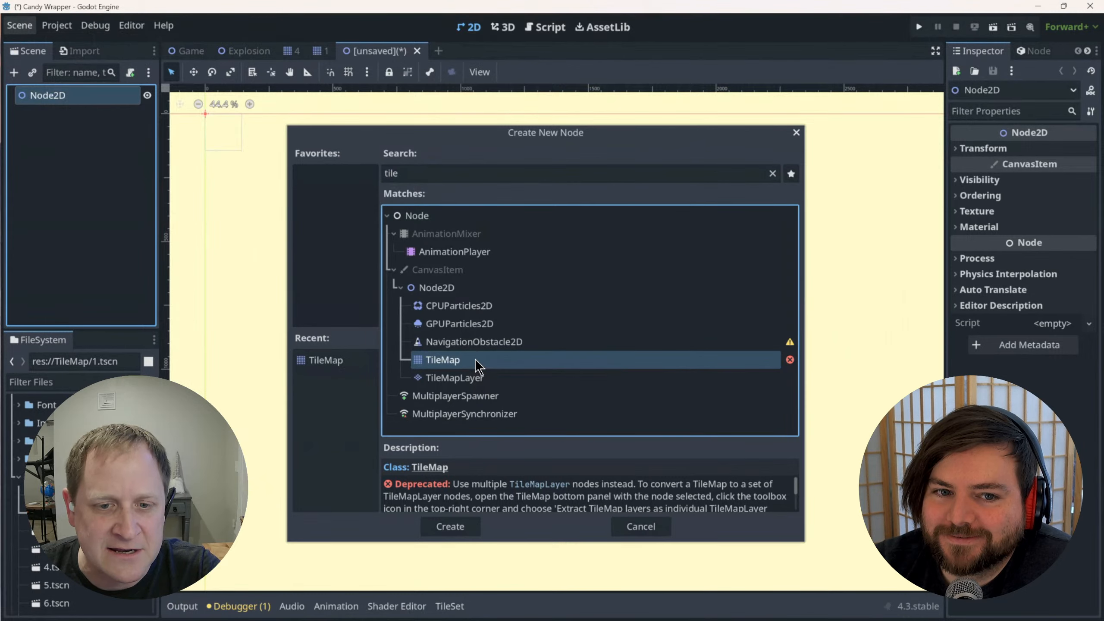
# Add a TileMap child node to the Node2D root of the new unsaved scene and select the root.
pyautogui.doubleClick(477, 367)
pyautogui.click(97, 101)
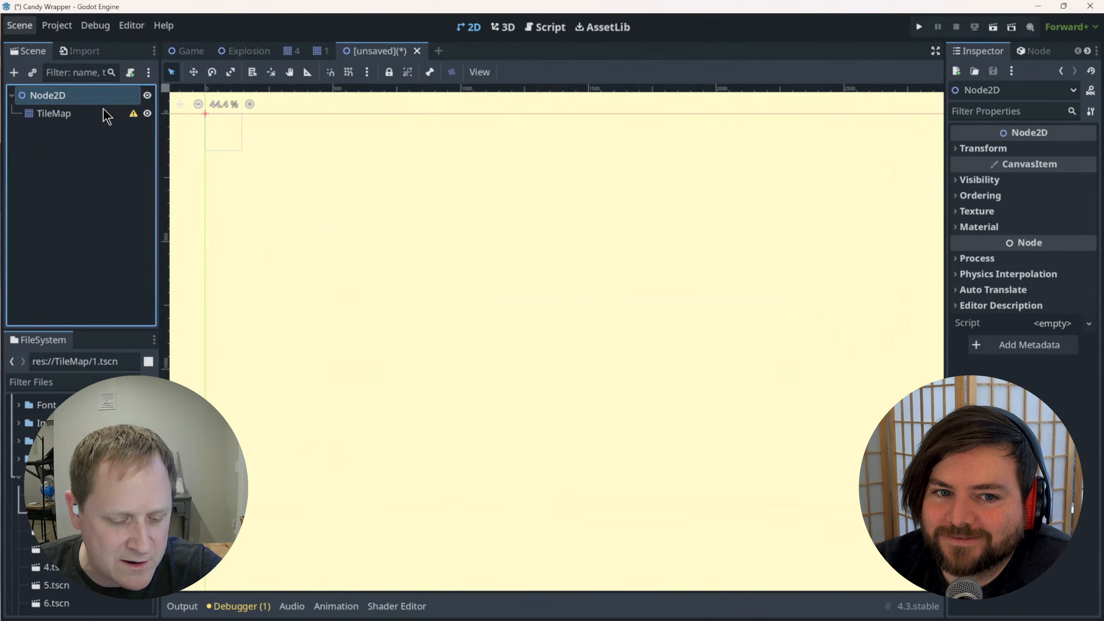
# Add a ColorRect child node to the Node2D root.
pyautogui.hotkey('ctrl', 'a')
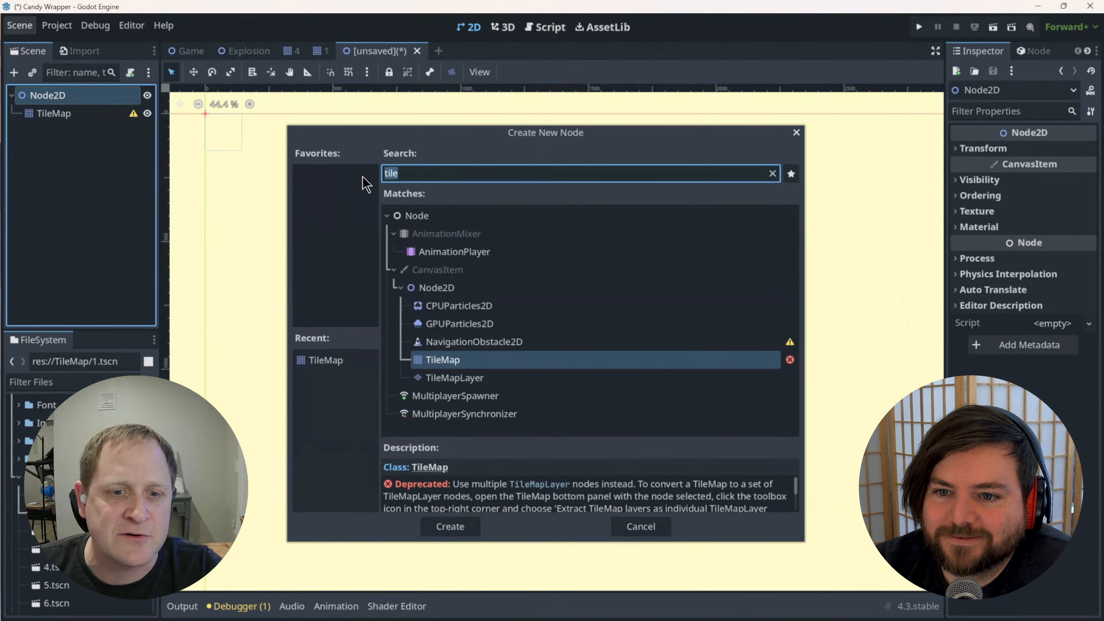
pyautogui.write('color')
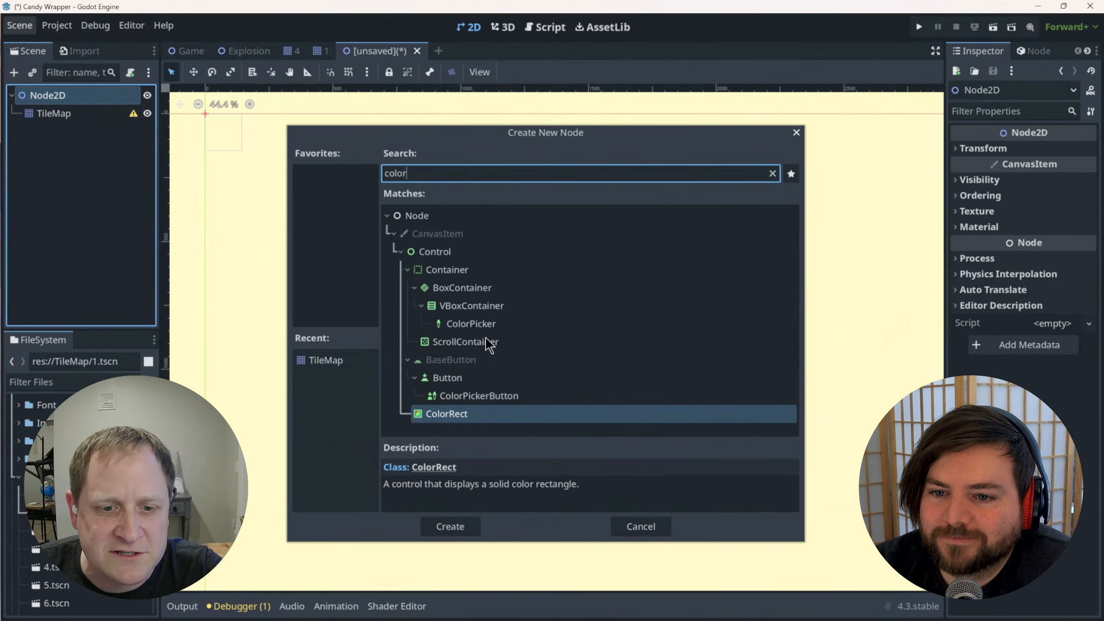
pyautogui.doubleClick(492, 415)
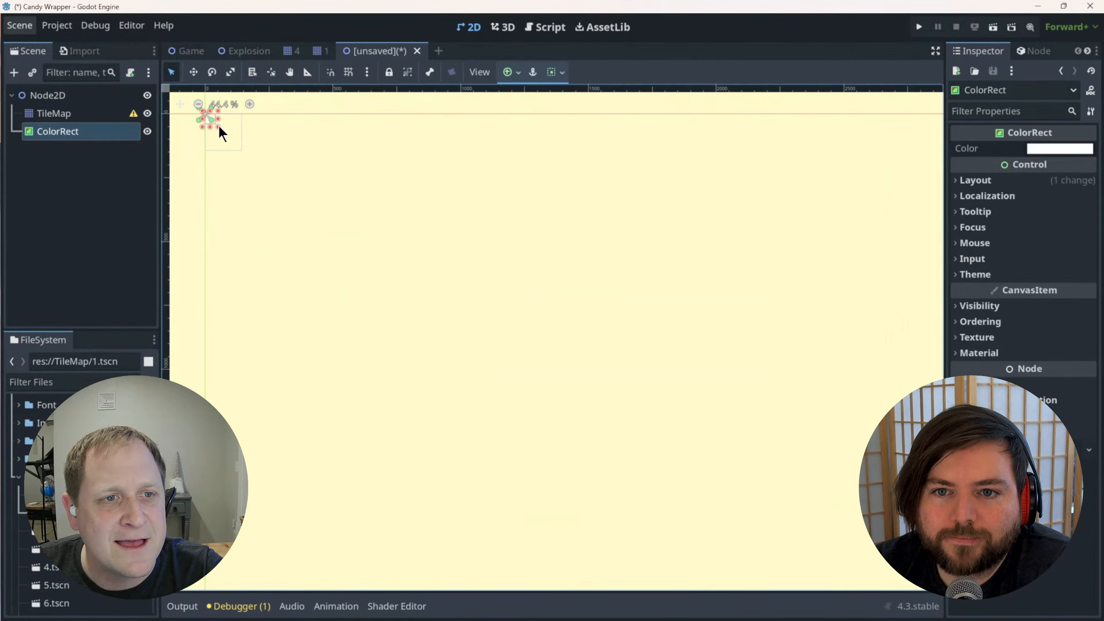
# Resize the ColorRect from the origin so that it exactly fills the square viewport frame.
pyautogui.moveTo(219, 126); pyautogui.dragTo(242, 150)
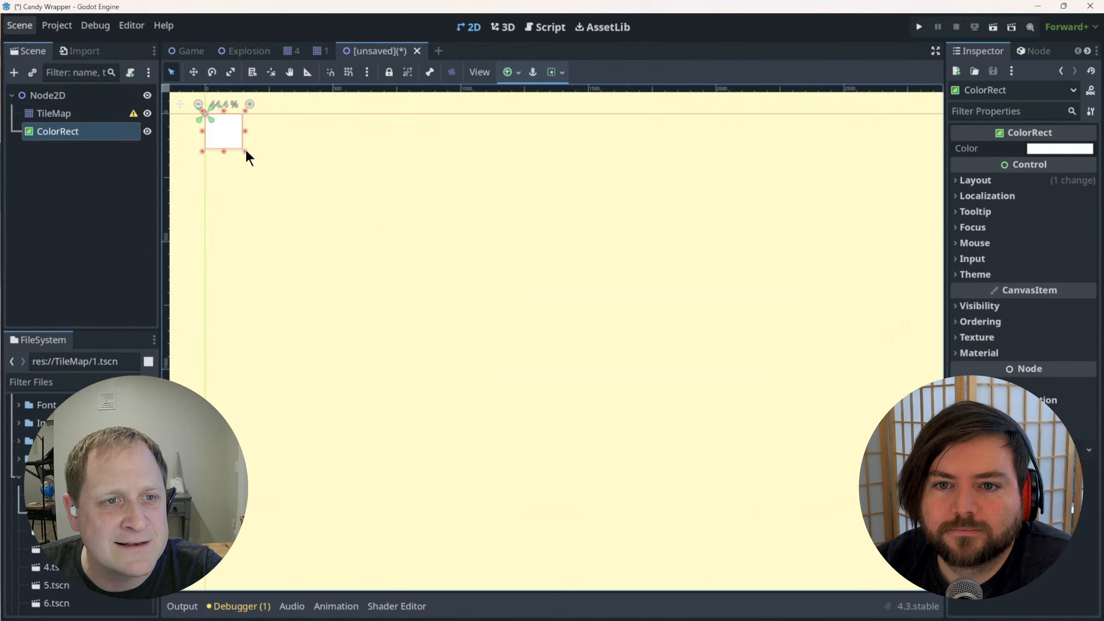
pyautogui.scroll(4, 250, 151)
pyautogui.moveTo(254, 164); pyautogui.dragTo(361, 296, button='middle')
pyautogui.scroll(7, 358, 289)
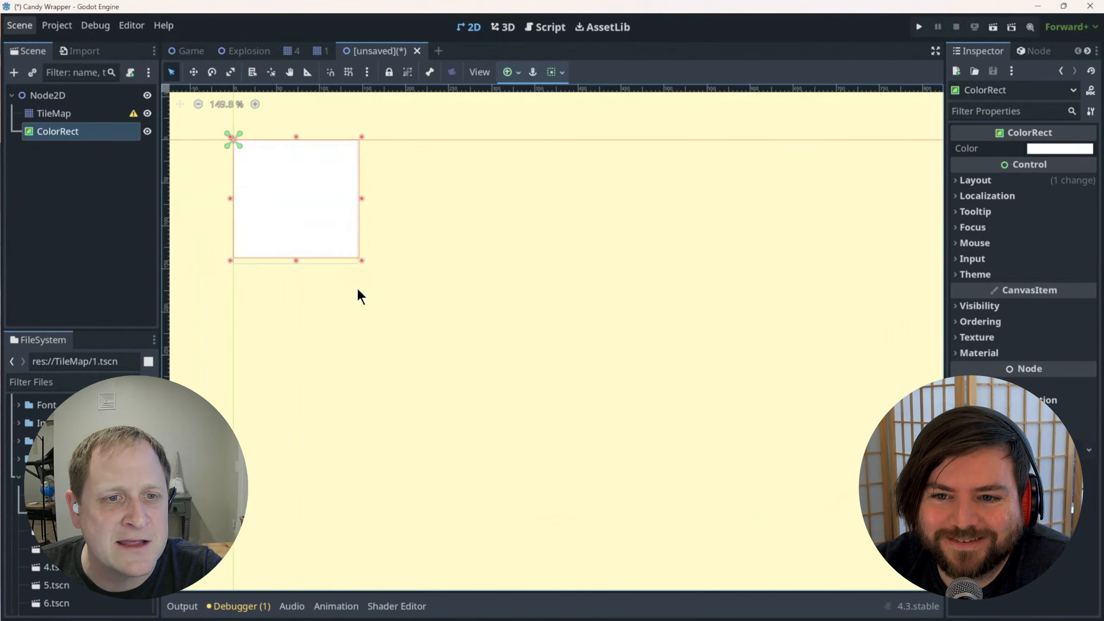
pyautogui.moveTo(244, 301); pyautogui.dragTo(455, 439, button='middle')
pyautogui.scroll(2, 478, 385)
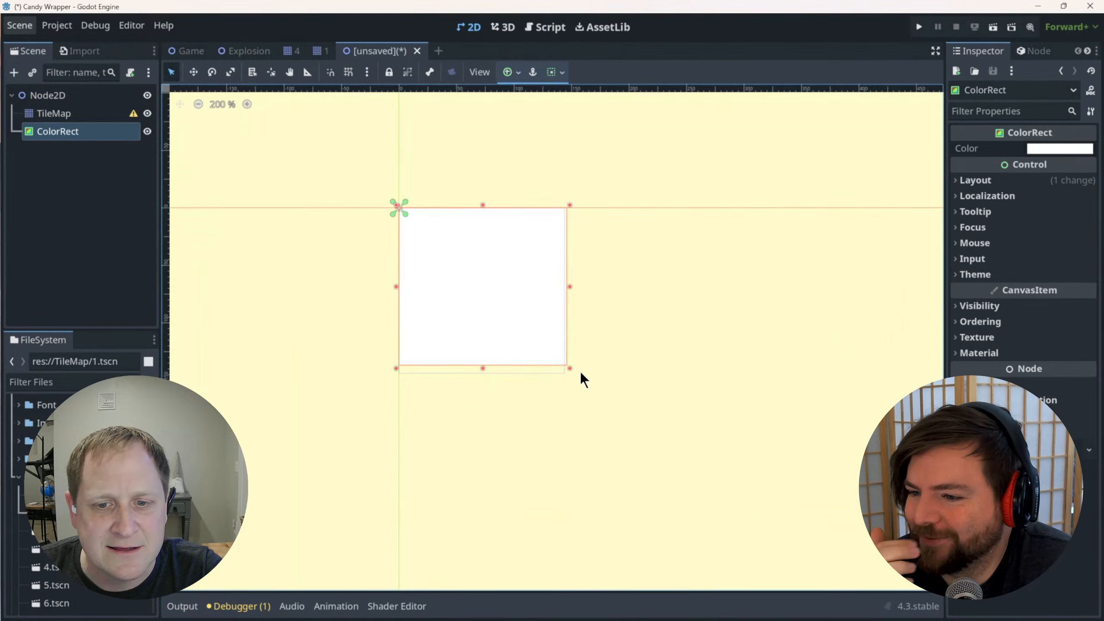
pyautogui.moveTo(571, 368)
pyautogui.mouseDown()
pyautogui.moveTo(461, 308)
pyautogui.moveTo(476, 314)
pyautogui.moveTo(447, 247)
pyautogui.moveTo(558, 386)
pyautogui.moveTo(566, 373)
pyautogui.mouseUp()
pyautogui.scroll(1, 600, 355)
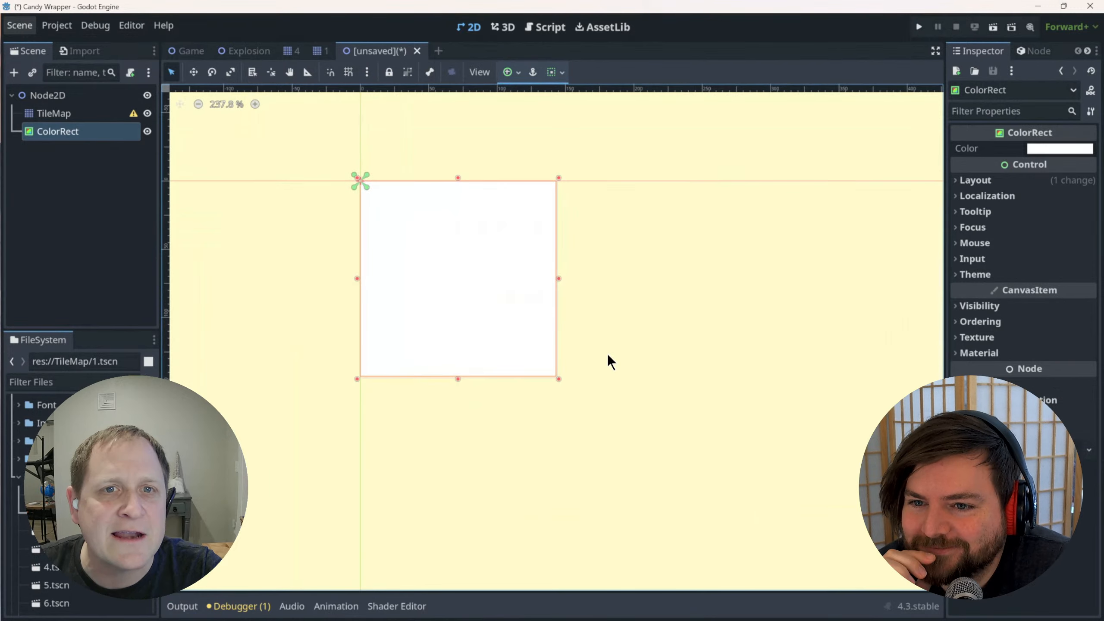
pyautogui.scroll(1, 678, 309)
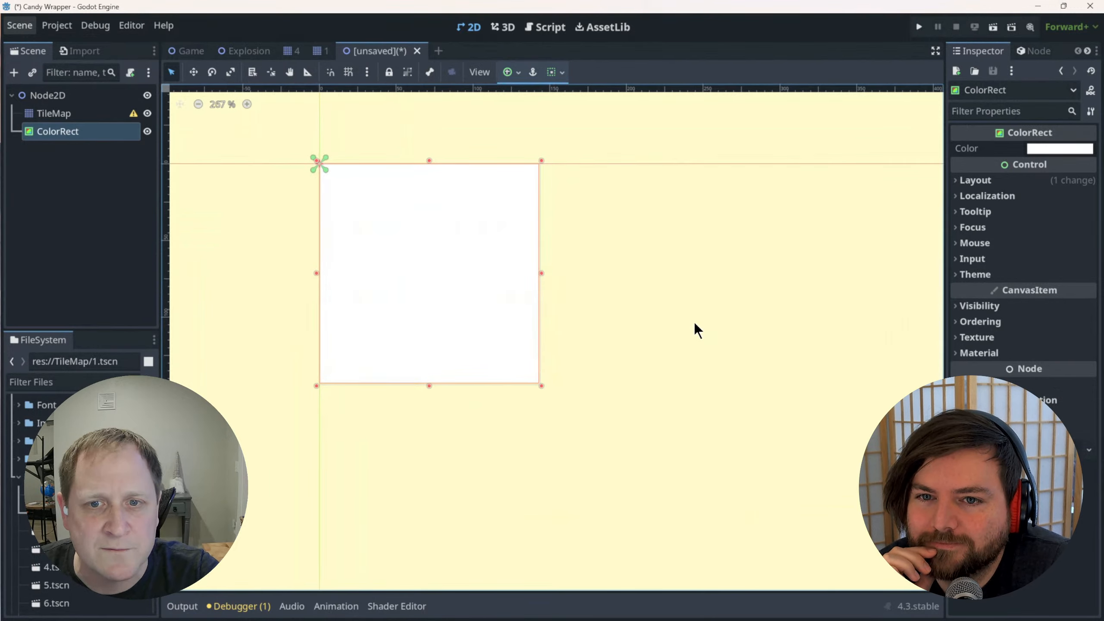
pyautogui.scroll(-1, 656, 315)
pyautogui.moveTo(597, 301); pyautogui.dragTo(562, 296, button='middle')
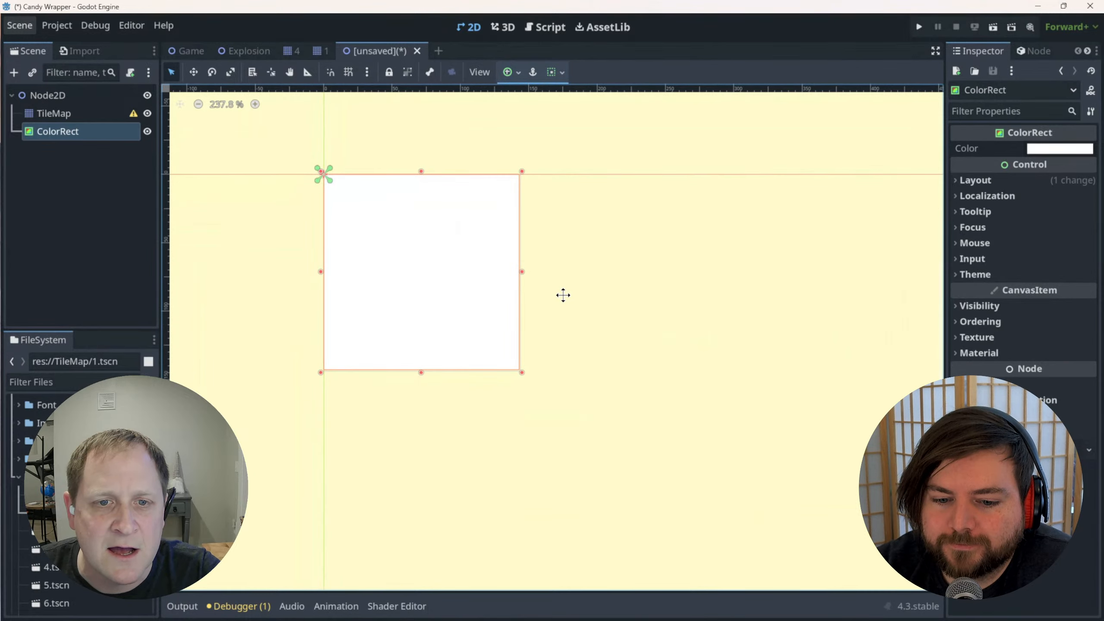
# Assign TileSet.tres to the TileMap and select the first tile in the second row of Tilemap.png for painting.
pyautogui.click(48, 114)
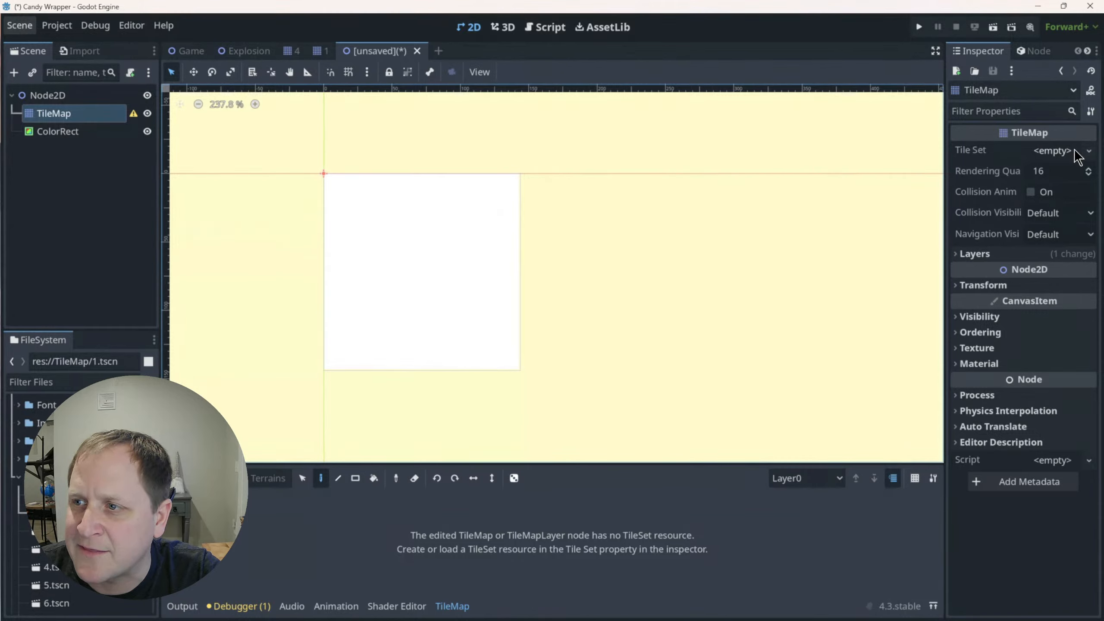
pyautogui.click(1088, 151)
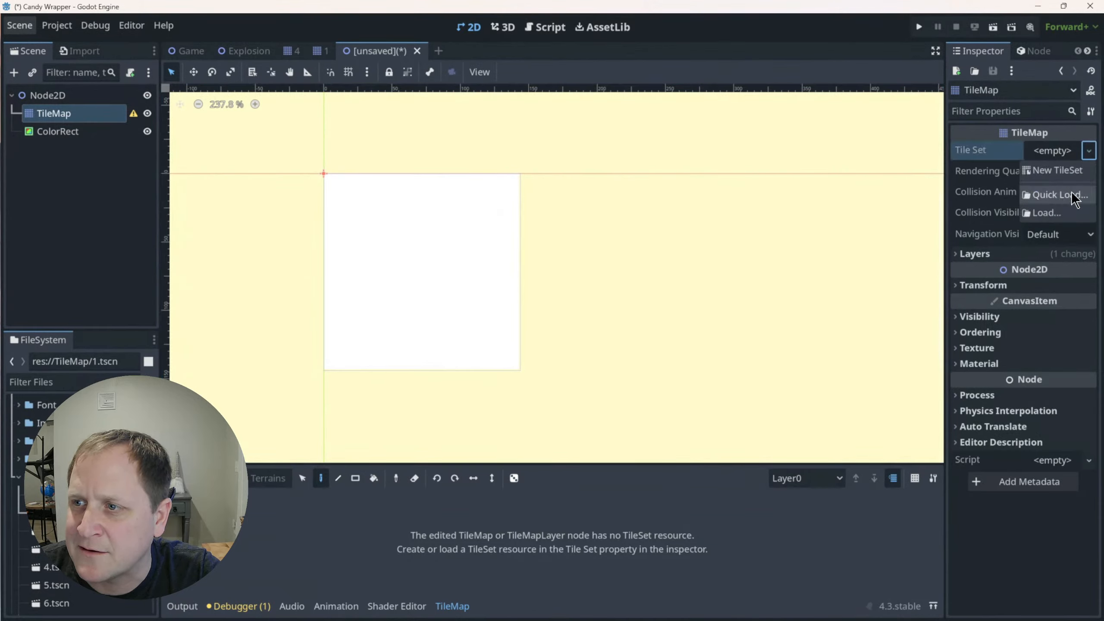
pyautogui.click(1073, 197)
pyautogui.click(484, 428)
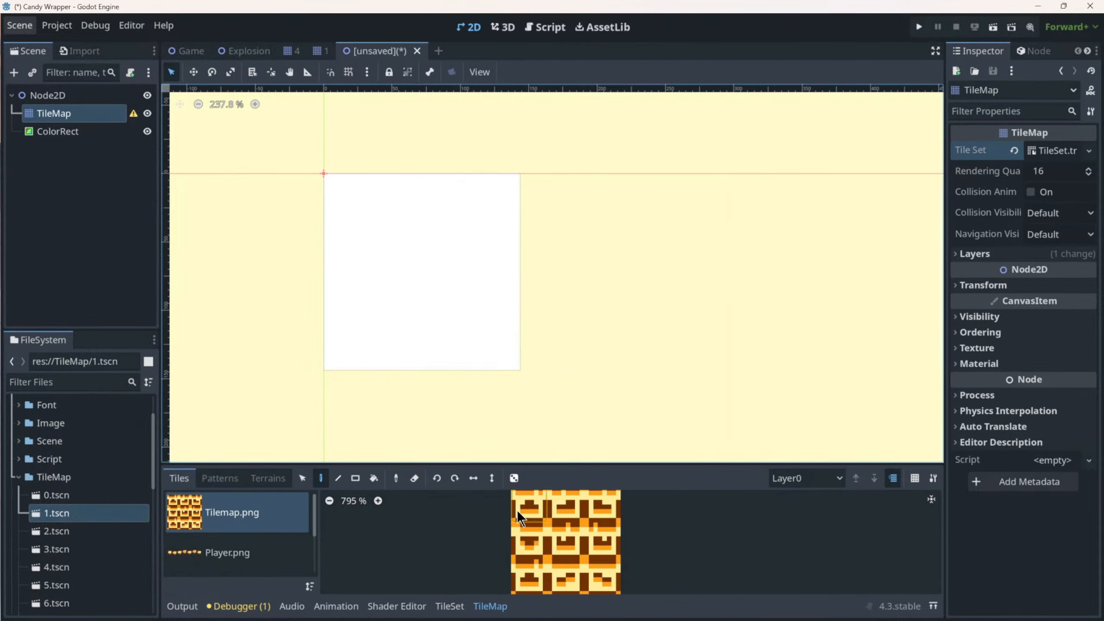
pyautogui.click(523, 534)
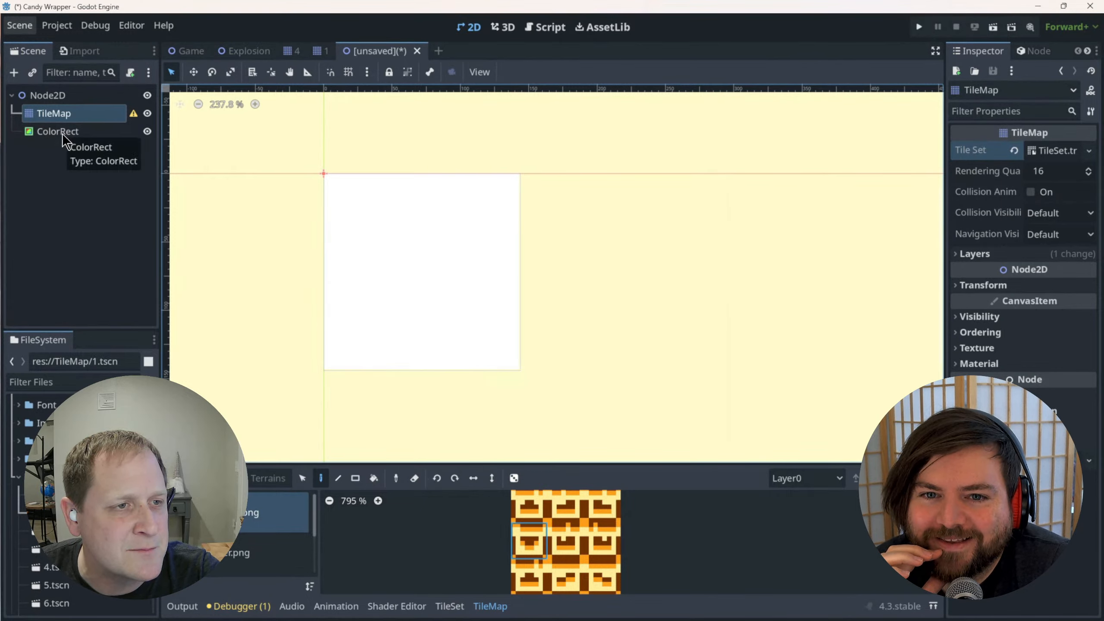
# Check the node tree of the Game scene for comparison and return to the unsaved level scene.
pyautogui.click(50, 132)
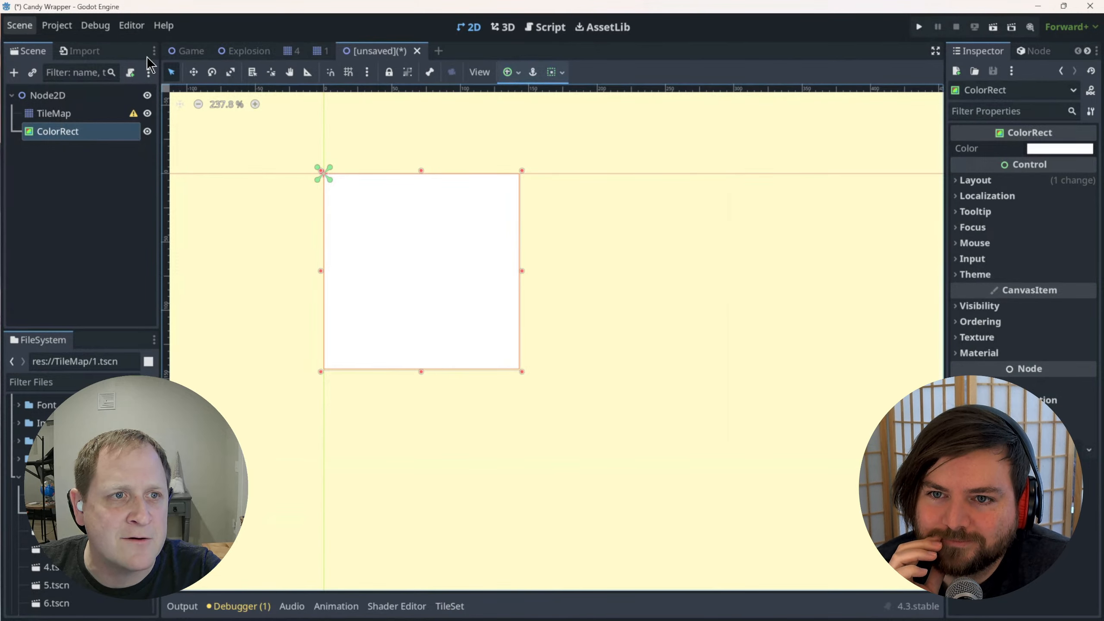
pyautogui.click(189, 51)
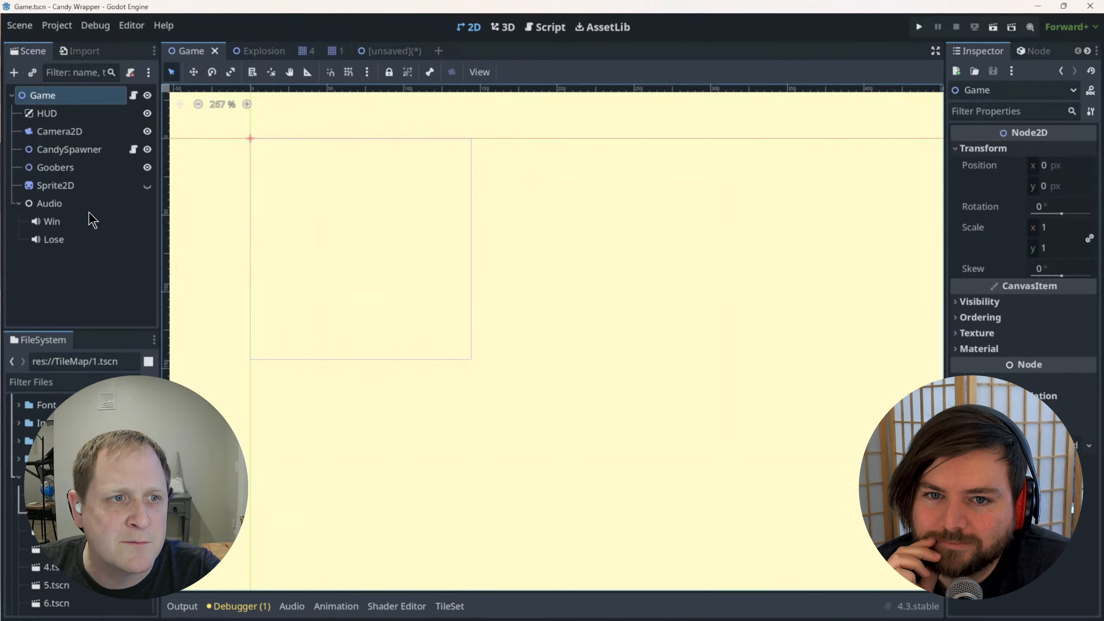
pyautogui.click(381, 51)
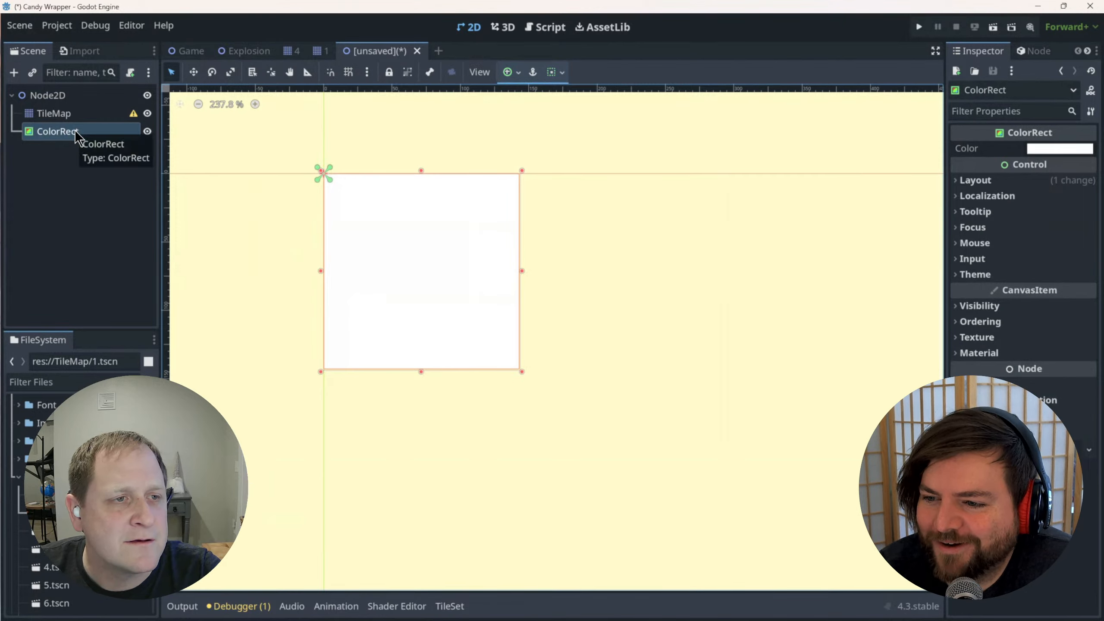
pyautogui.click(63, 159)
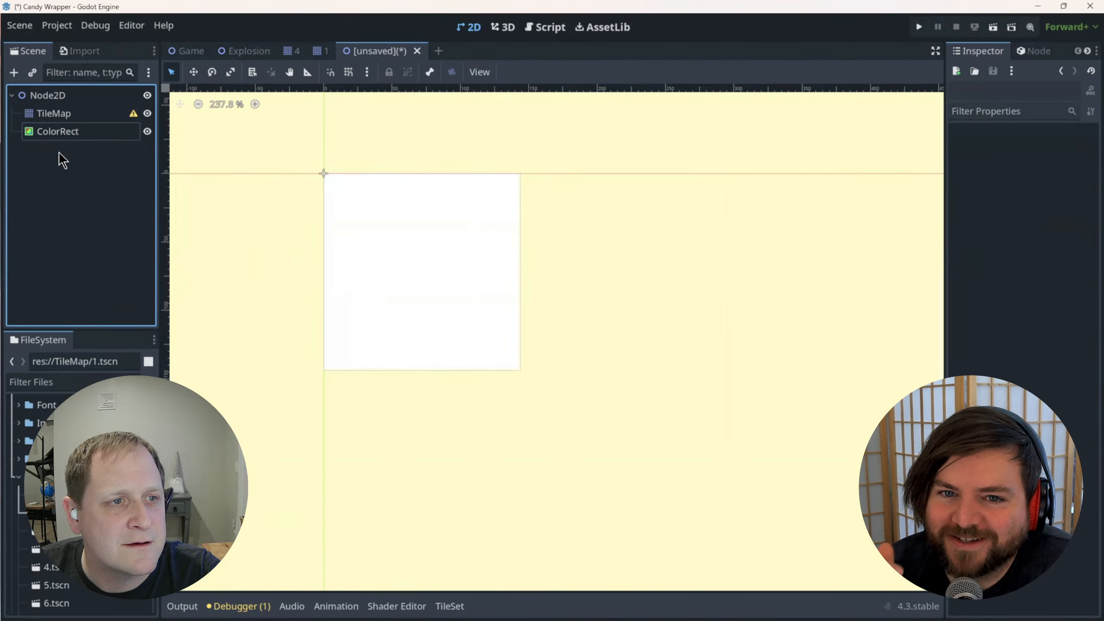
# Move the ColorRect above the TileMap in the scene tree so it draws behind the tiles, and select the TileMap.
pyautogui.click(58, 132)
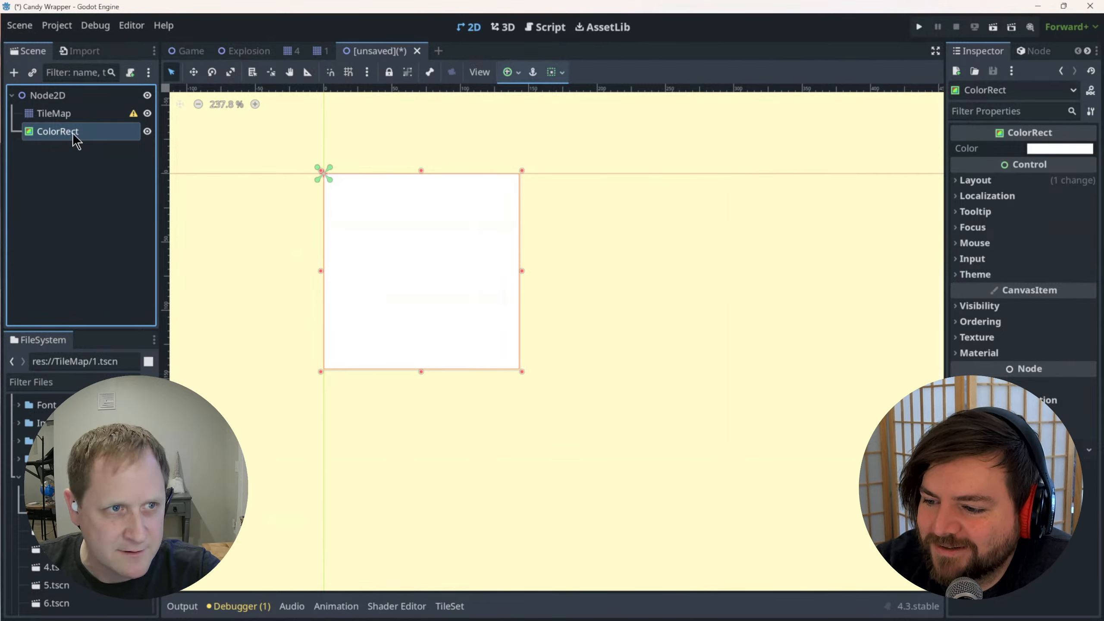
pyautogui.moveTo(55, 133); pyautogui.dragTo(69, 101)
pyautogui.click(41, 133)
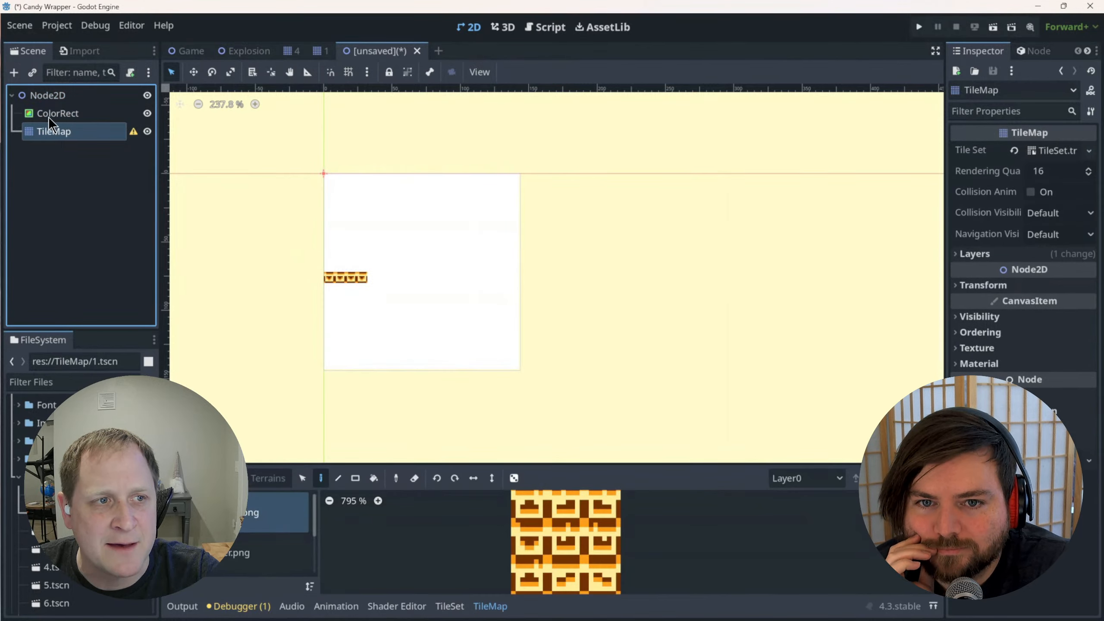
pyautogui.click(49, 115)
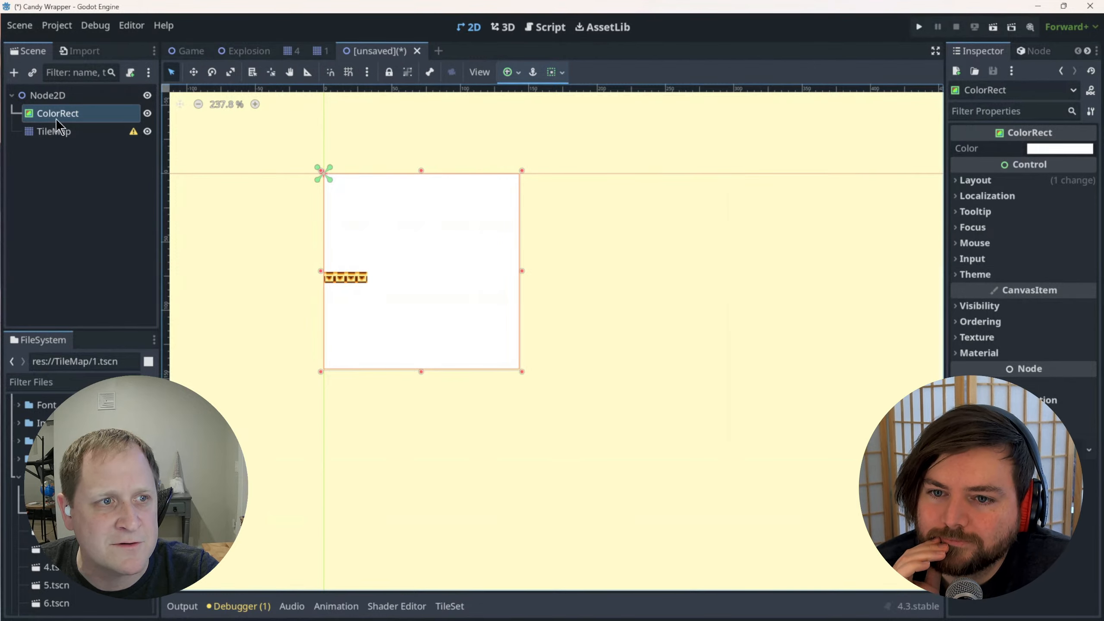
pyautogui.moveTo(56, 115)
pyautogui.mouseDown()
pyautogui.moveTo(59, 140)
pyautogui.moveTo(55, 109)
pyautogui.mouseUp()
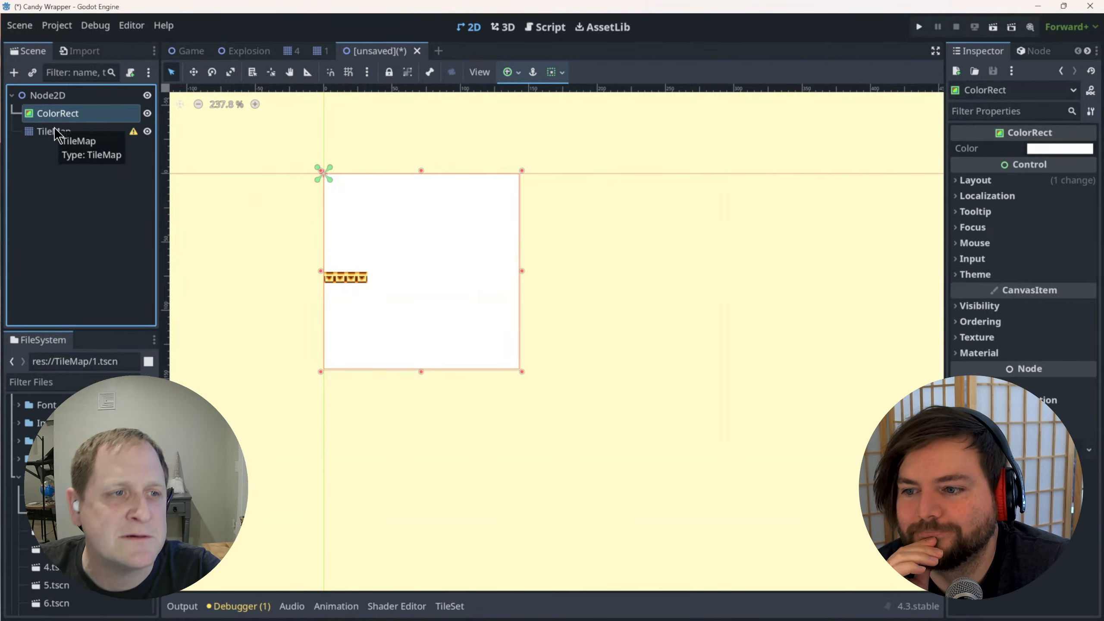
pyautogui.click(53, 128)
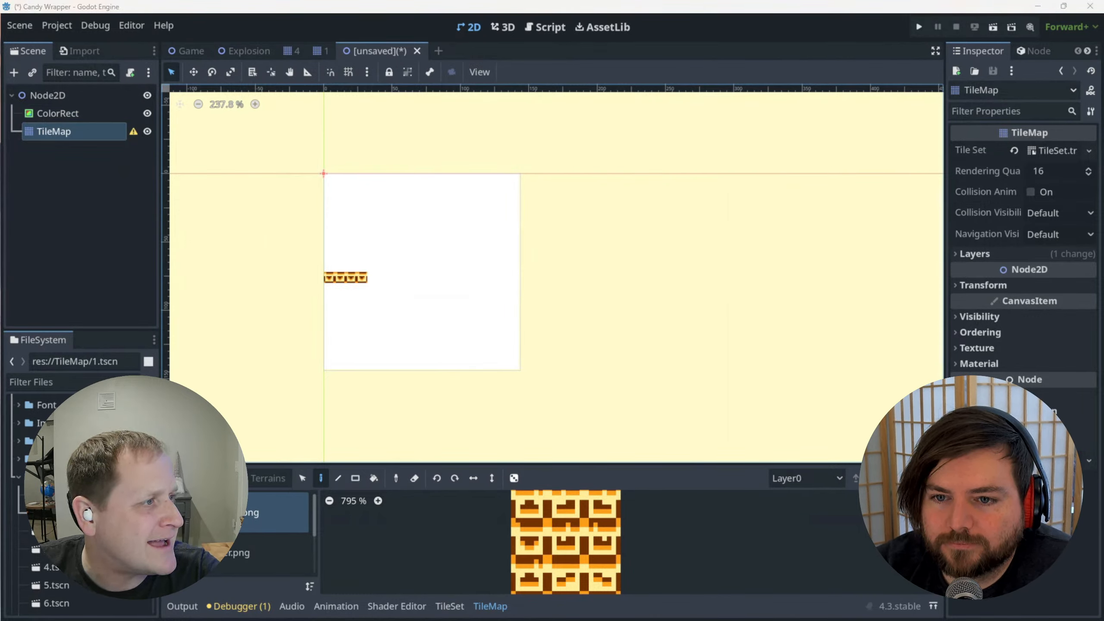
# Switch to Chrome and show the Coolors palette whose Image picker holds the level screenshot.
pyautogui.moveTo(0, 281); pyautogui.dragTo(411, 127)
pyautogui.moveTo(517, 614)
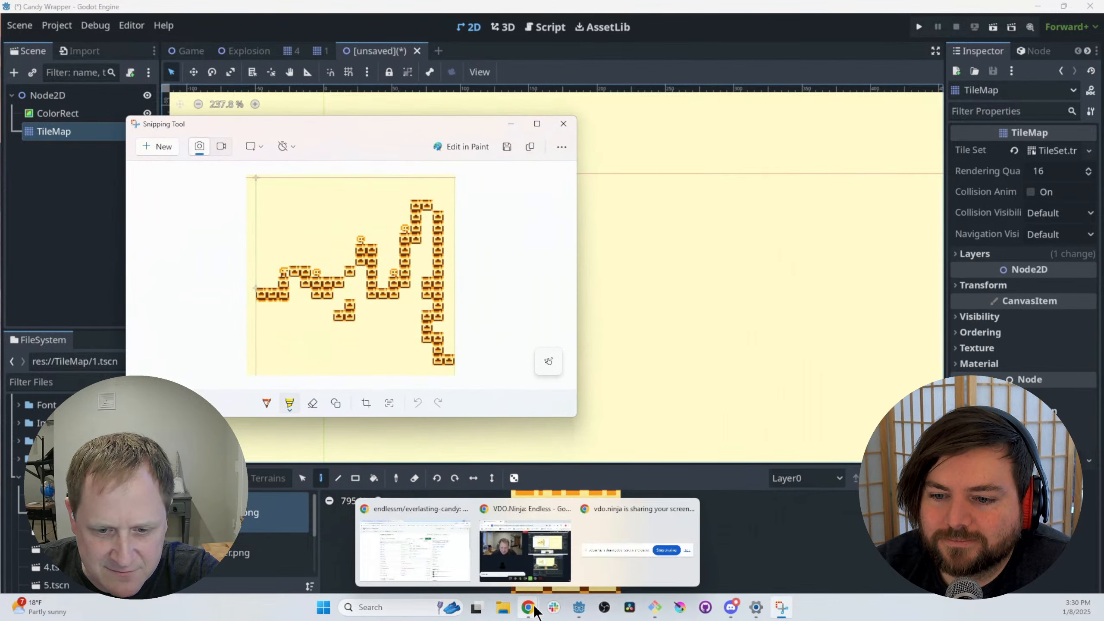
pyautogui.click(431, 557)
pyautogui.click(213, 12)
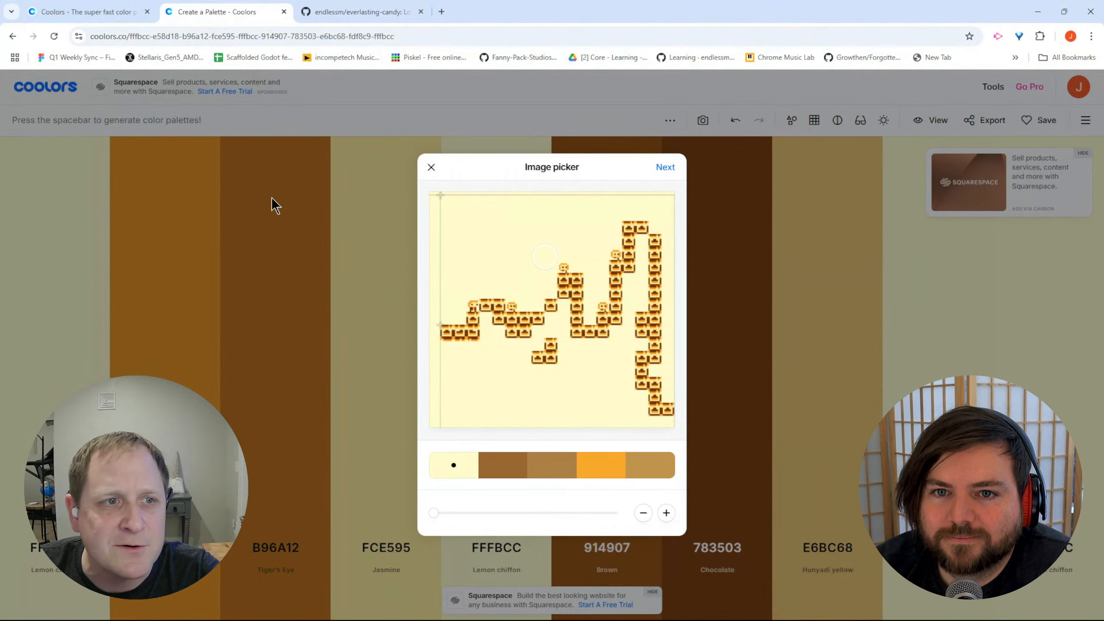
# Start the palette generator from the Coolors home page and generate several random color palettes.
pyautogui.click(86, 11)
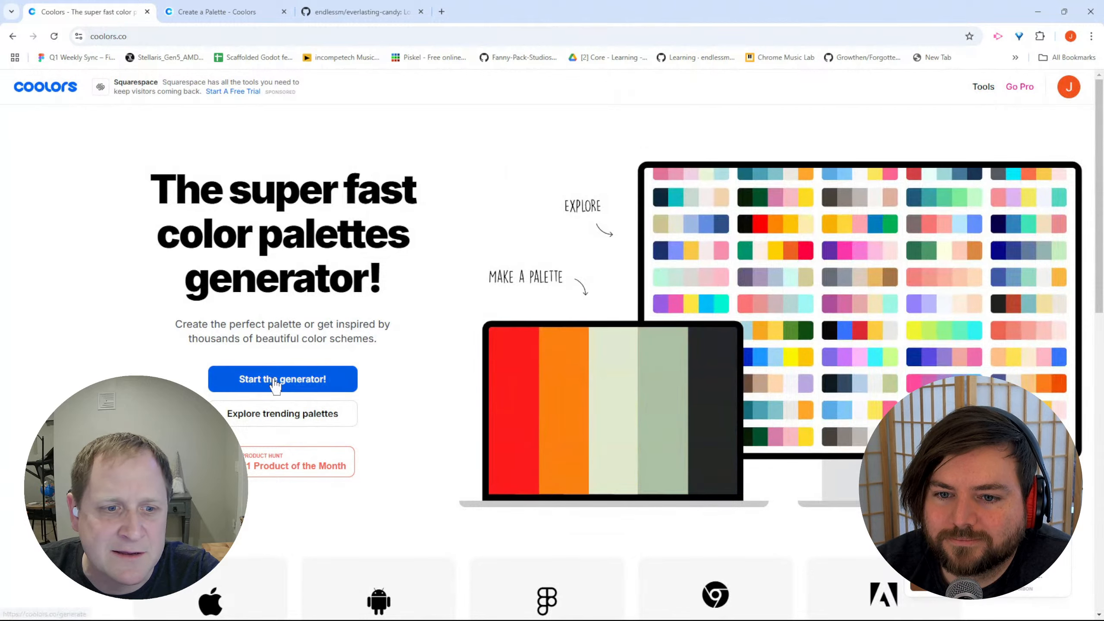
pyautogui.click(275, 381)
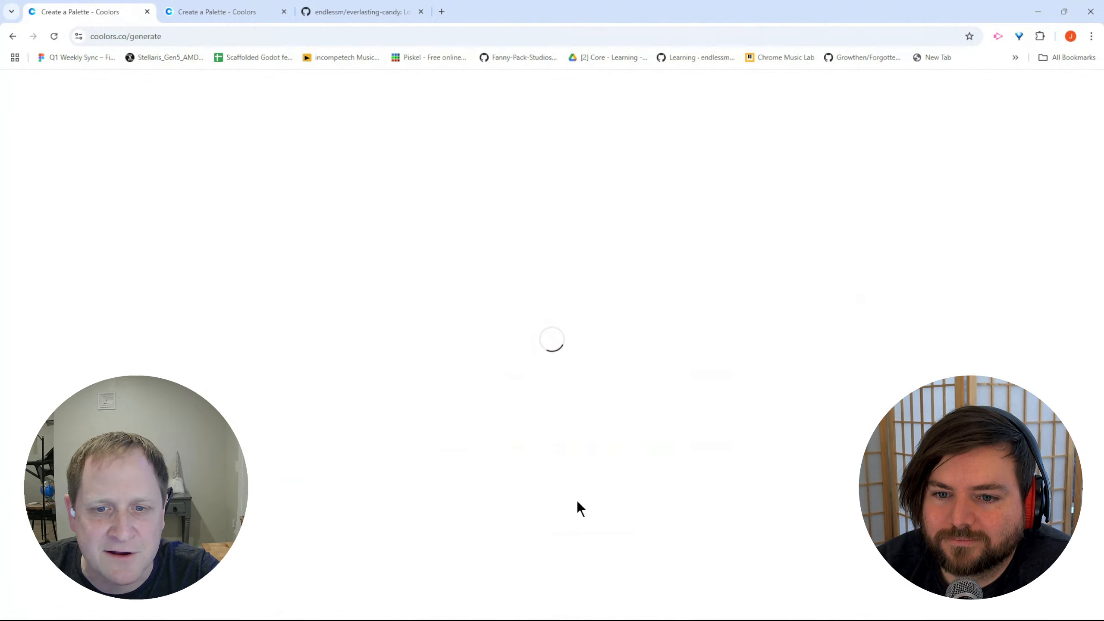
pyautogui.press('space')
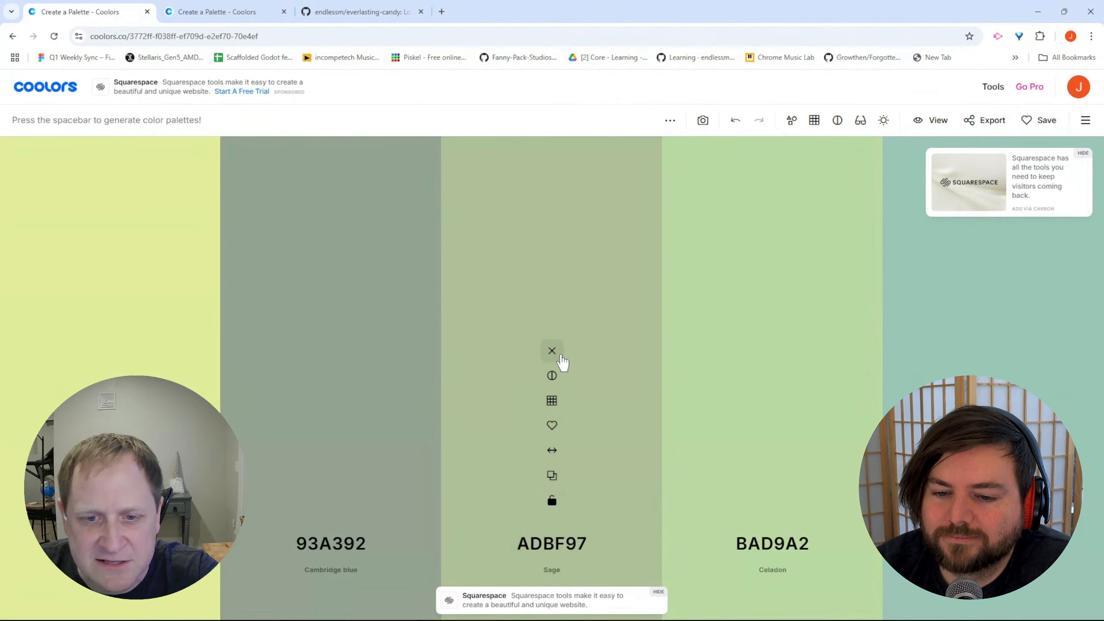
pyautogui.press('space')
pyautogui.press('space')
pyautogui.press('space')
pyautogui.press('space')
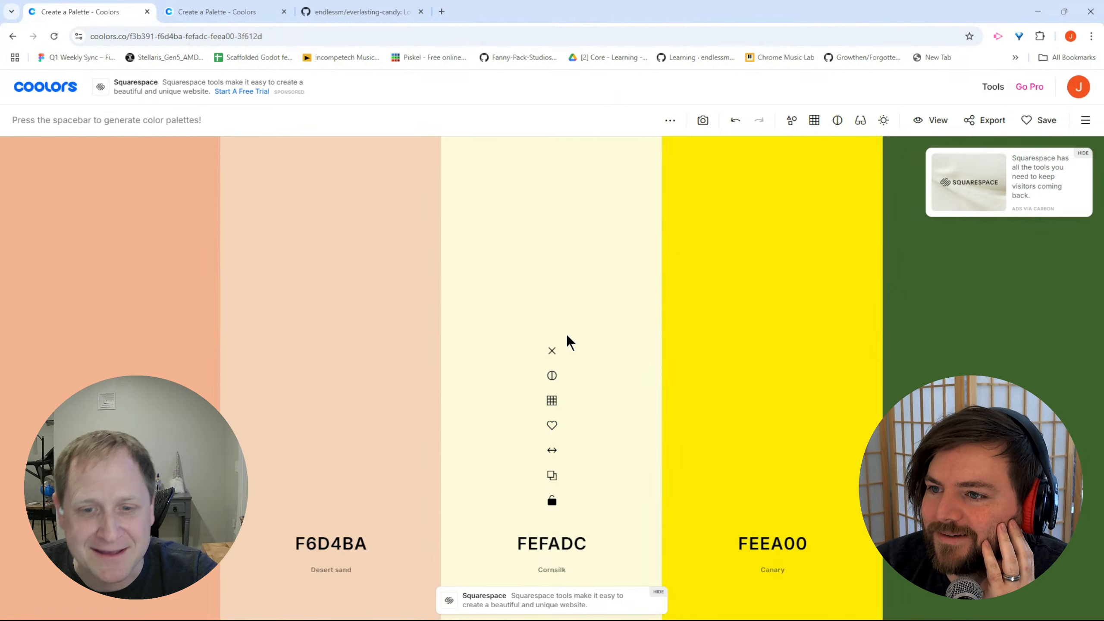
pyautogui.press('space')
pyautogui.press('space')
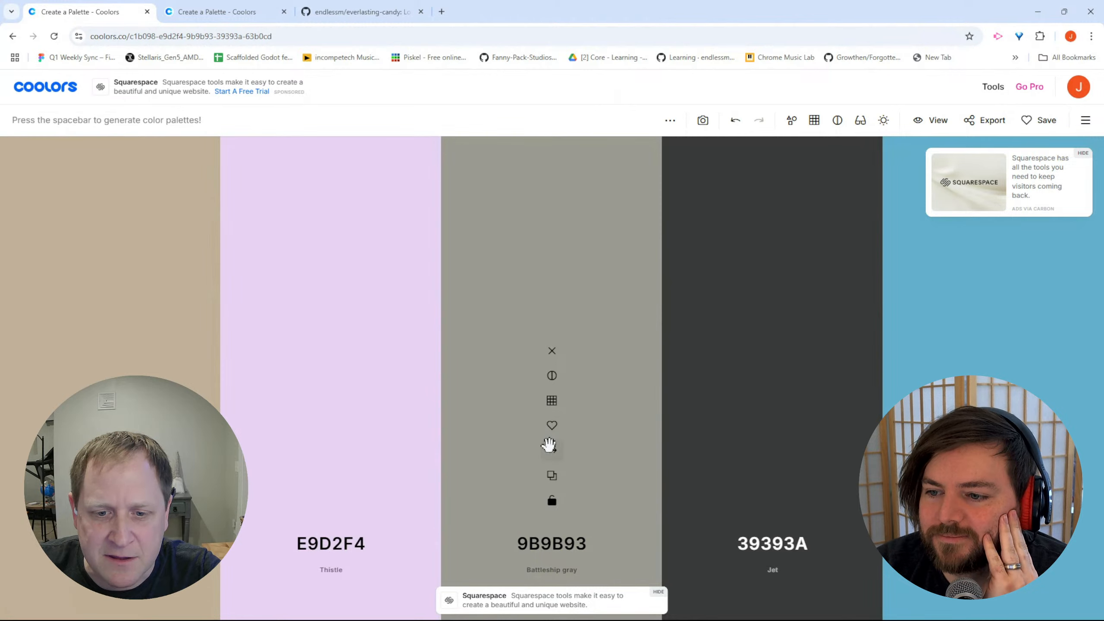
pyautogui.moveTo(550, 448); pyautogui.dragTo(578, 411)
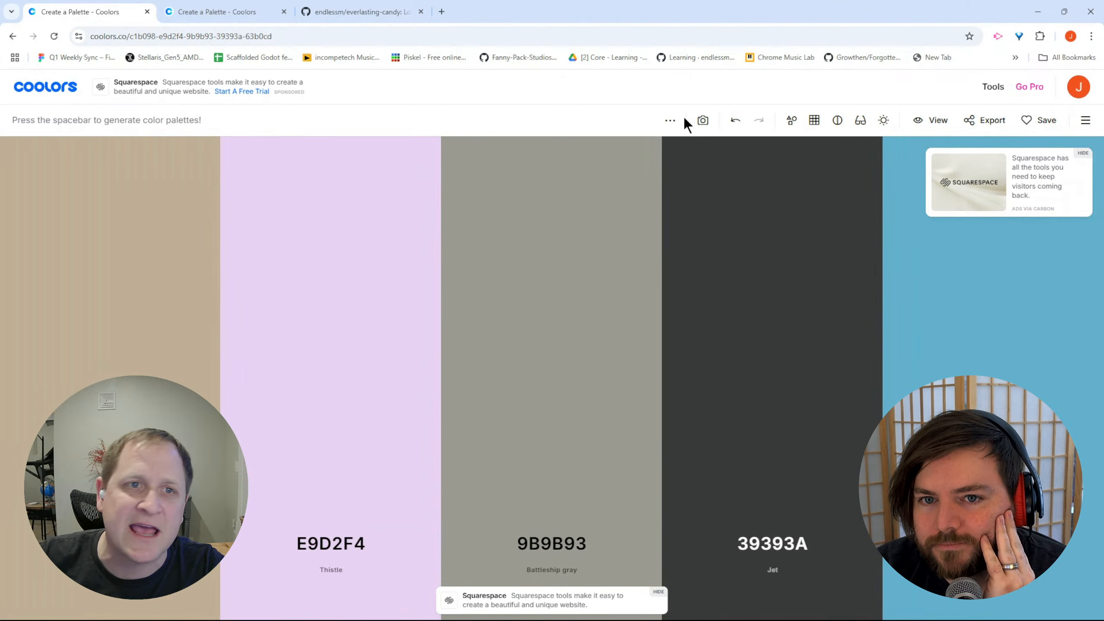
# View the generator's image selection dialog and return to the Image picker containing the level screenshot.
pyautogui.click(236, 11)
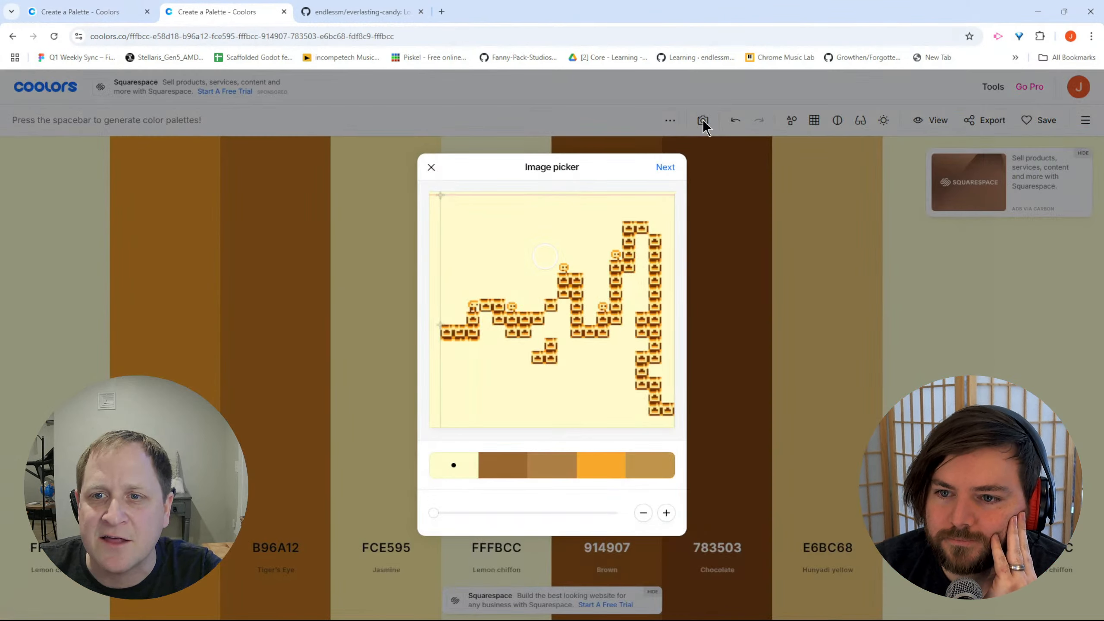
pyautogui.click(87, 12)
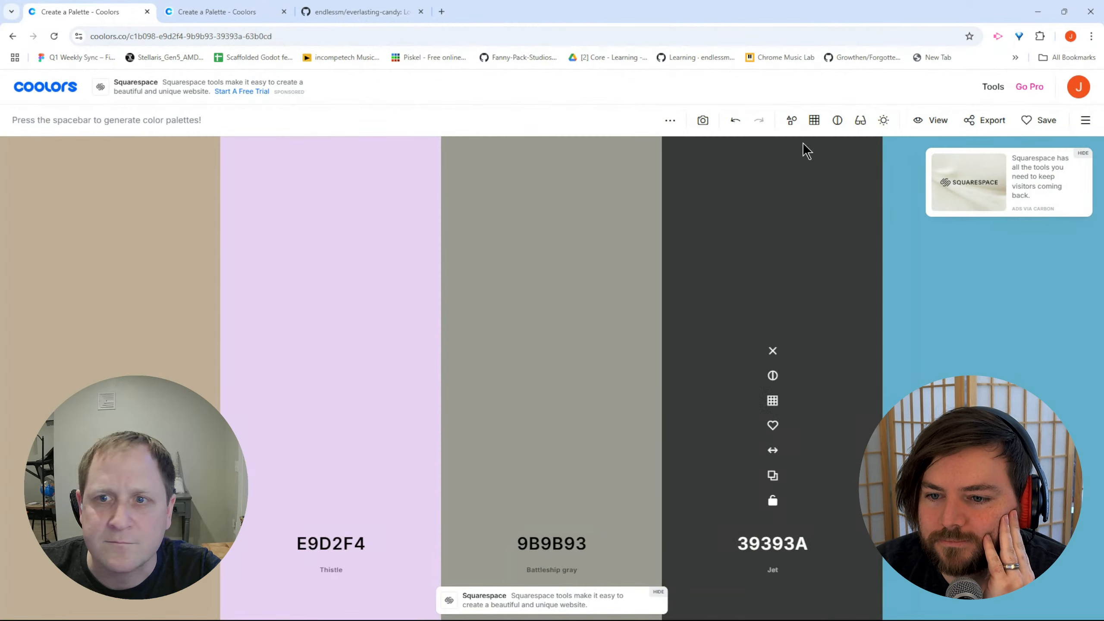
pyautogui.click(704, 121)
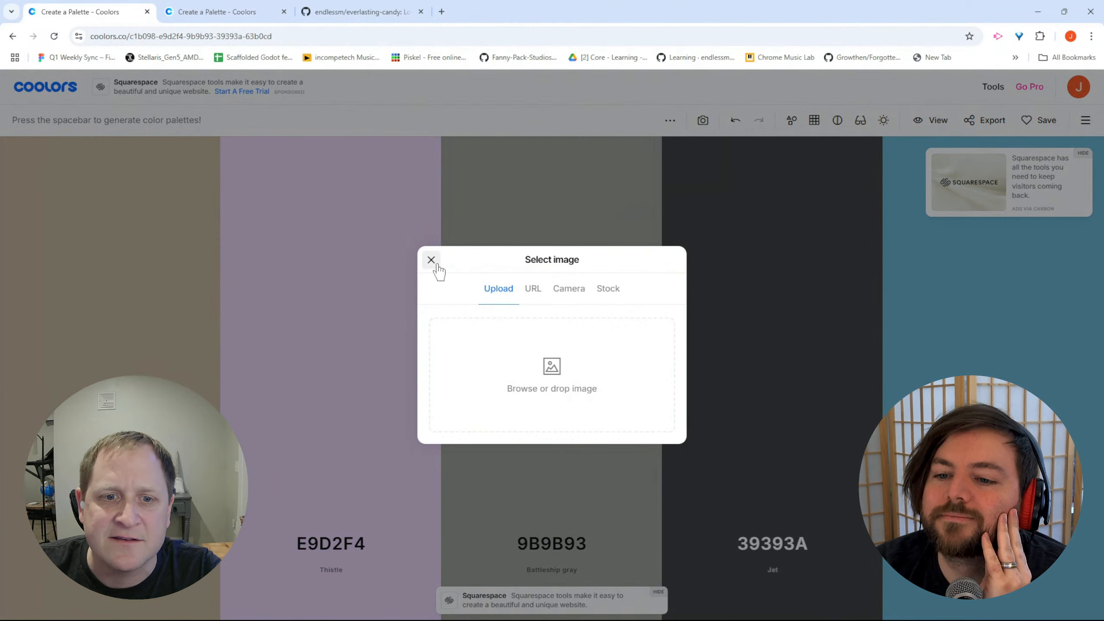
pyautogui.click(436, 264)
pyautogui.click(701, 124)
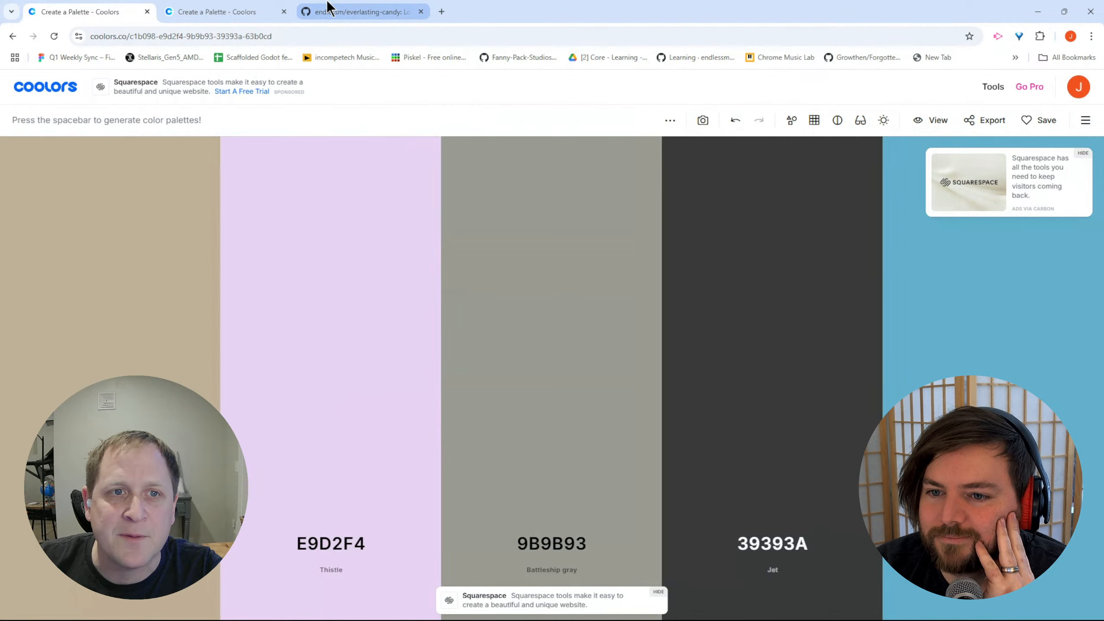
pyautogui.click(270, 11)
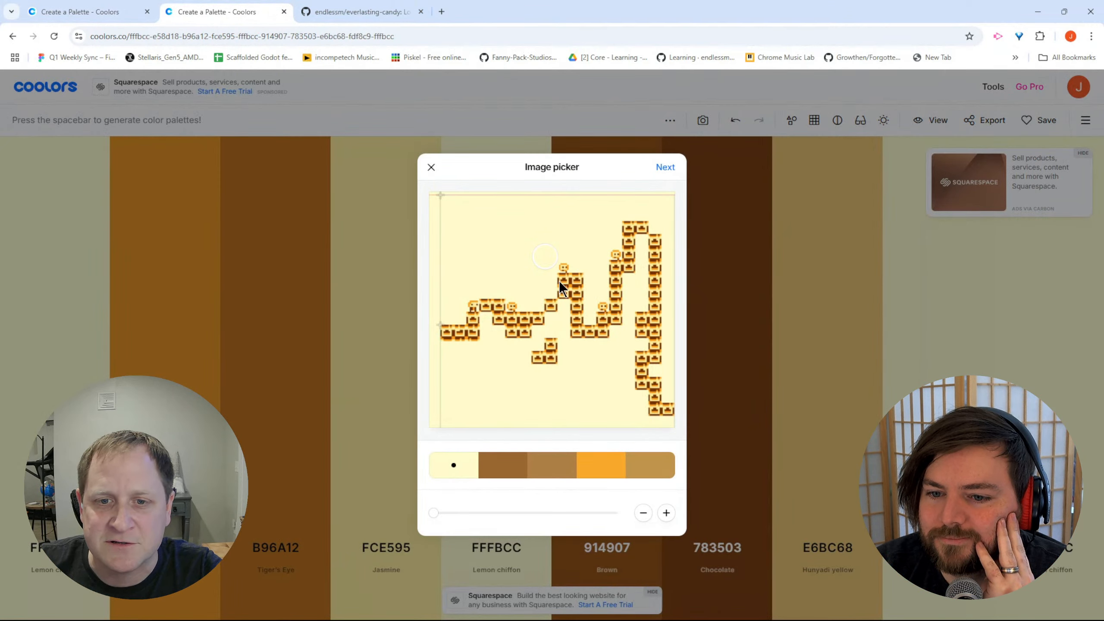
# Sample a flax color from the level image, expand the picked palette to nine colors, and shift the automatic color selection slightly.
pyautogui.moveTo(549, 265)
pyautogui.mouseDown()
pyautogui.moveTo(576, 303)
pyautogui.moveTo(596, 301)
pyautogui.moveTo(625, 287)
pyautogui.moveTo(631, 231)
pyautogui.mouseUp()
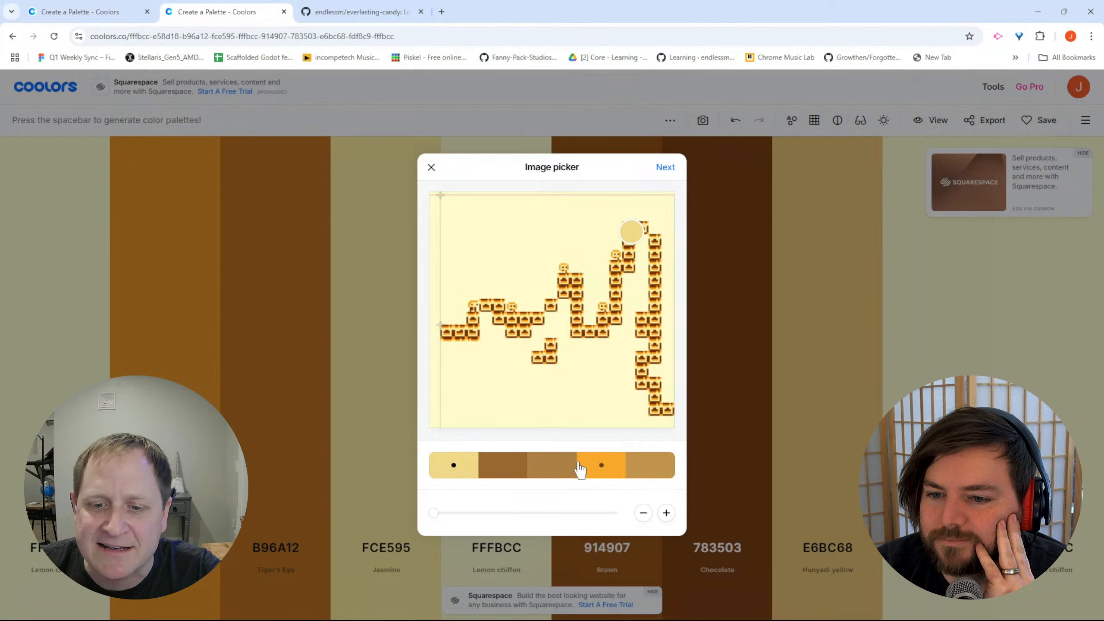
pyautogui.click(666, 513)
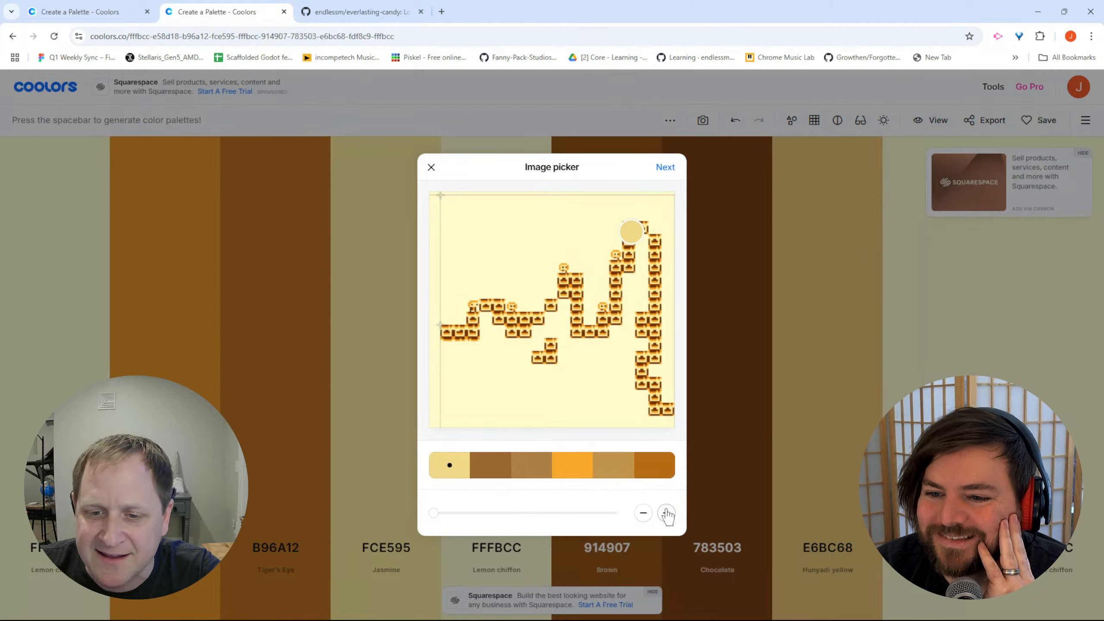
pyautogui.click(666, 514)
pyautogui.click(667, 514)
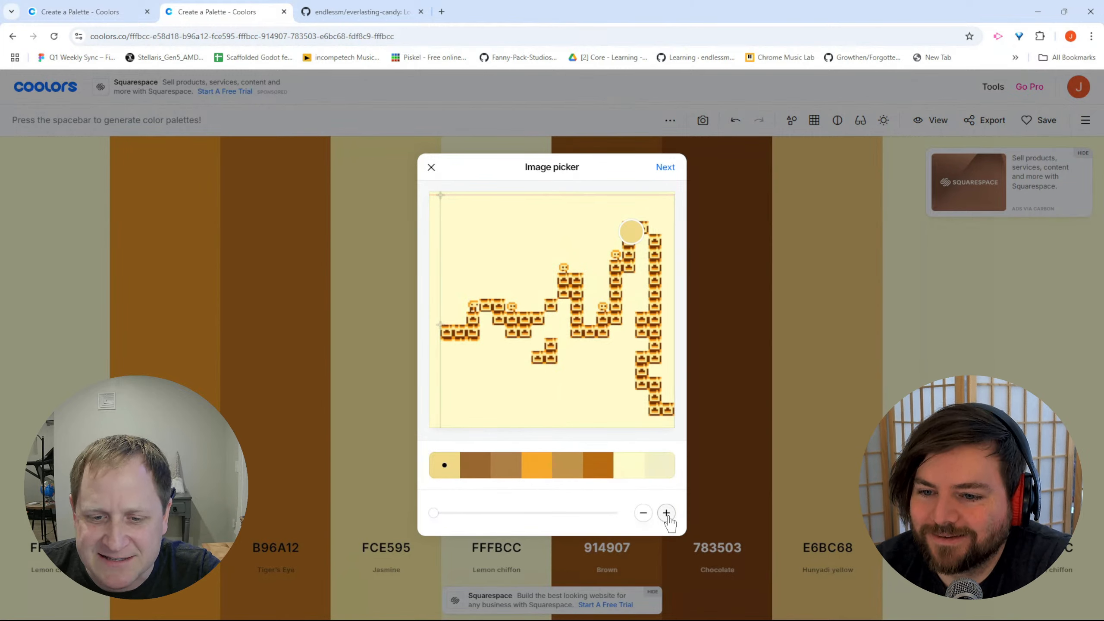
pyautogui.moveTo(434, 513); pyautogui.dragTo(453, 512)
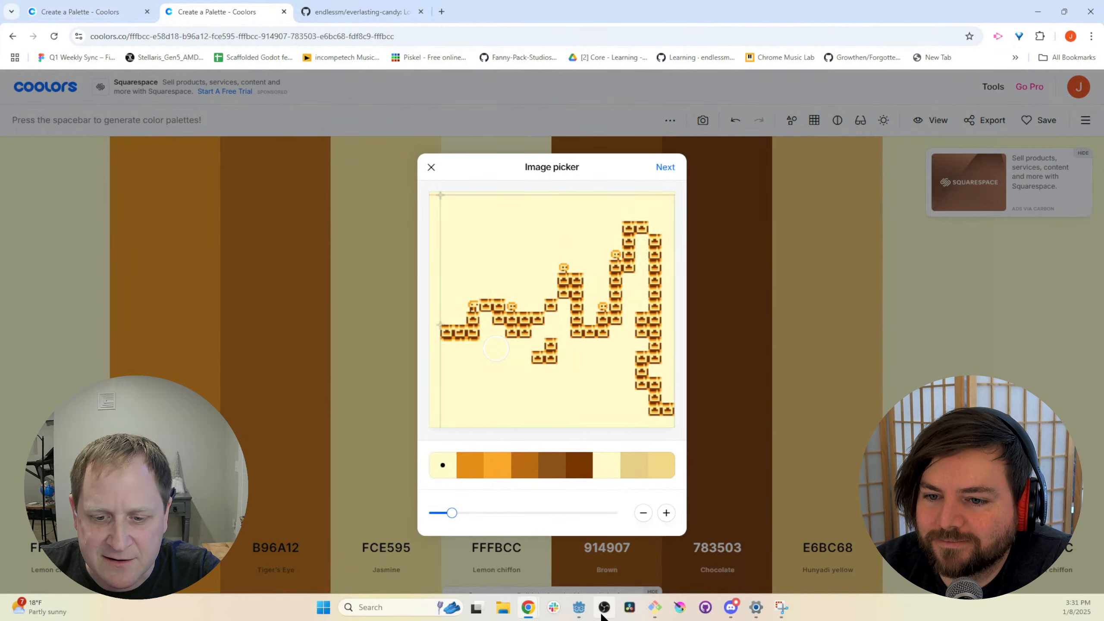
# Check the Godot scene, return to the Image picker, select the last flax swatch, and open the picked palette in the generator.
pyautogui.click(587, 609)
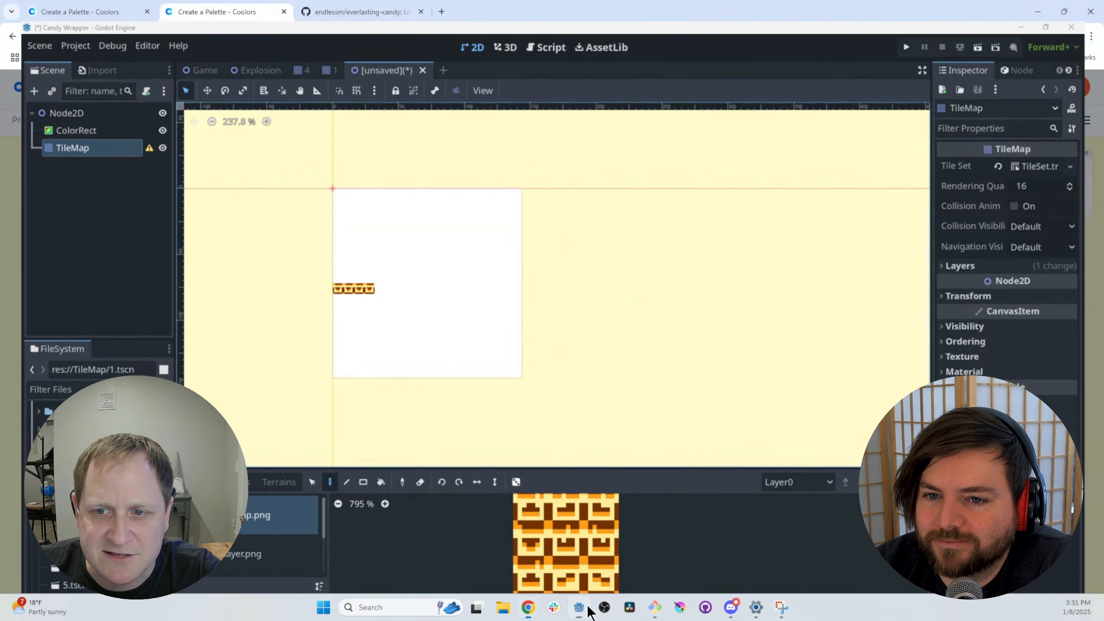
pyautogui.click(583, 608)
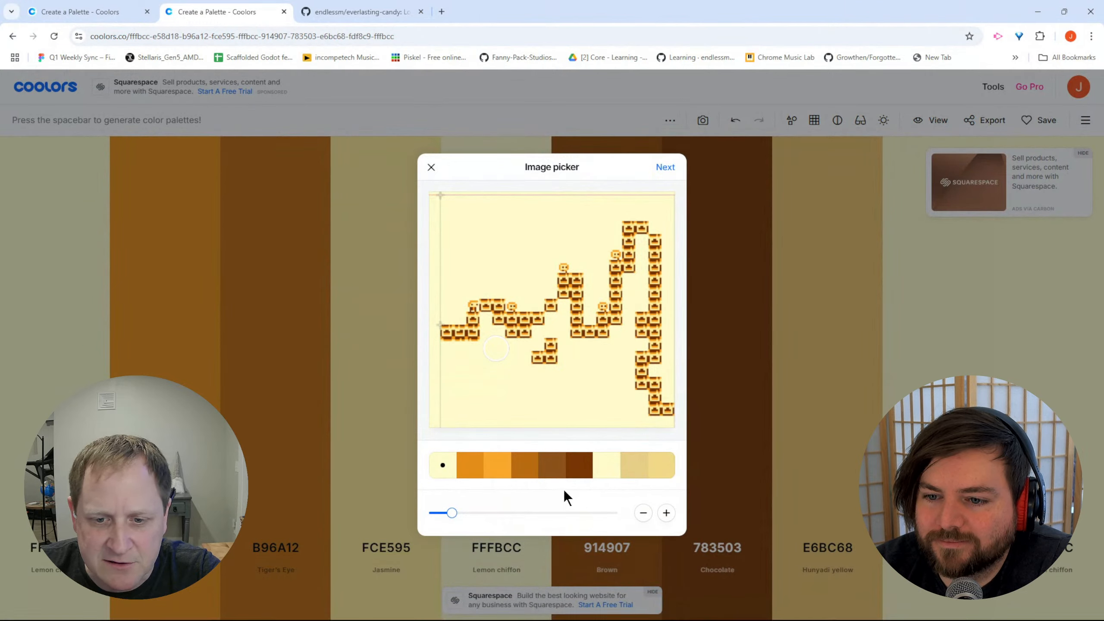
pyautogui.click(662, 465)
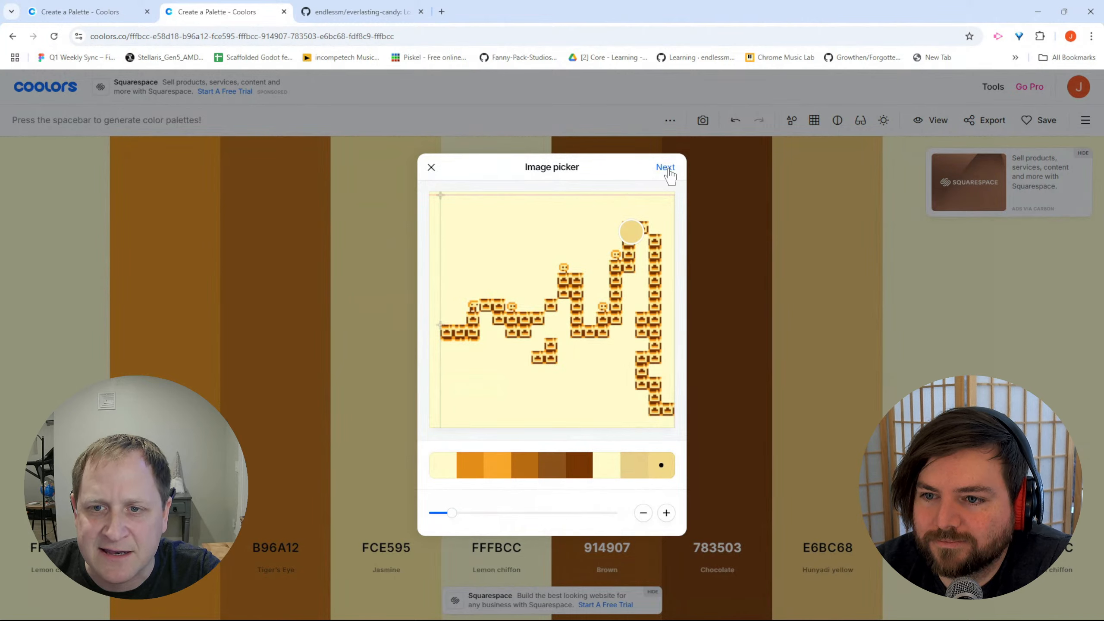
pyautogui.click(667, 168)
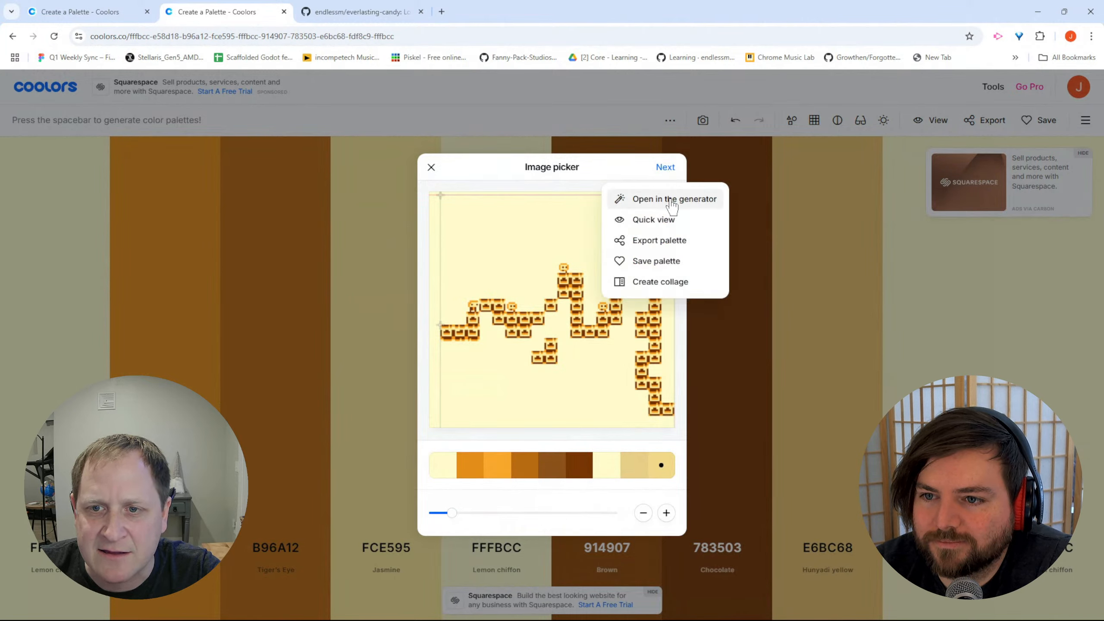
pyautogui.click(673, 201)
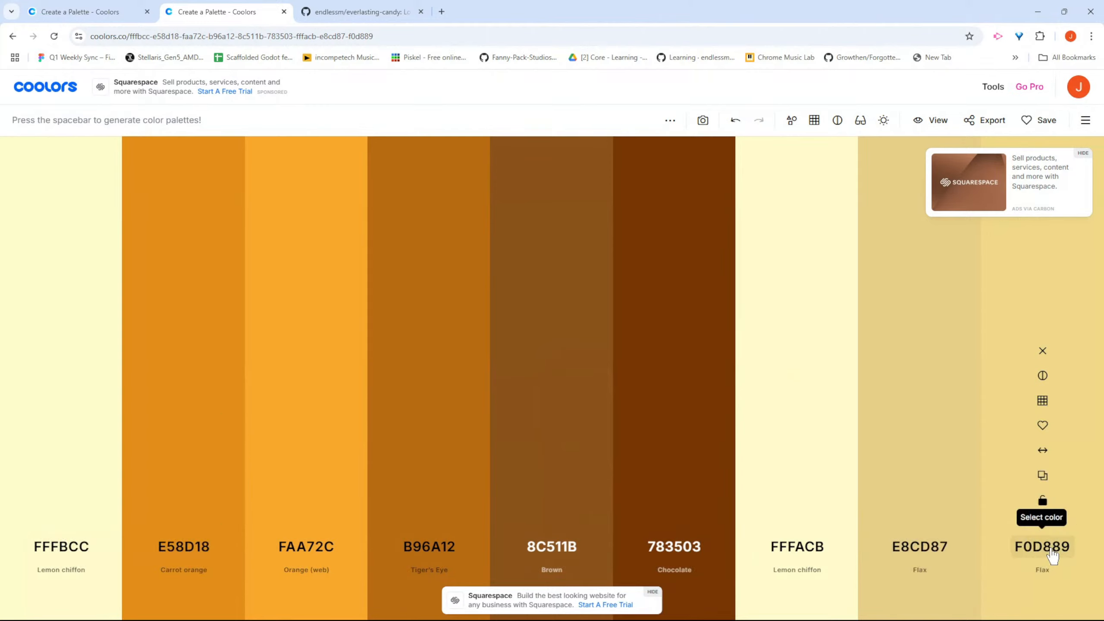
# Copy the flax color F0D889 from the palette, switch to Godot, and select the ColorRect.
pyautogui.click(1051, 549)
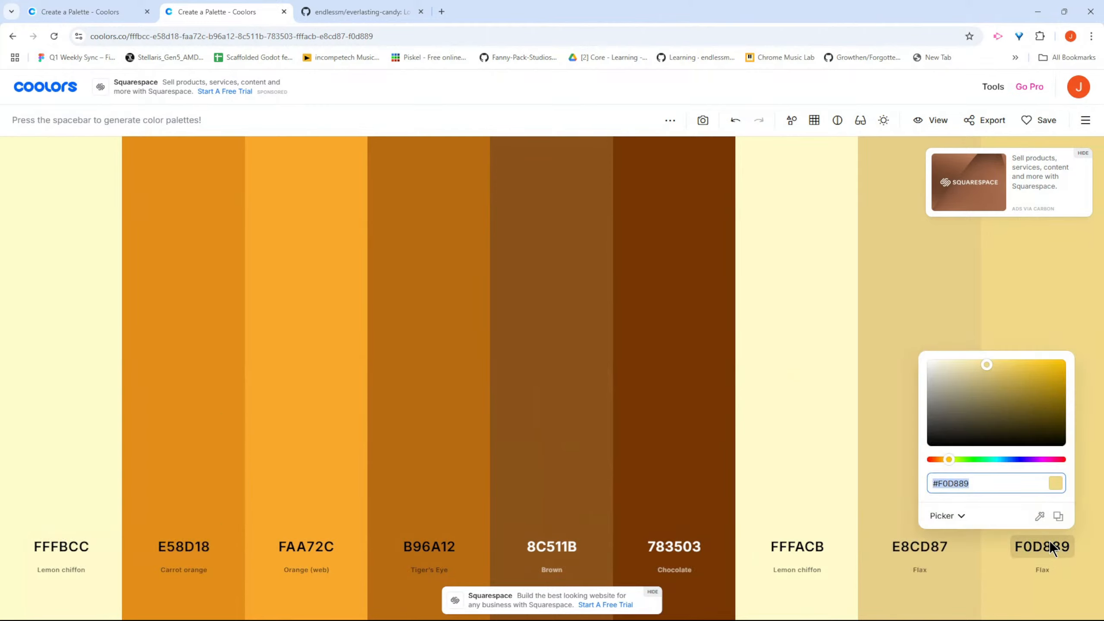
pyautogui.click(1057, 517)
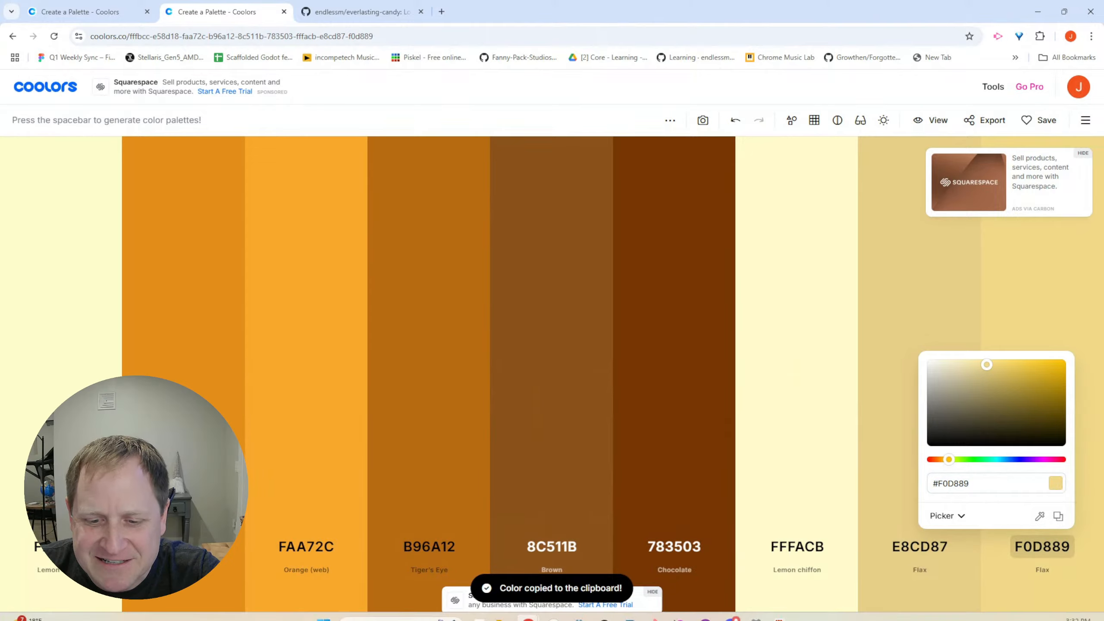
pyautogui.click(581, 611)
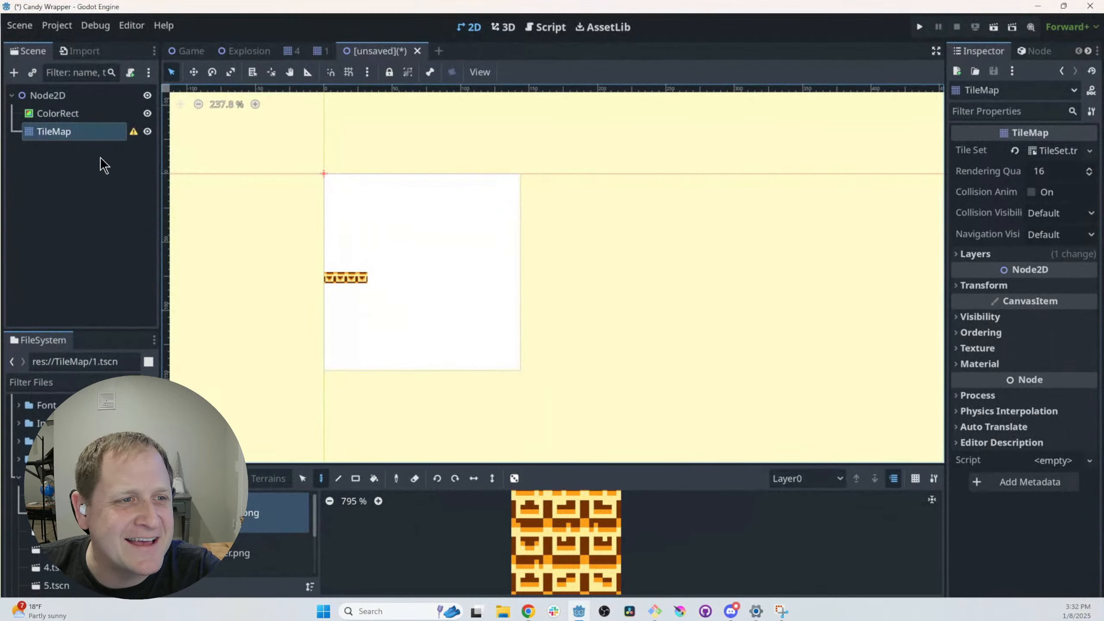
pyautogui.click(68, 115)
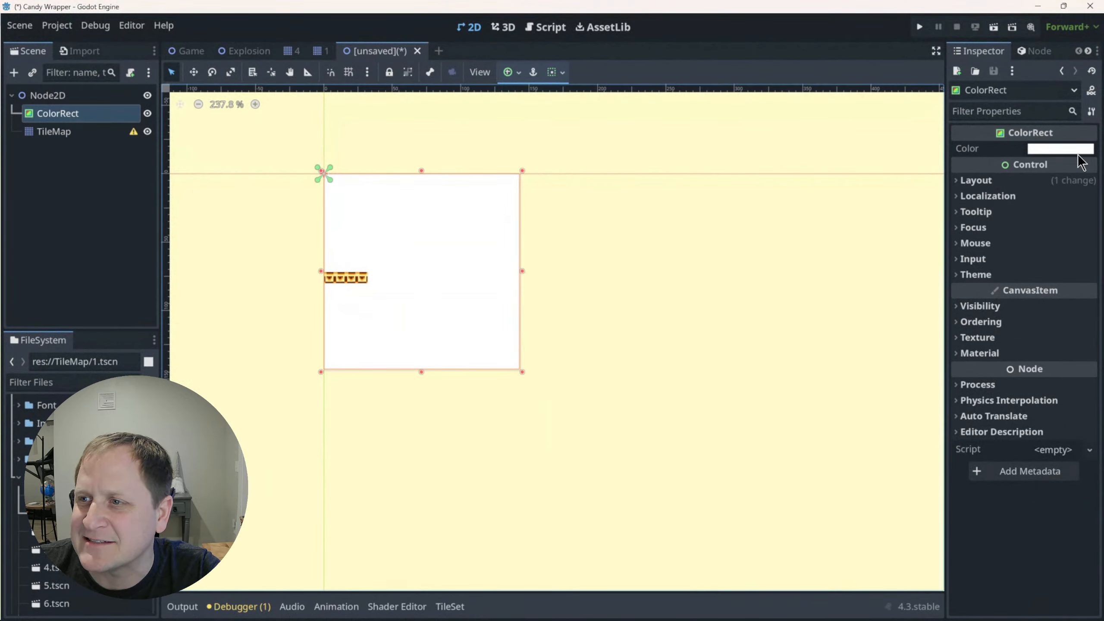
# Try the blue 59a5ff and the pink dd8499 as the ColorRect's color.
pyautogui.click(1038, 146)
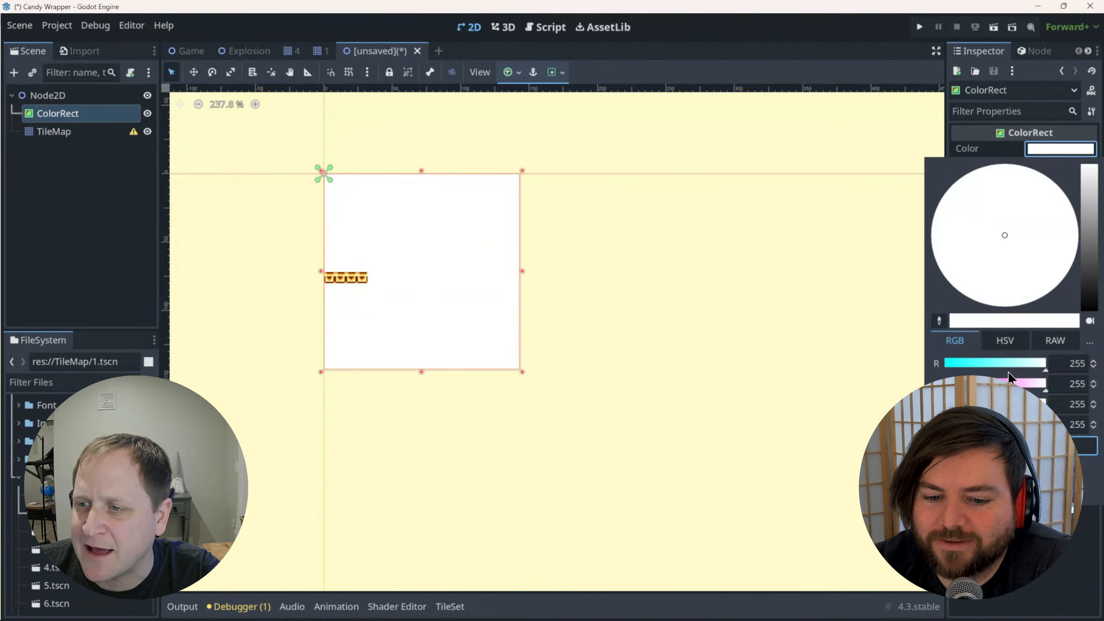
pyautogui.moveTo(985, 363); pyautogui.dragTo(1009, 382)
pyautogui.click(994, 385)
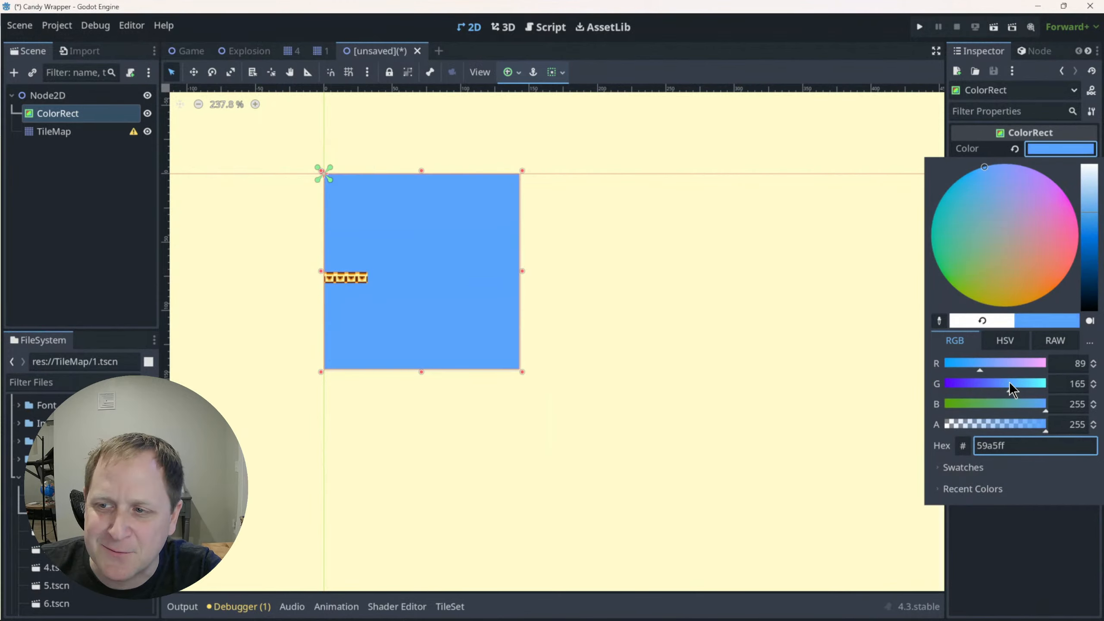
pyautogui.moveTo(1035, 225); pyautogui.dragTo(1047, 239)
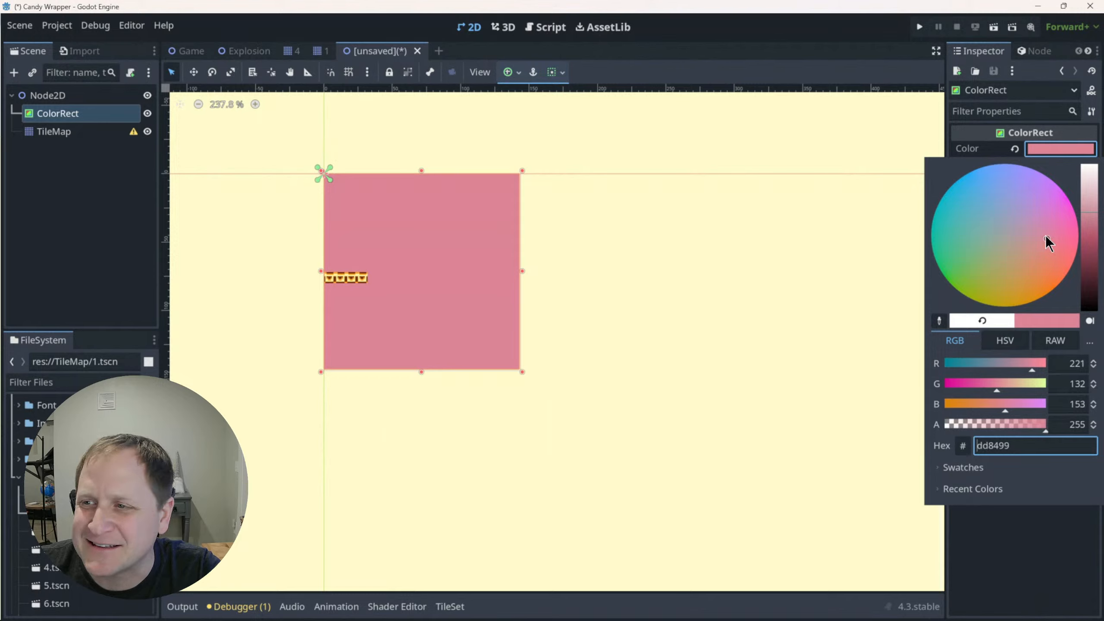
# Set the ColorRect's color to the copied hex value f0d889.
pyautogui.click(1042, 446)
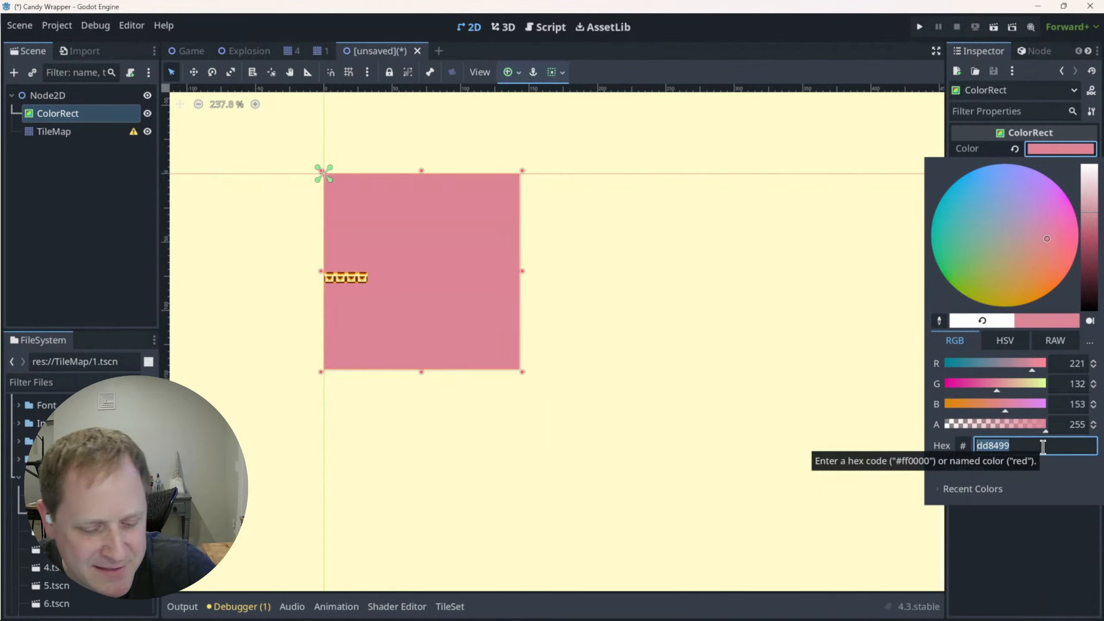
pyautogui.hotkey('ctrl', 'v')
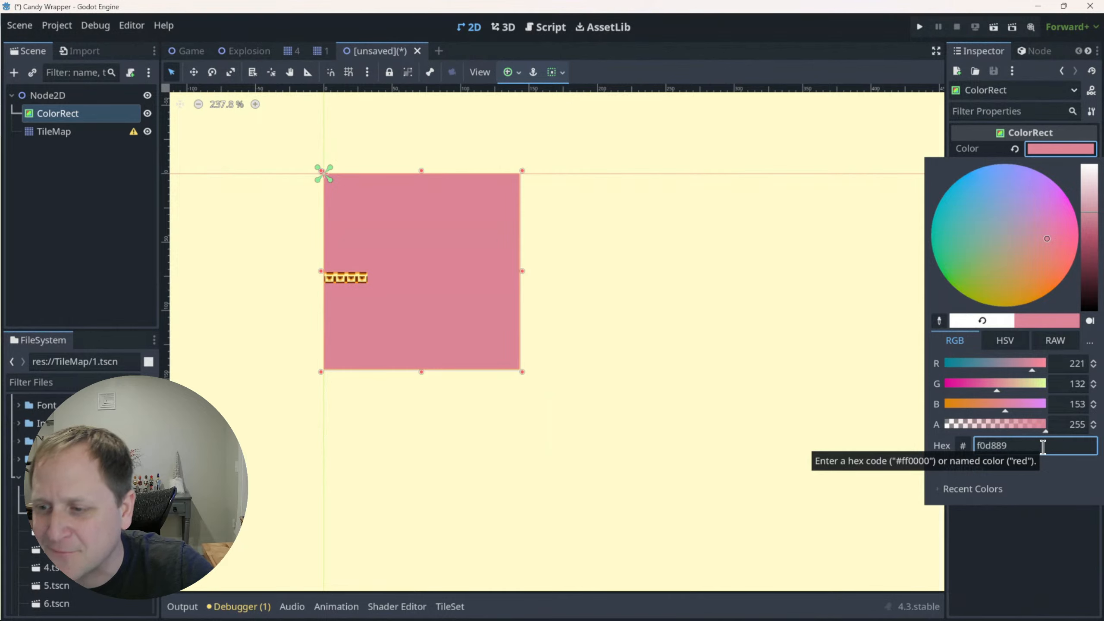
pyautogui.press('Return')
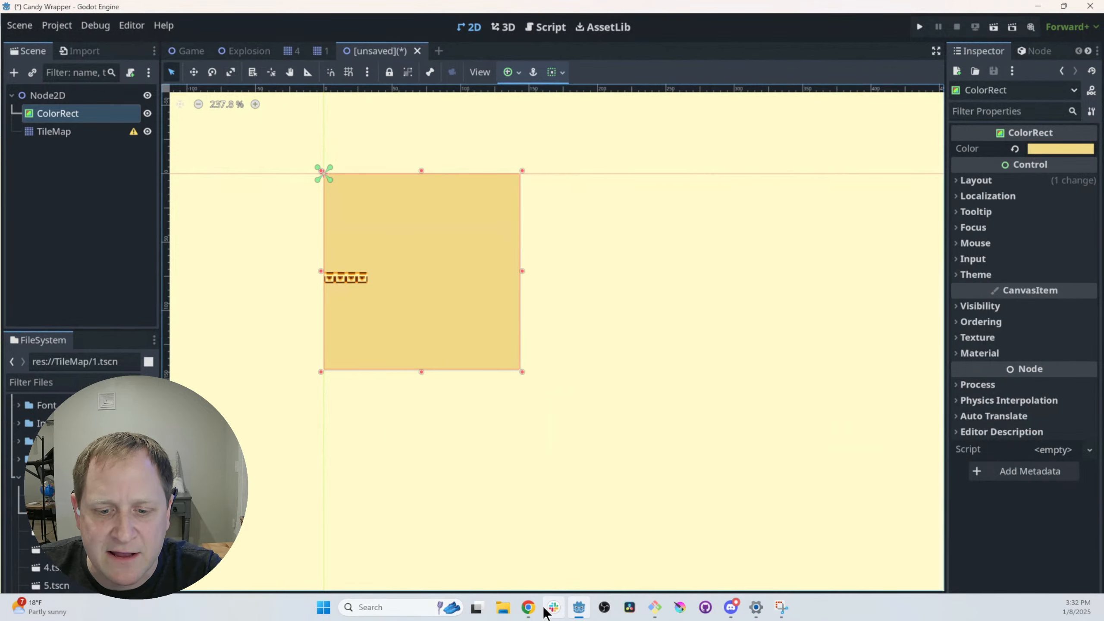
# Switch back to the Coolors palette in Chrome and copy the carrot orange color E58D18.
pyautogui.moveTo(528, 607)
pyautogui.click(445, 562)
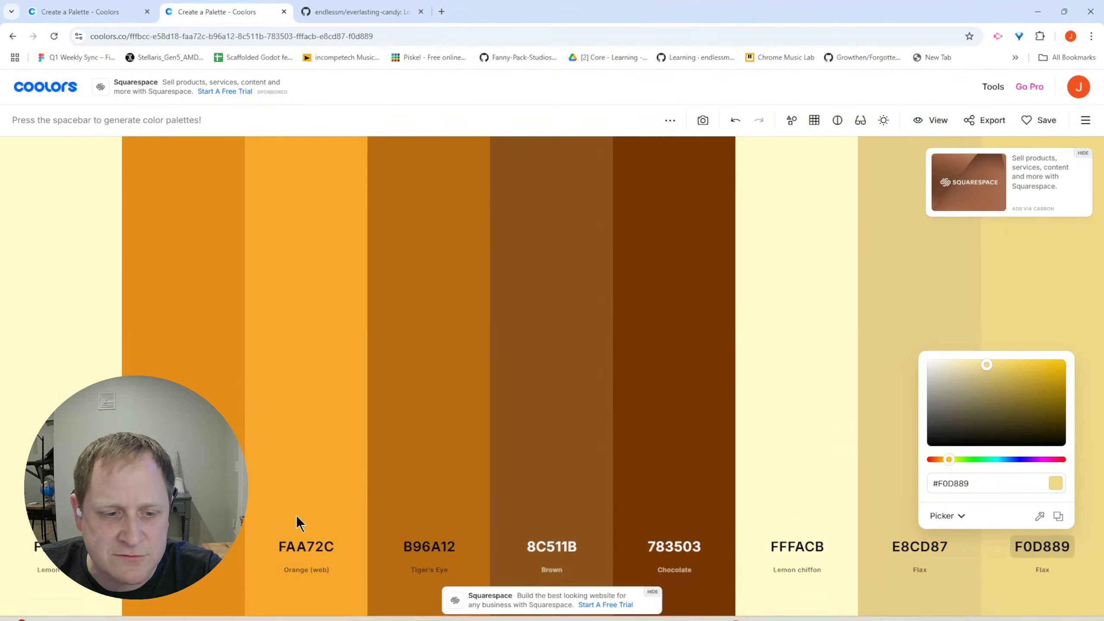
pyautogui.click(182, 546)
pyautogui.rightClick(180, 258)
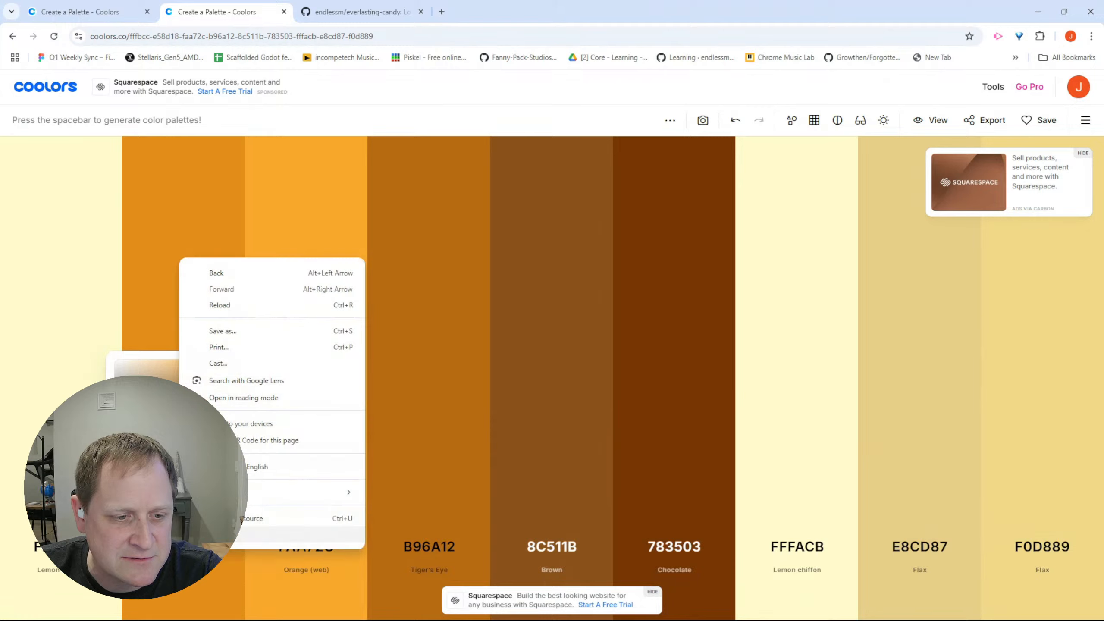
pyautogui.click(172, 547)
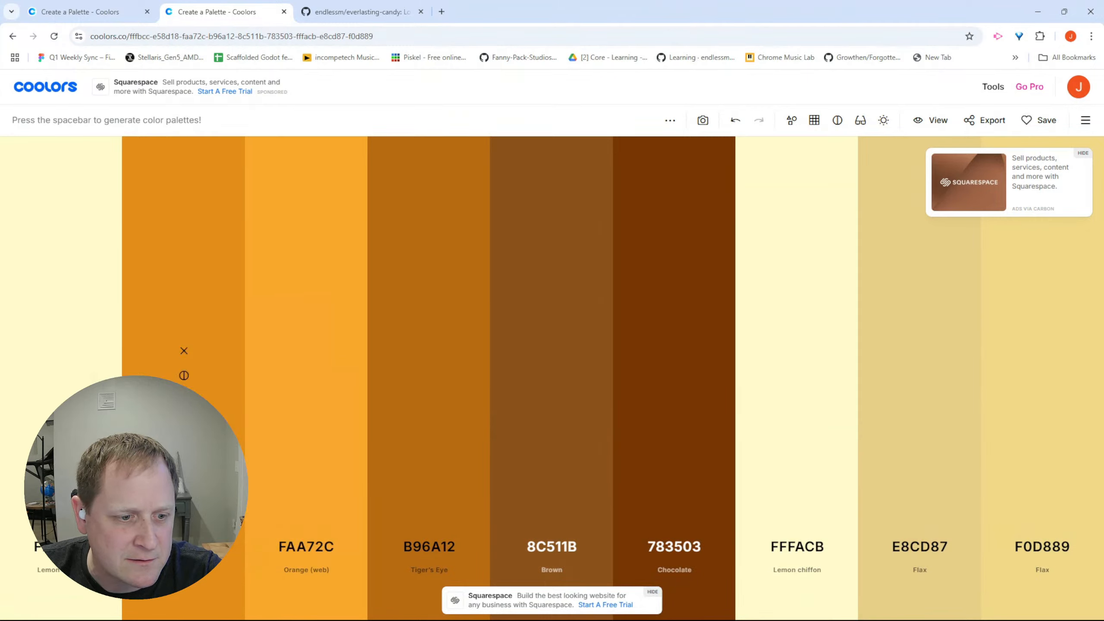
pyautogui.click(174, 546)
pyautogui.click(246, 518)
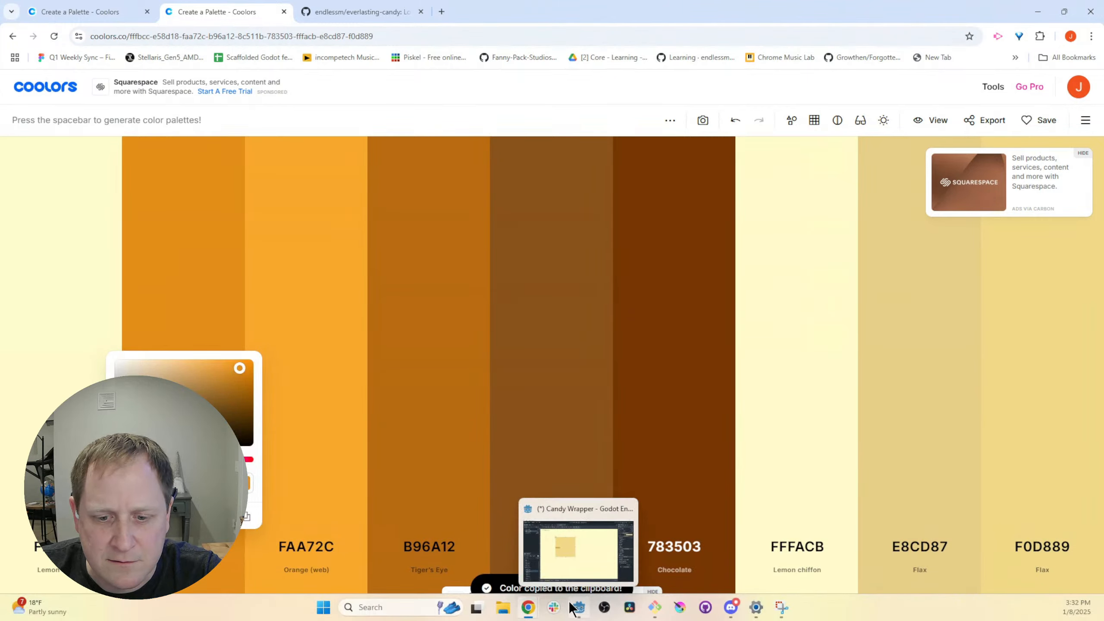
# Switch to Godot and set the ColorRect's color to the copied carrot orange E58D18.
pyautogui.click(578, 609)
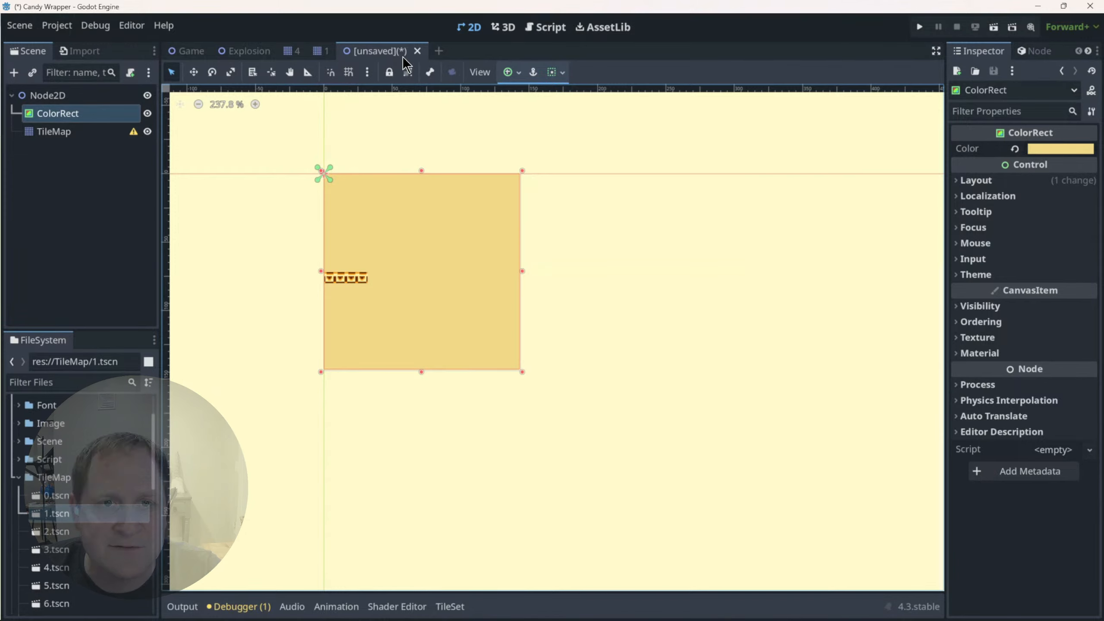
pyautogui.click(1038, 149)
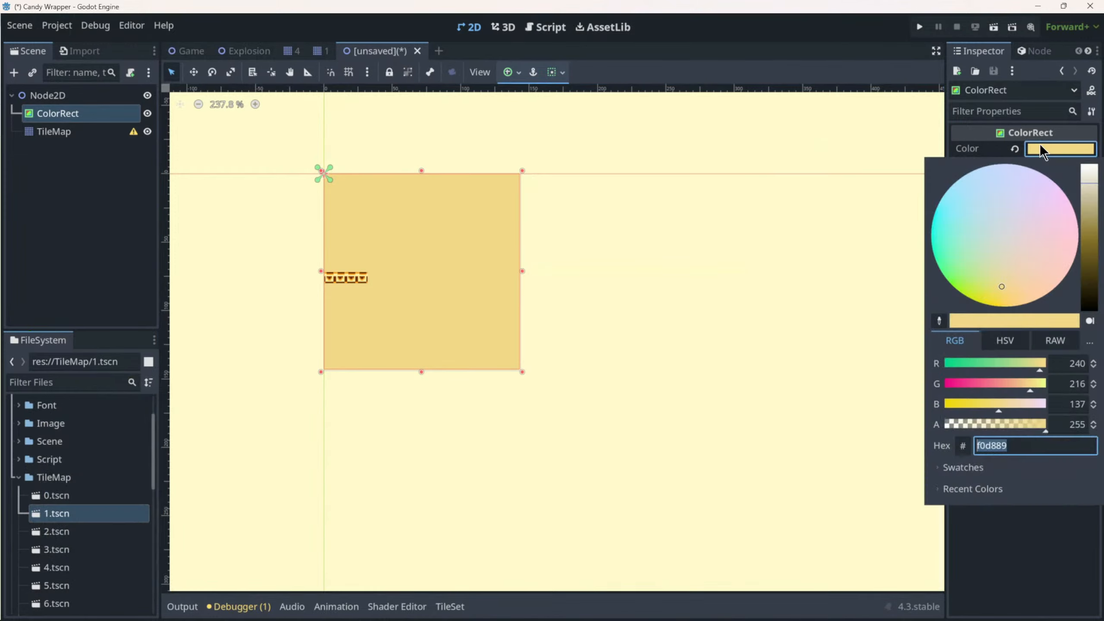
pyautogui.doubleClick(1053, 445)
pyautogui.hotkey('ctrl', 'v')
pyautogui.press('Return')
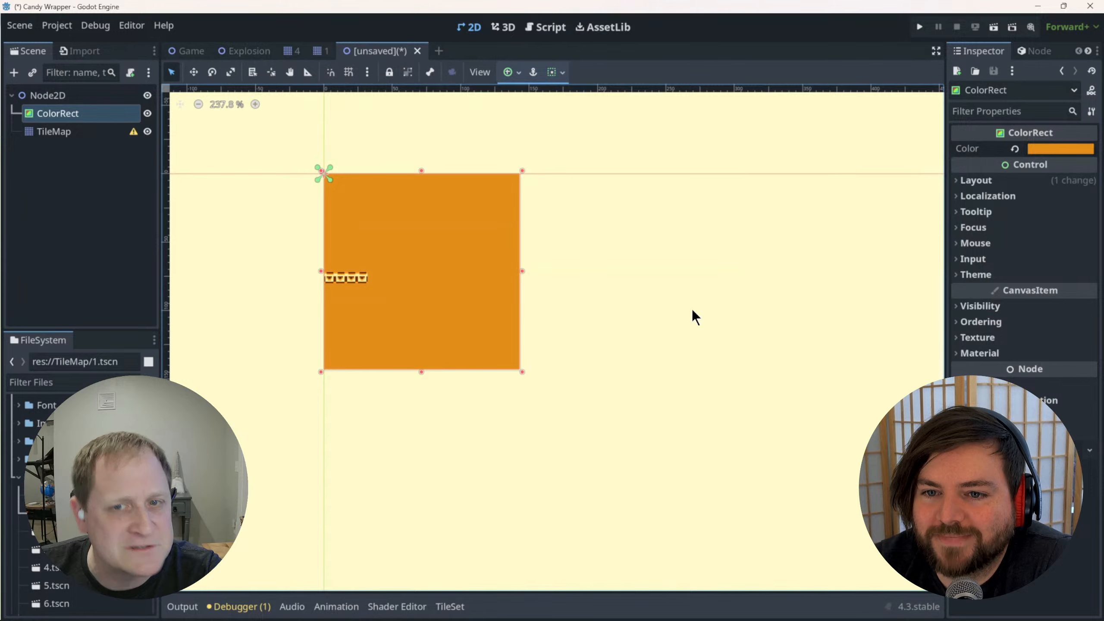
pyautogui.click(64, 97)
pyautogui.click(84, 132)
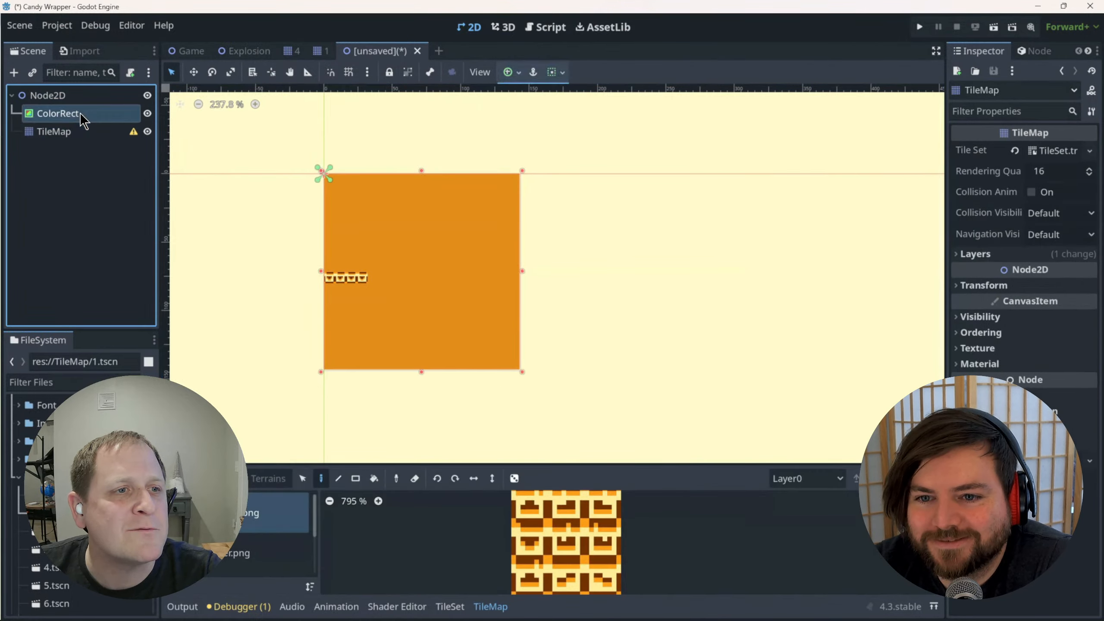
pyautogui.click(81, 113)
pyautogui.click(82, 97)
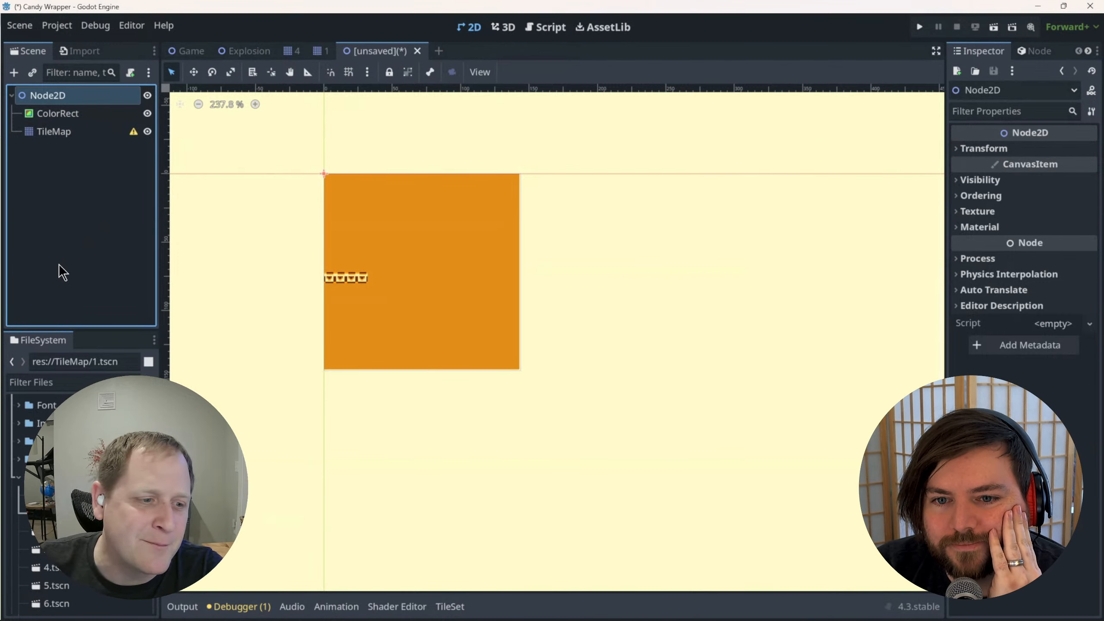
# Paint two three-tile platforms on the TileMap, one near the orange rectangle's upper right and one below its center.
pyautogui.click(99, 114)
pyautogui.click(91, 131)
pyautogui.click(572, 532)
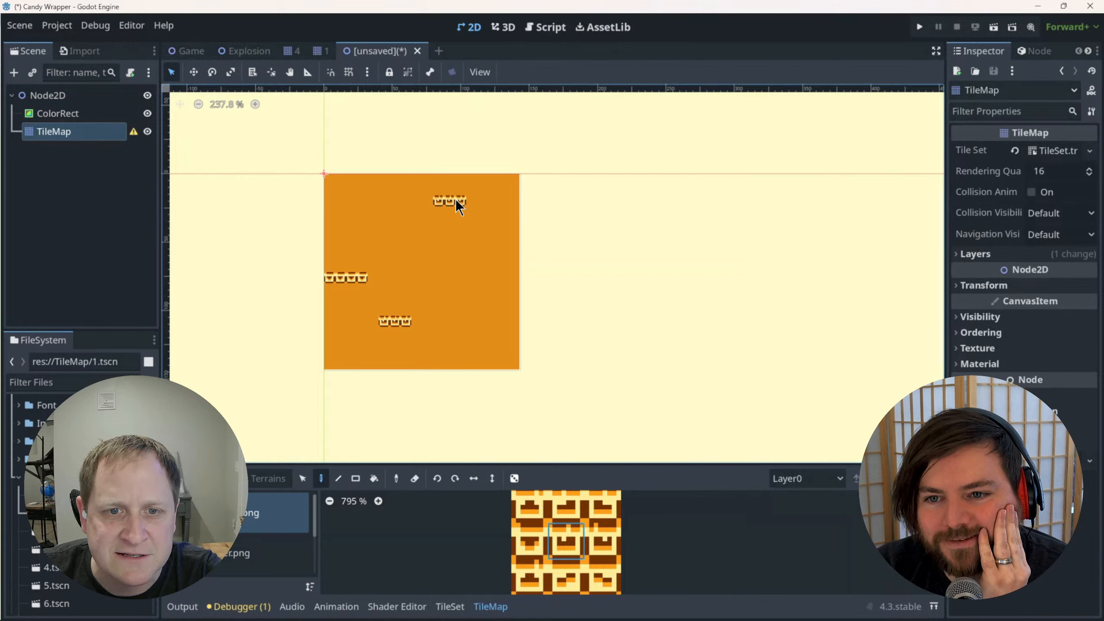
# Place Goober tiles from Goober.png on the platforms: two on the upper one, one on the lower one, and one on the left one.
pyautogui.scroll(-1, 243, 549)
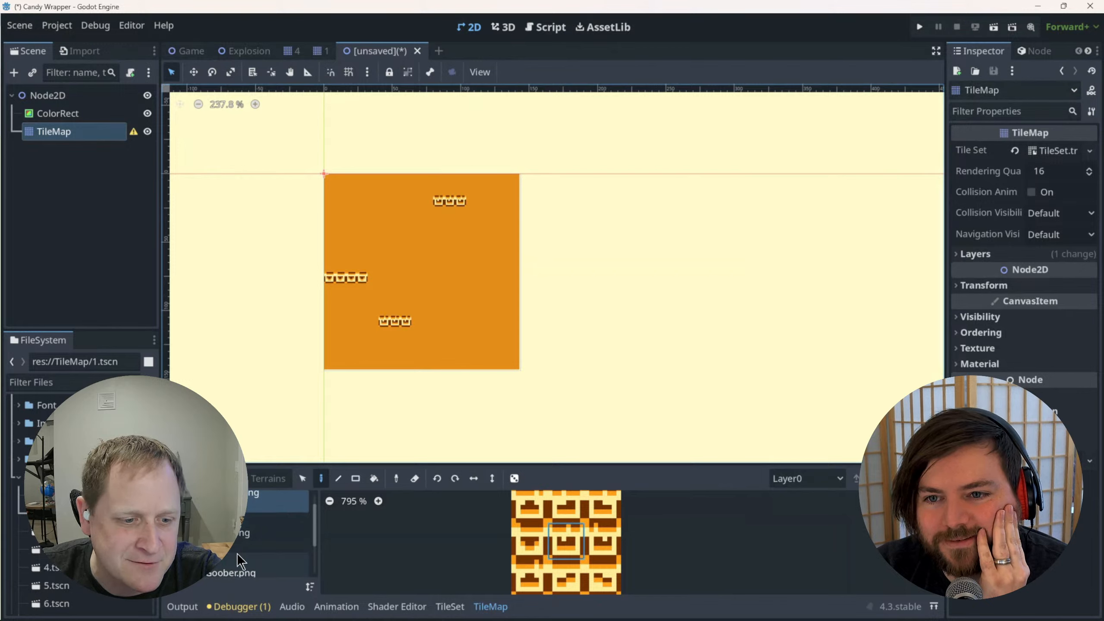
pyautogui.click(249, 565)
pyautogui.click(543, 538)
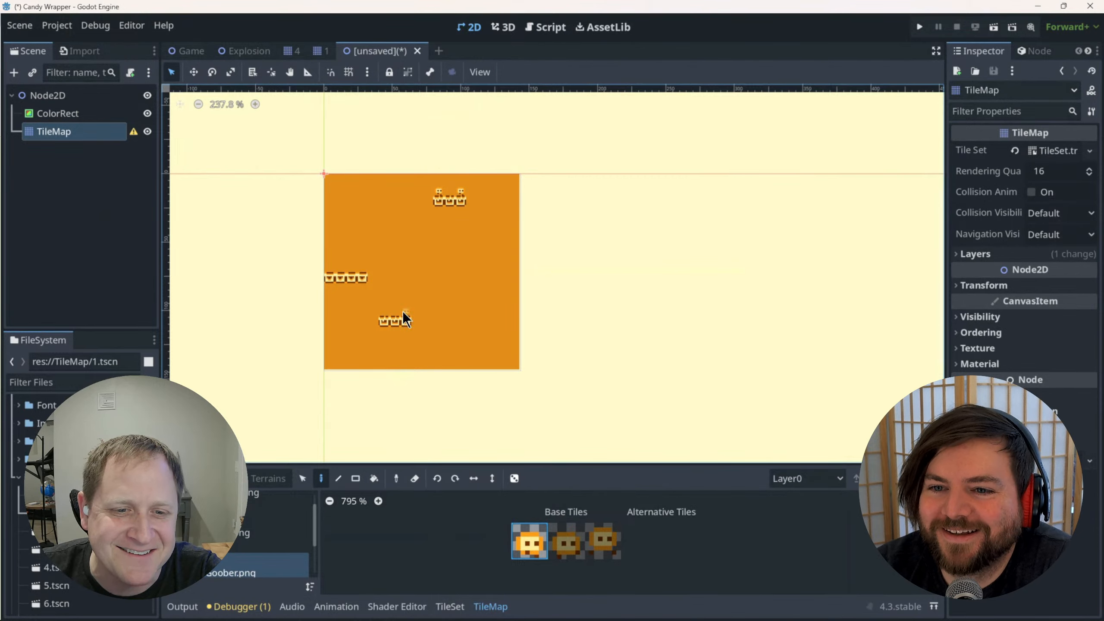
pyautogui.click(405, 311)
pyautogui.click(351, 268)
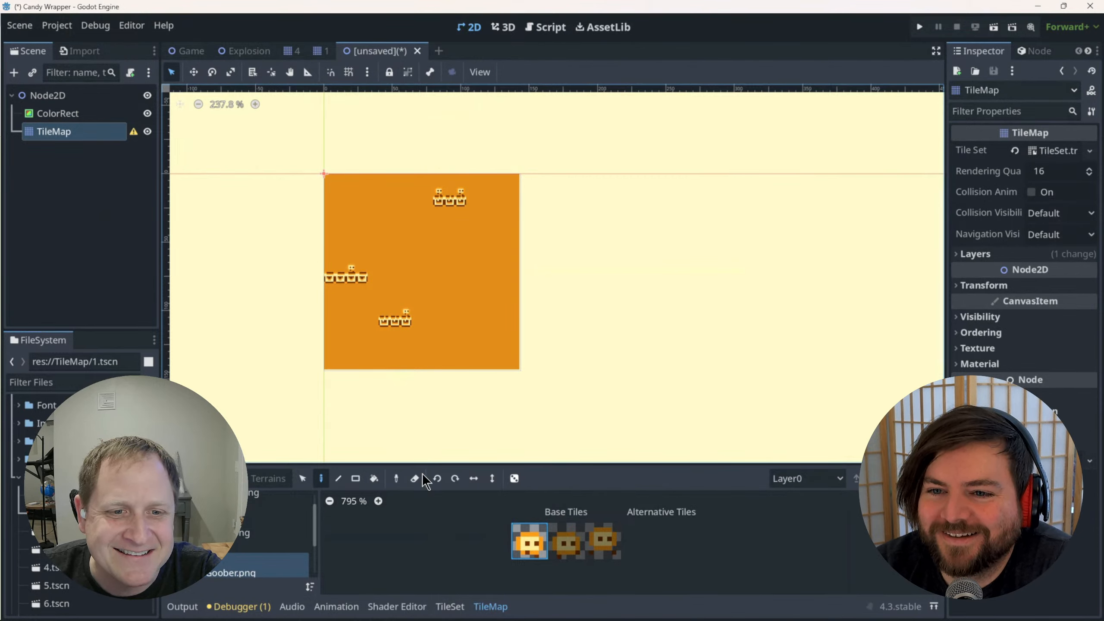
# Paint a five-tile platform at the orange rectangle's right edge and place a player character tile on it.
pyautogui.click(278, 502)
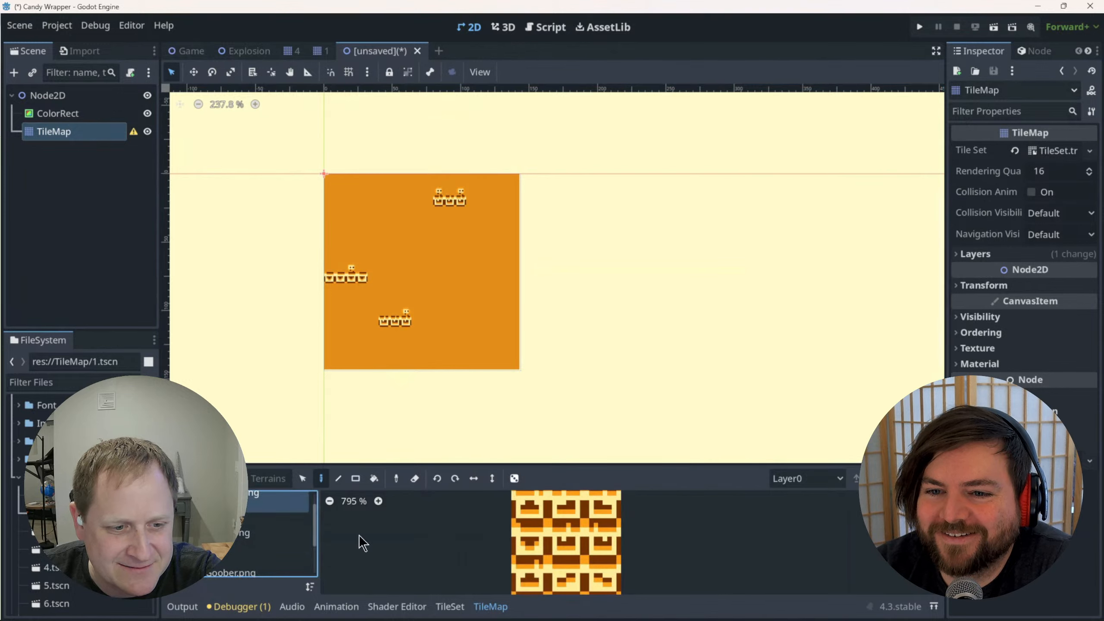
pyautogui.click(565, 541)
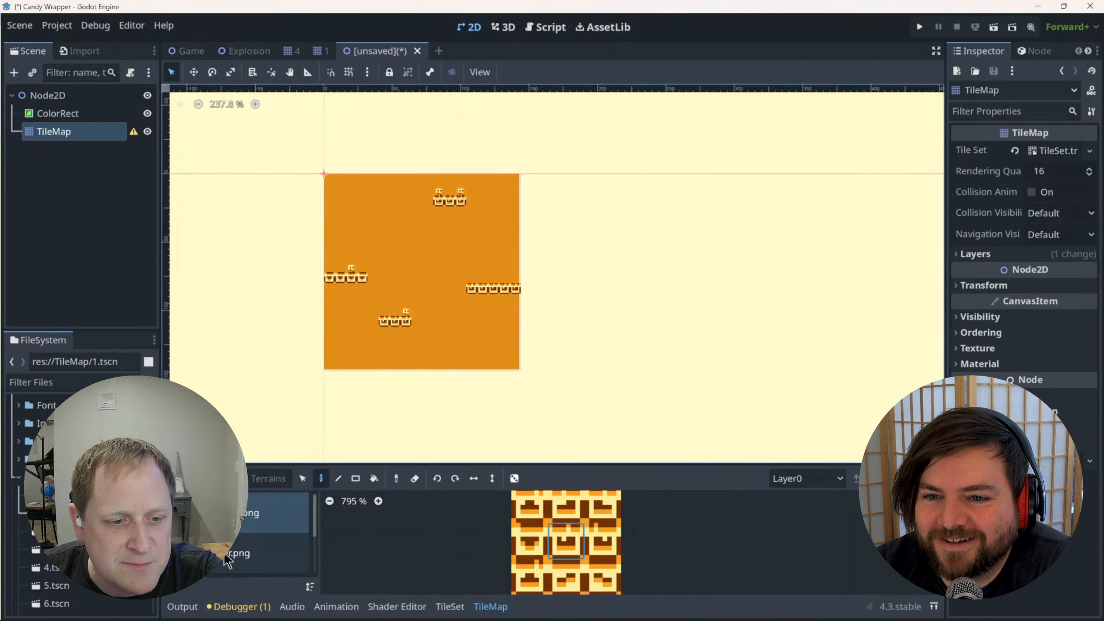
pyautogui.click(239, 535)
pyautogui.click(456, 541)
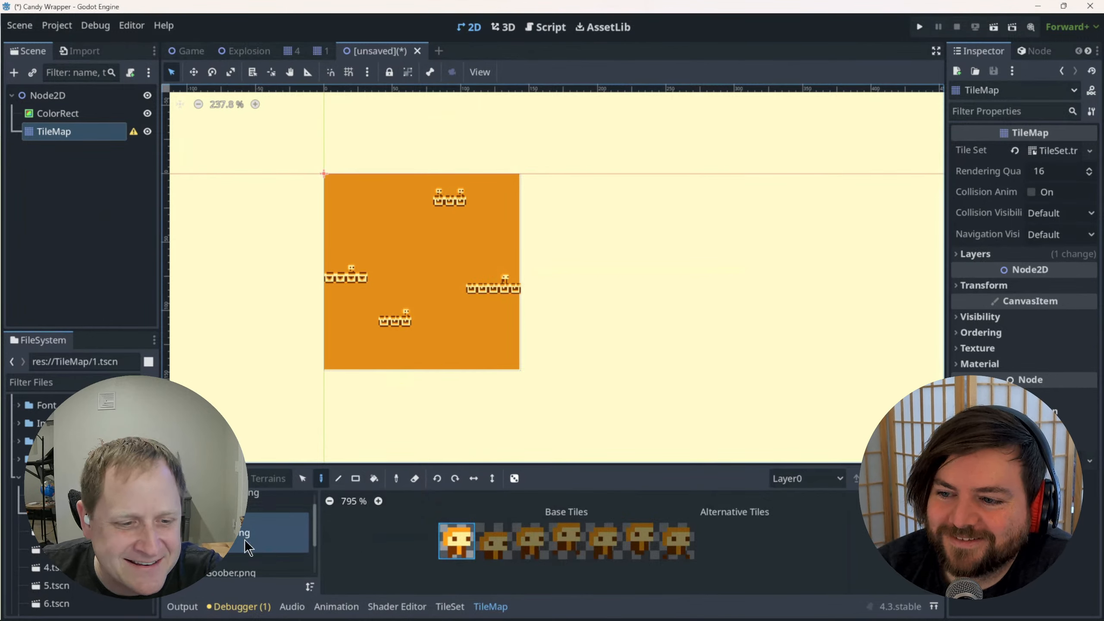
# Paint a three-by-three block of wall tiles from Tilemap.png above the lower platform, and erase the stray tile beside it.
pyautogui.click(278, 500)
pyautogui.click(538, 518)
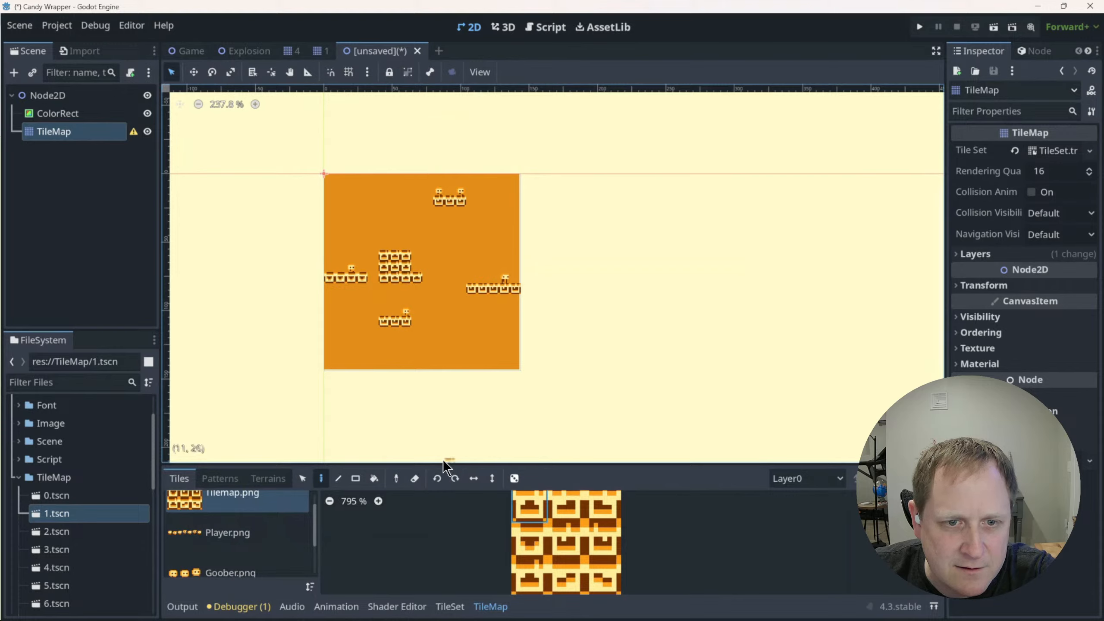
pyautogui.click(414, 478)
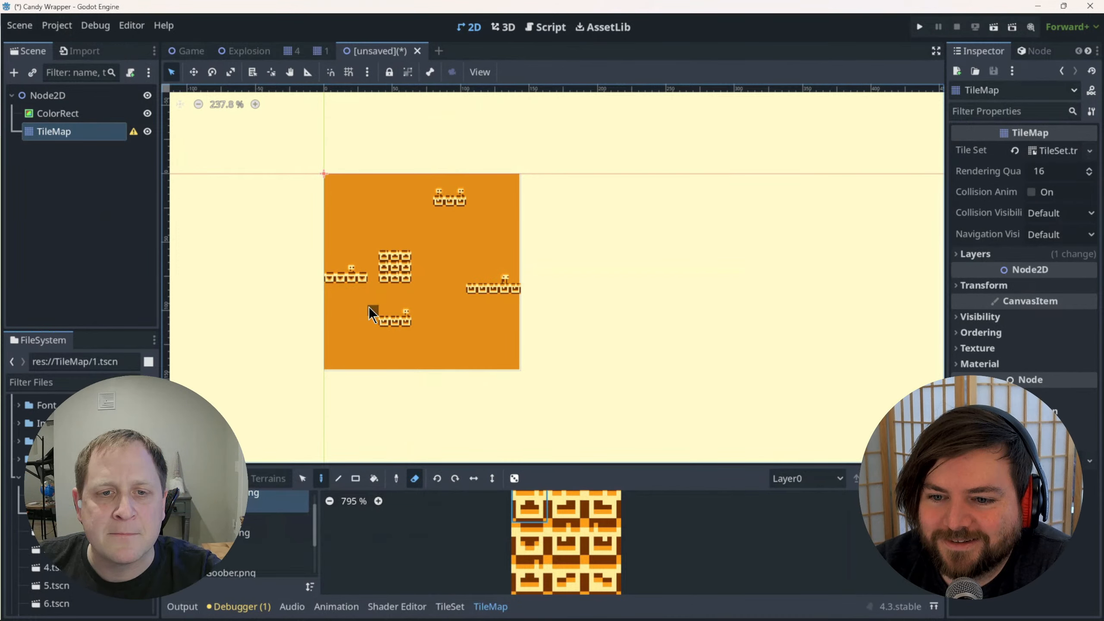
pyautogui.click(76, 103)
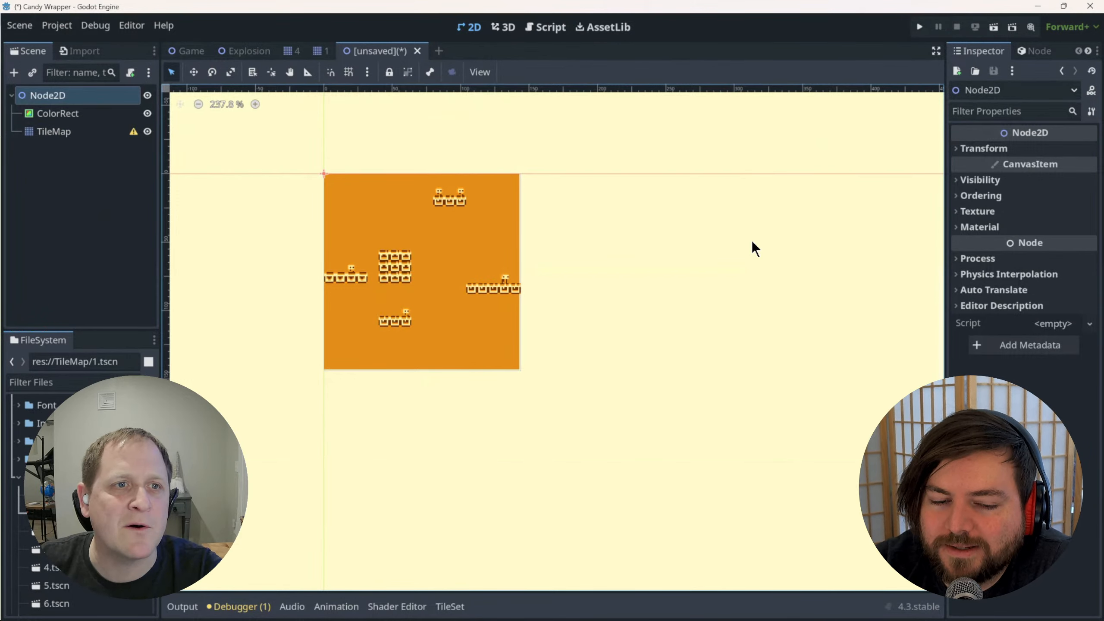
# Switch to the Game scene and inspect the Win and Lose sound players under its Audio node.
pyautogui.click(191, 53)
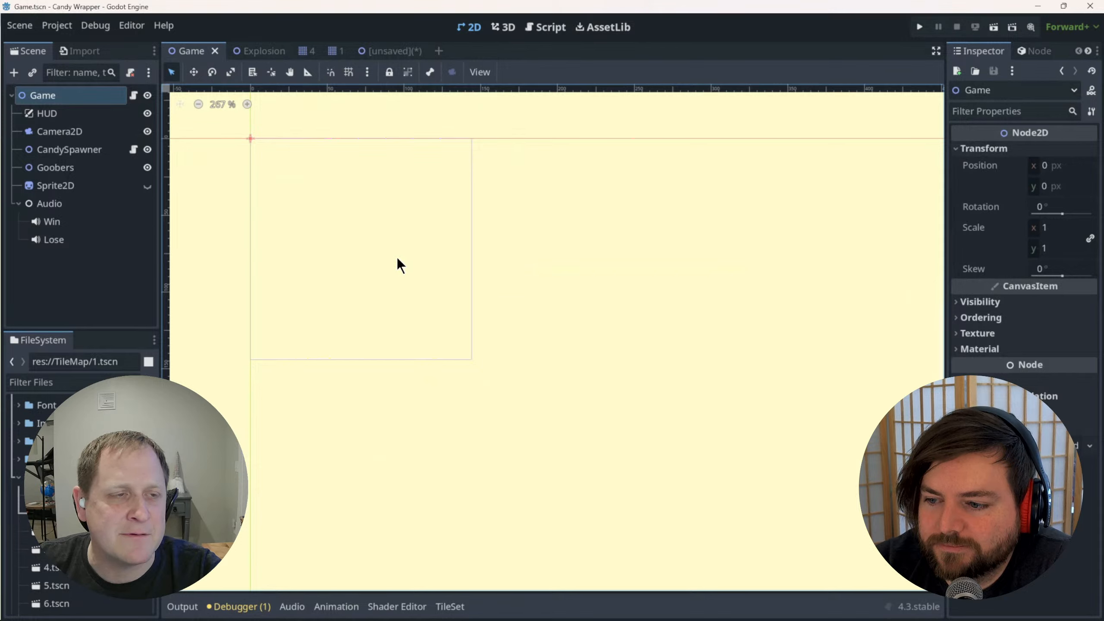
pyautogui.click(56, 211)
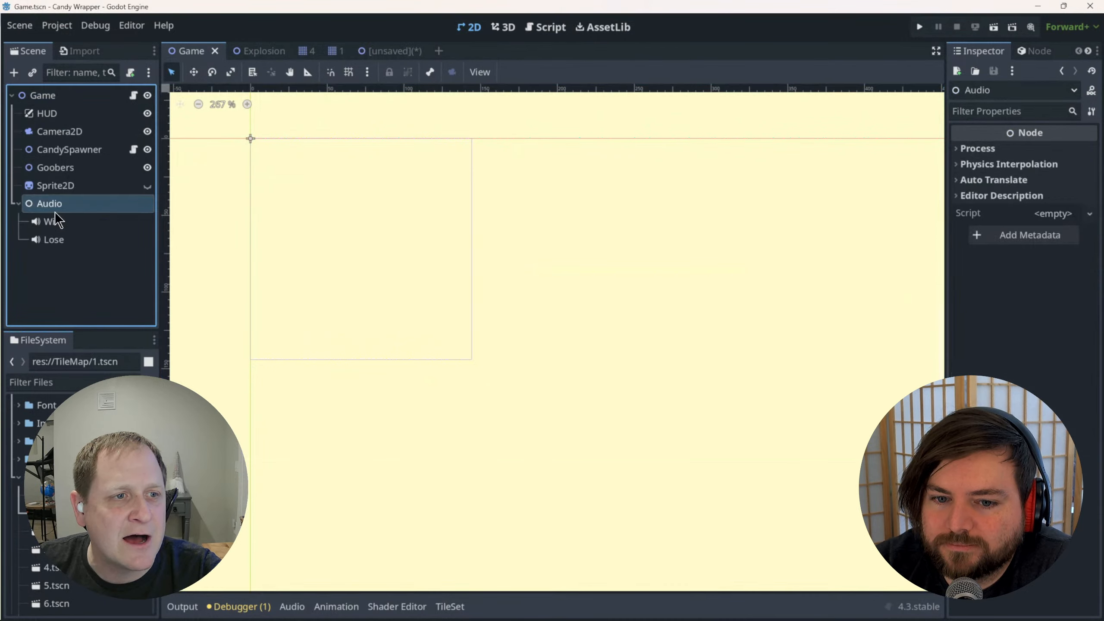
pyautogui.click(59, 222)
pyautogui.click(60, 239)
pyautogui.click(65, 224)
pyautogui.click(67, 237)
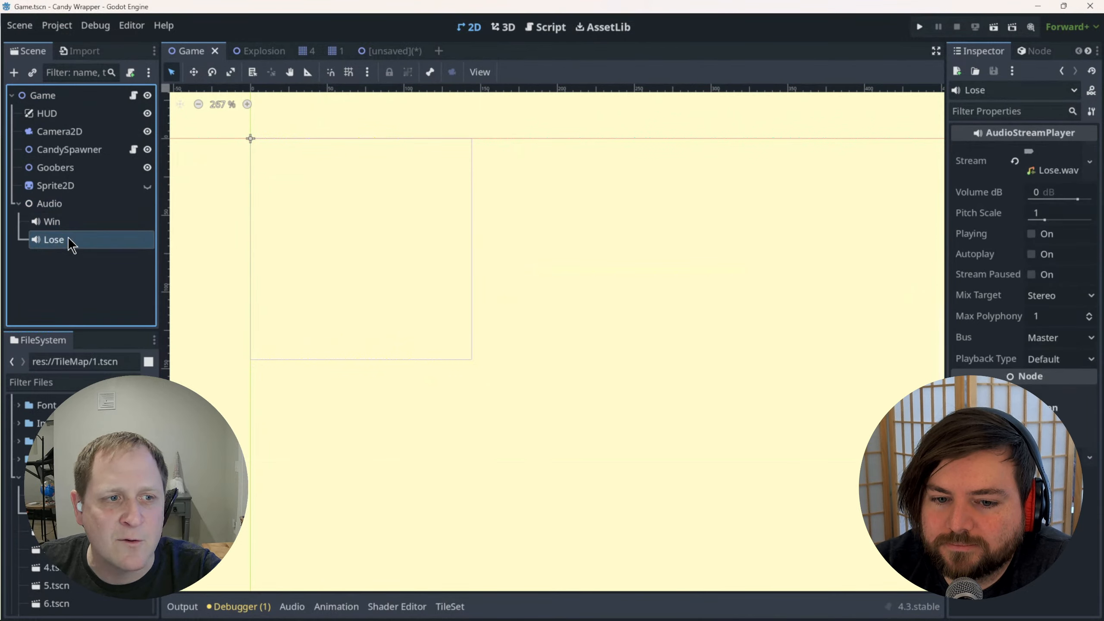
pyautogui.click(76, 223)
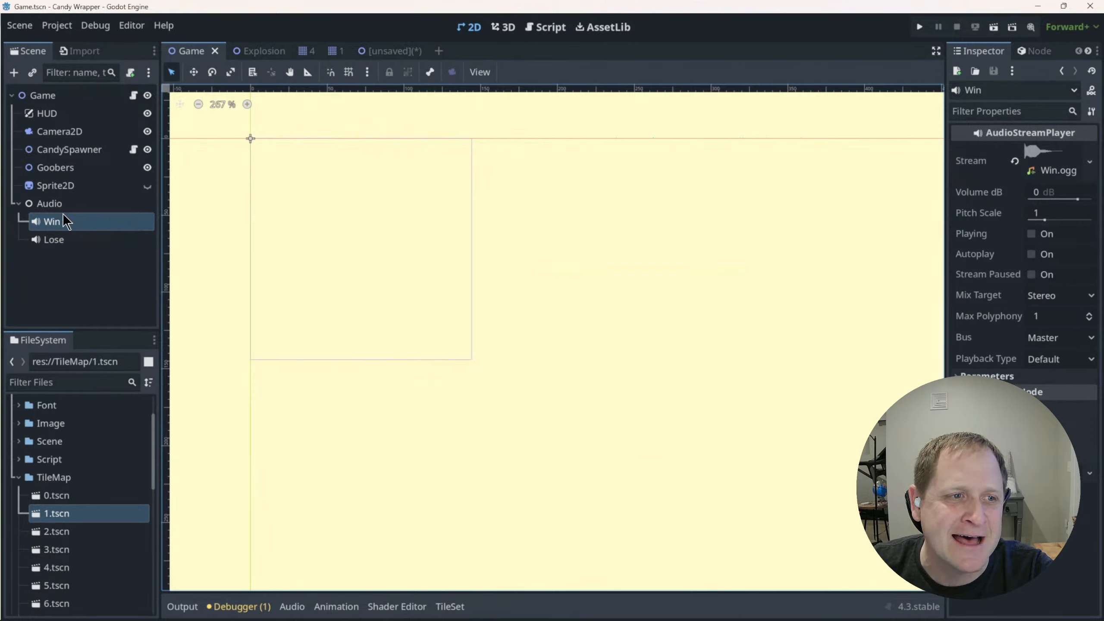
# Expand the project's Audio folder and select the soundtrack file OST.mp3.
pyautogui.click(70, 383)
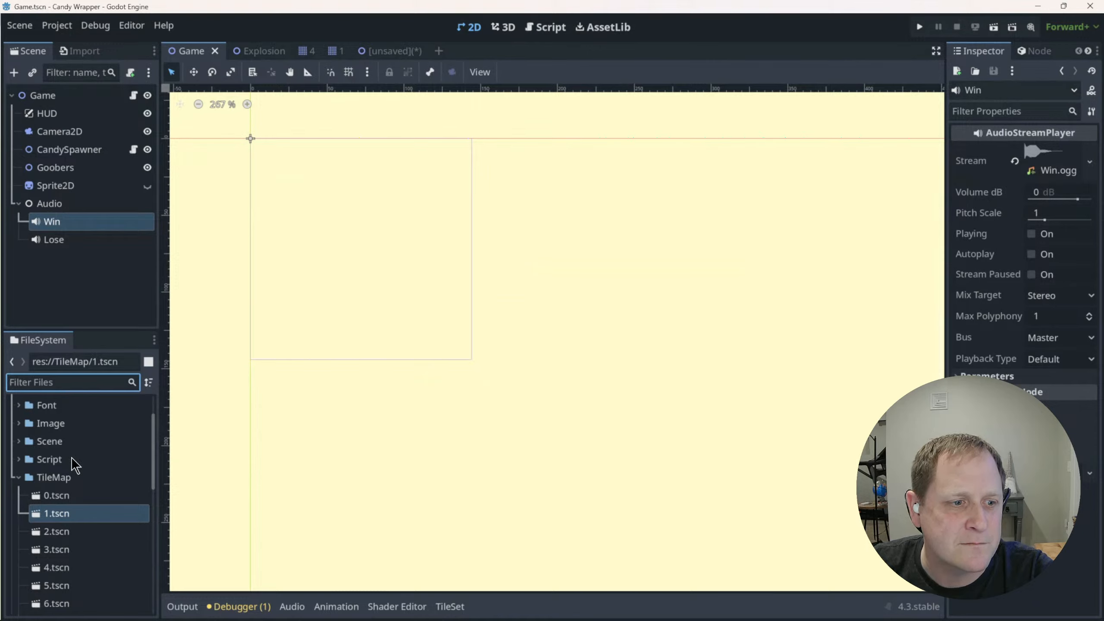
pyautogui.scroll(3, 71, 457)
pyautogui.doubleClick(67, 440)
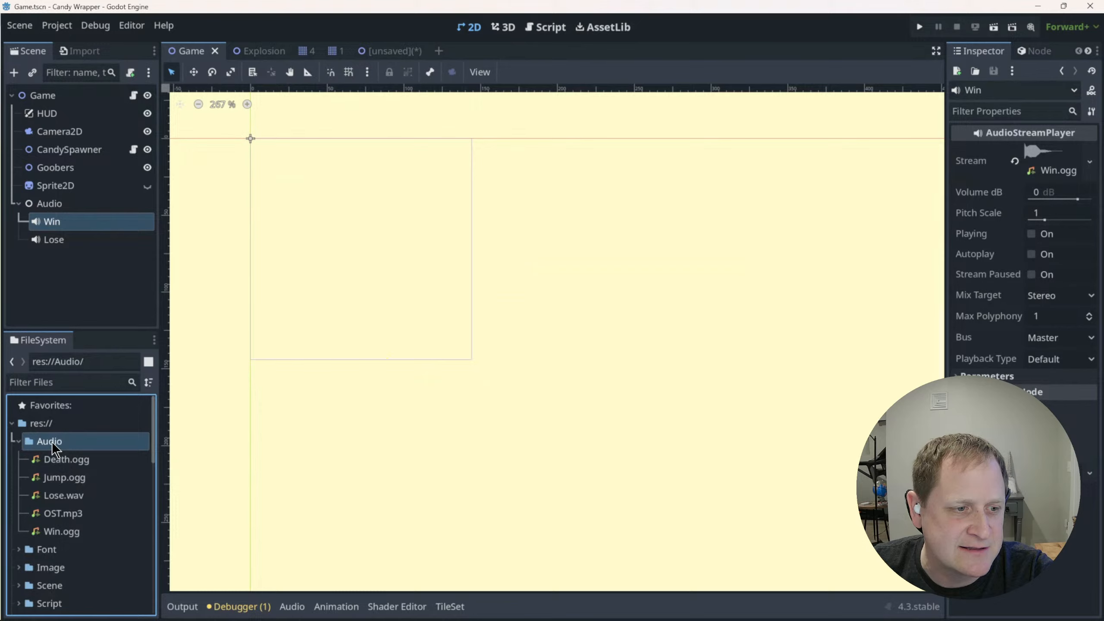
pyautogui.click(66, 513)
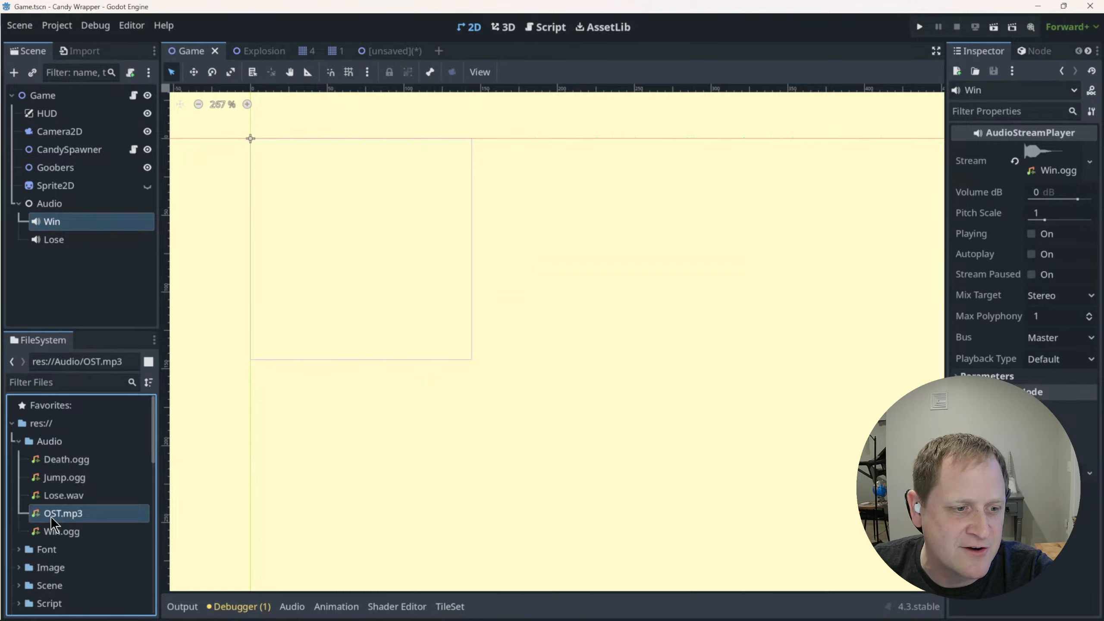
pyautogui.moveTo(62, 516)
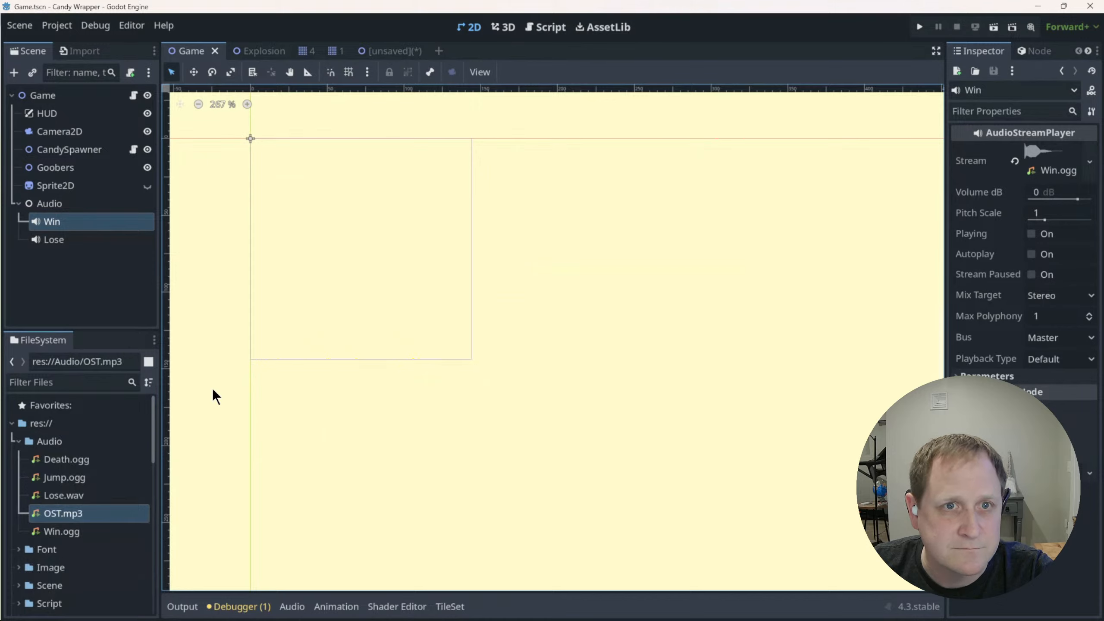
# Search the project's scripts for OST.mp3 and open the matching line in Global.gd.
pyautogui.click(361, 286)
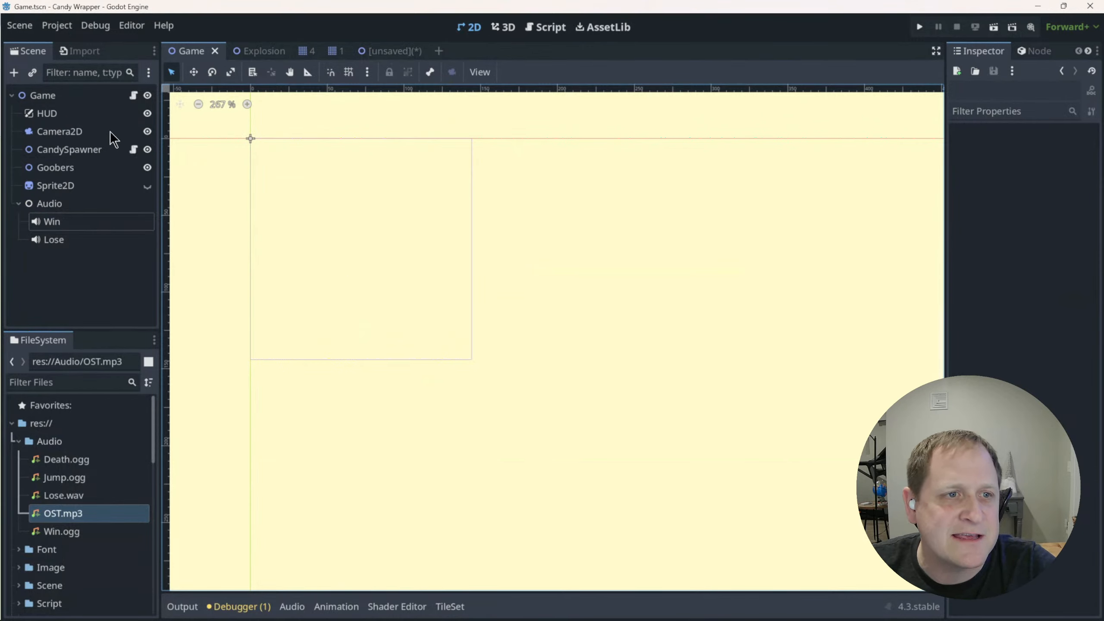
pyautogui.click(132, 95)
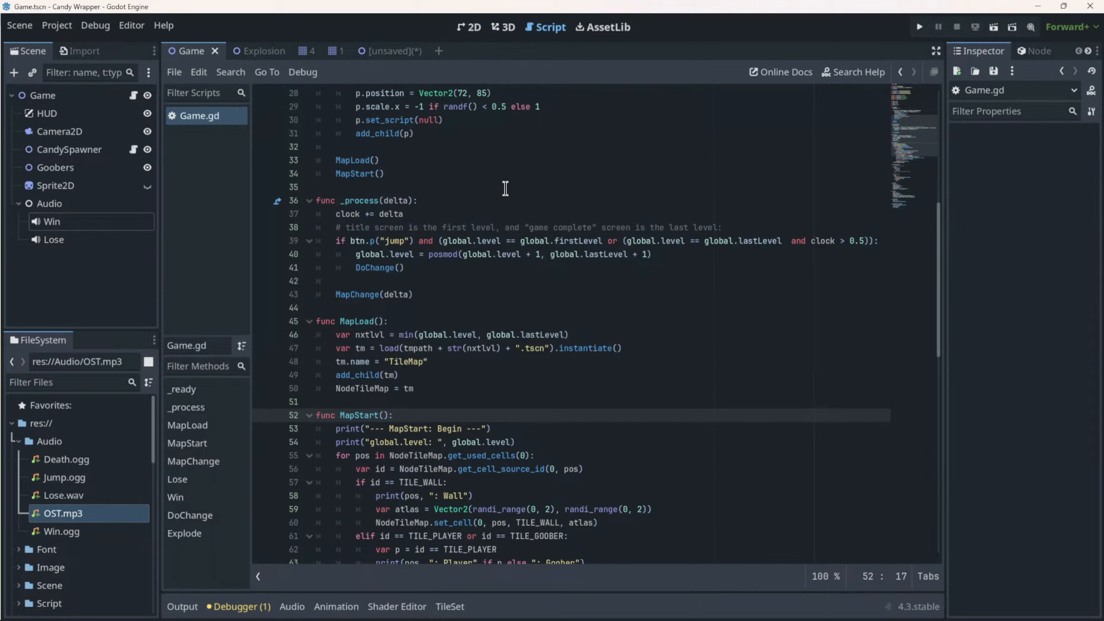
pyautogui.hotkey('ctrl', 'shift', 'f')
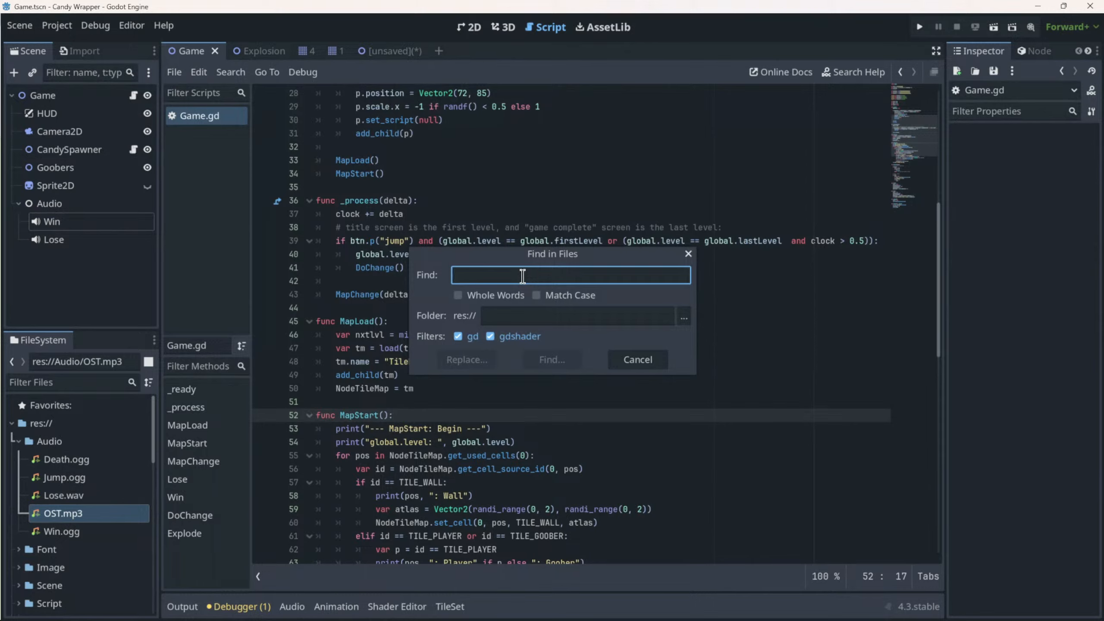
pyautogui.write('OST')
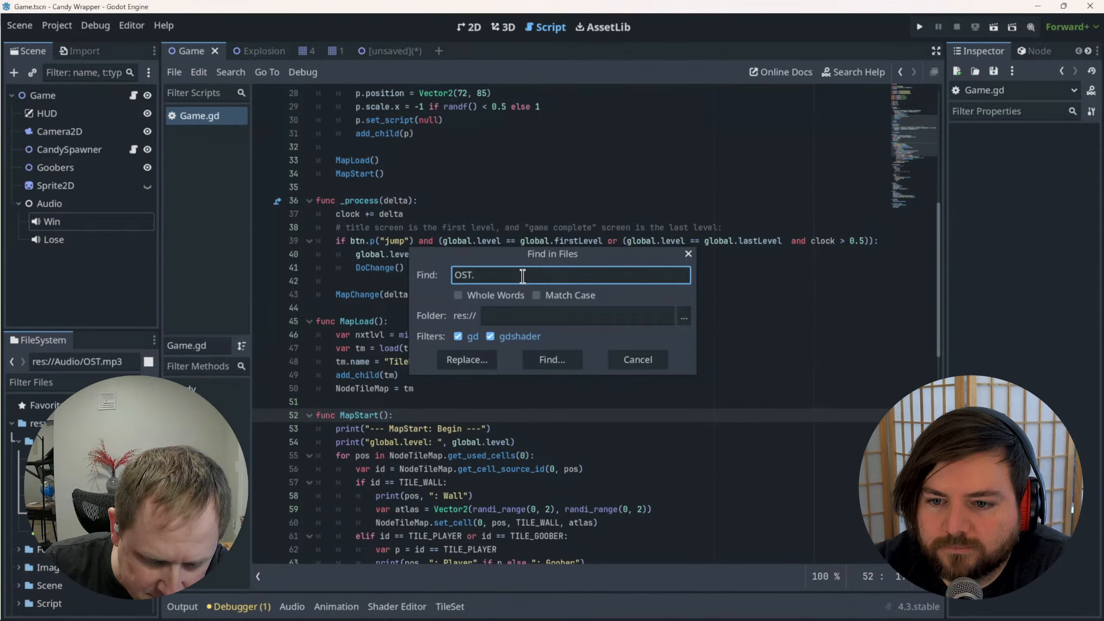
pyautogui.write('.mp3')
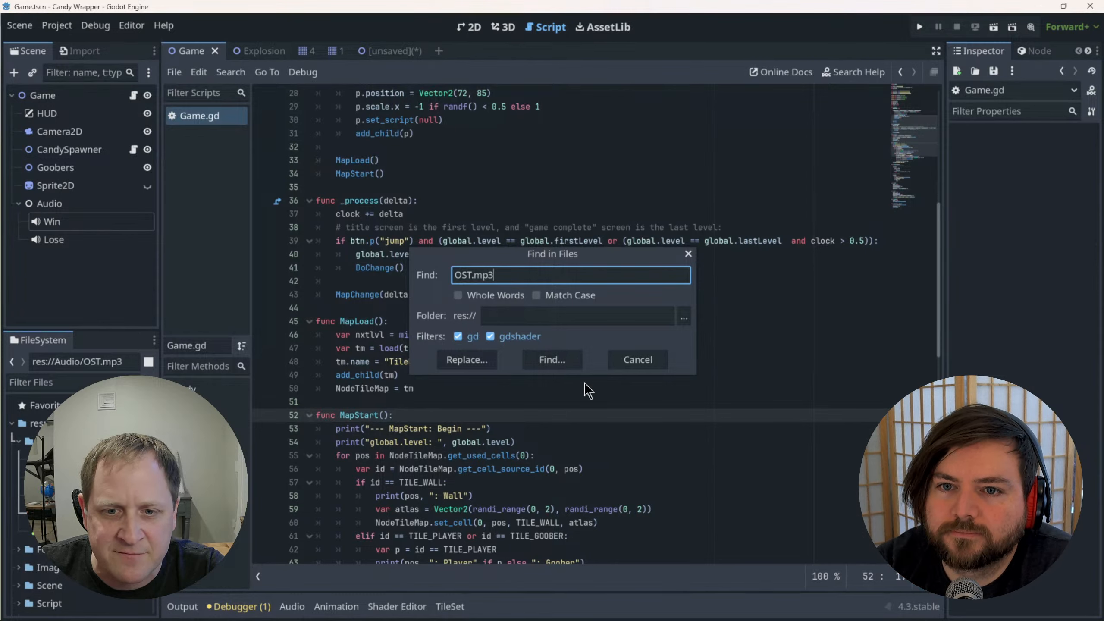
pyautogui.click(561, 357)
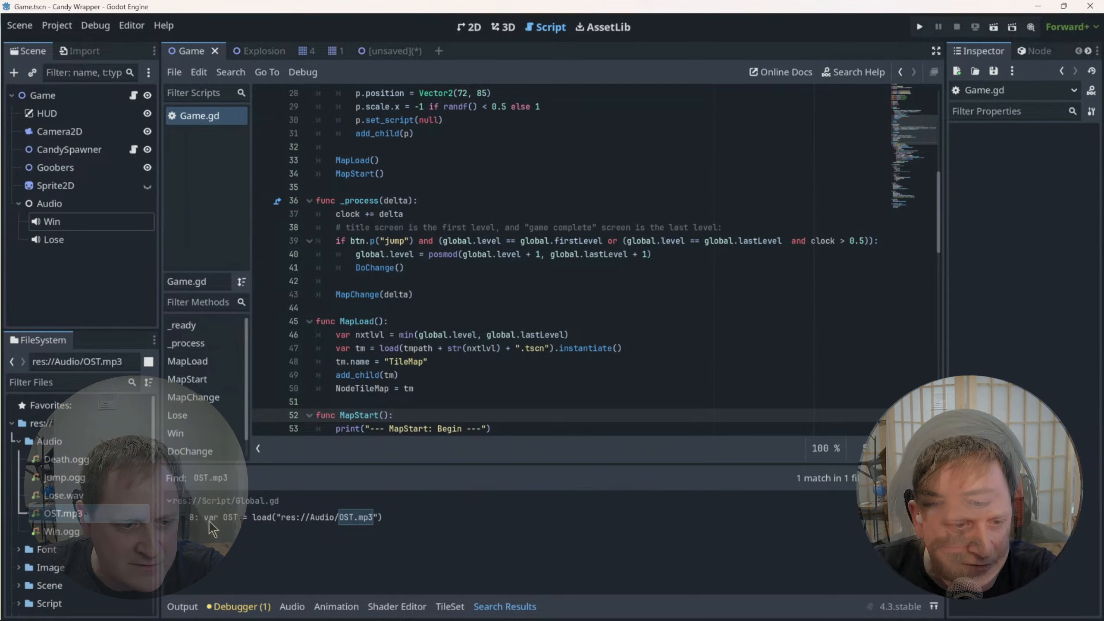
pyautogui.click(250, 516)
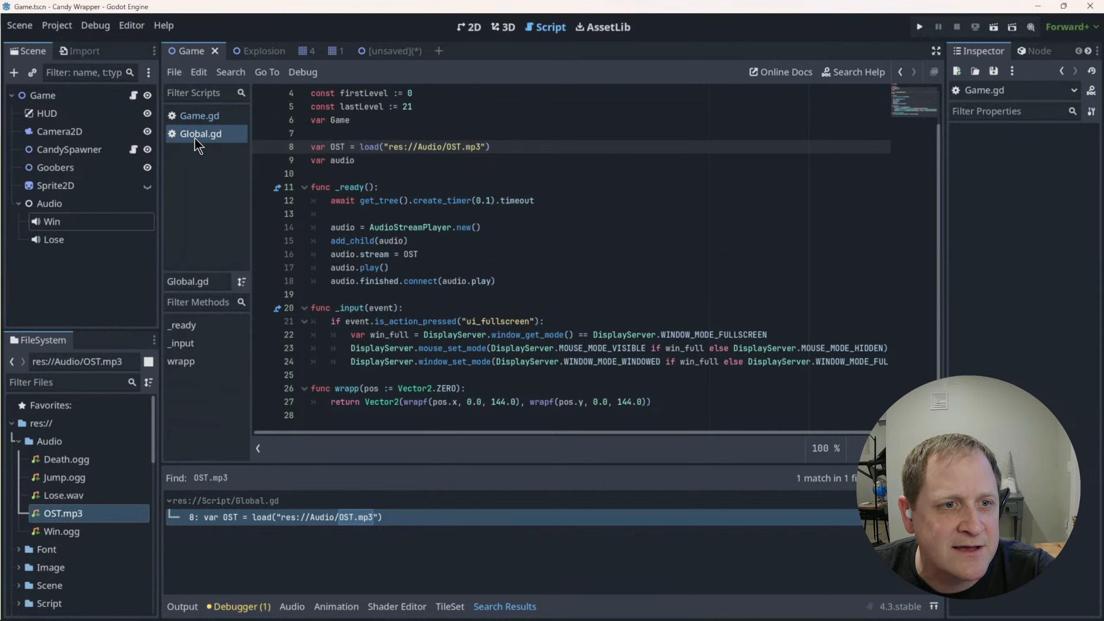
# Examine in Global.gd how OST.mp3 is loaded and how the _ready function creates, plays and loops the audio player.
pyautogui.scroll(1, 441, 288)
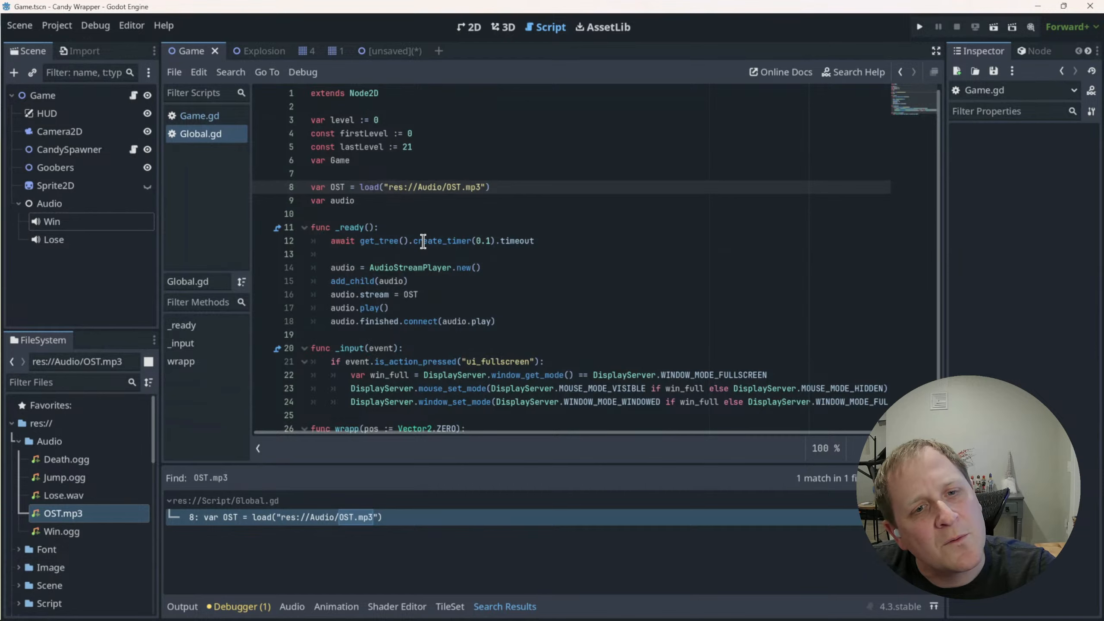
pyautogui.scroll(-1, 423, 241)
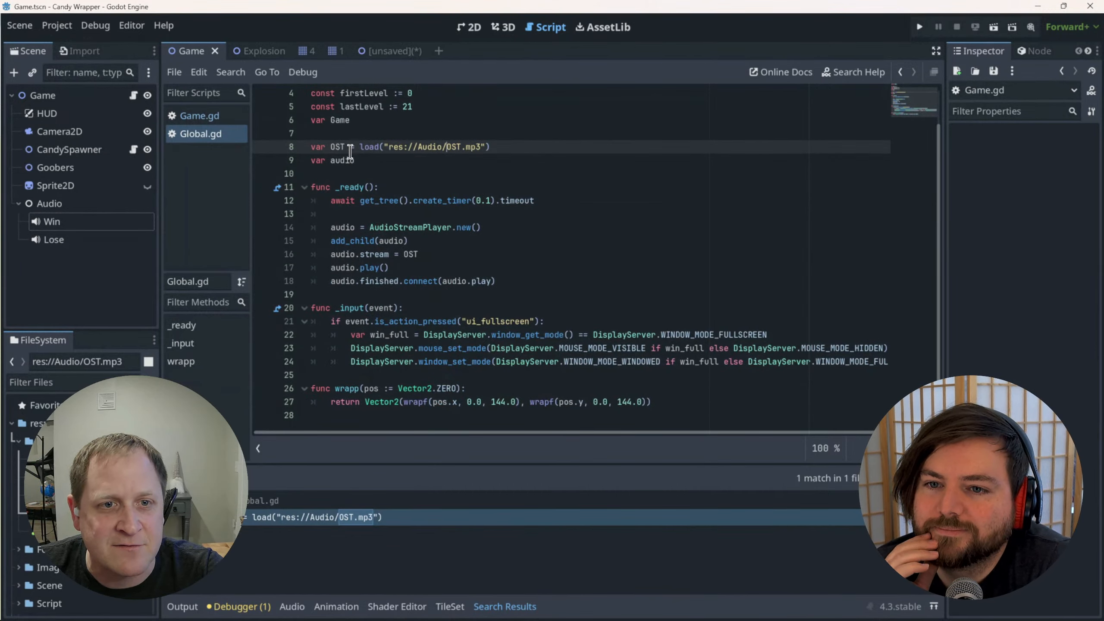
pyautogui.moveTo(363, 146); pyautogui.dragTo(497, 151)
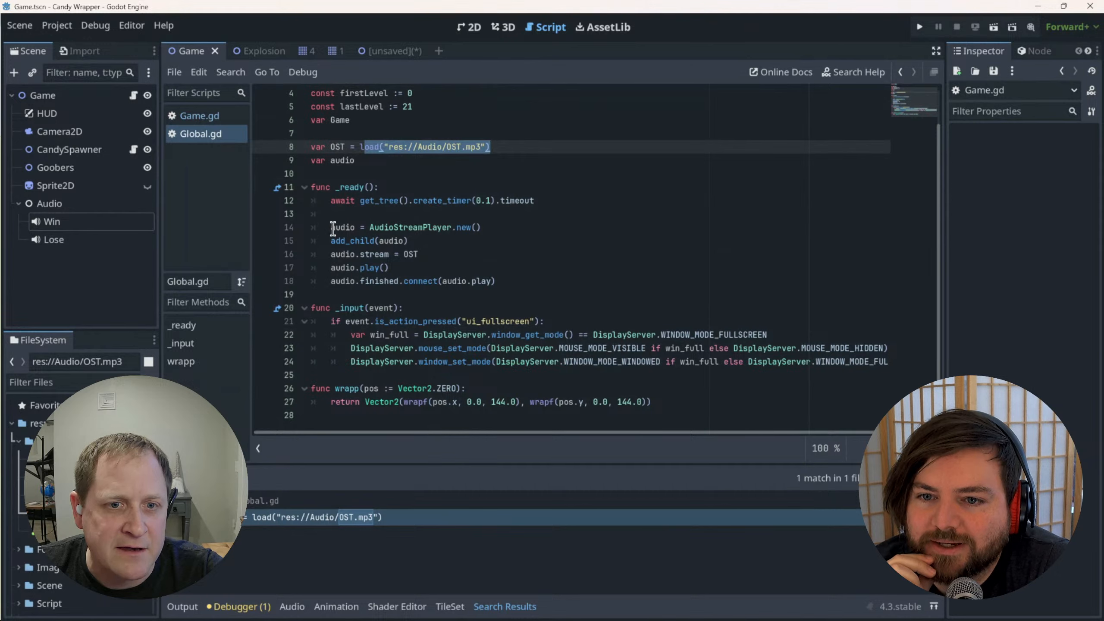
pyautogui.moveTo(331, 227); pyautogui.dragTo(542, 282)
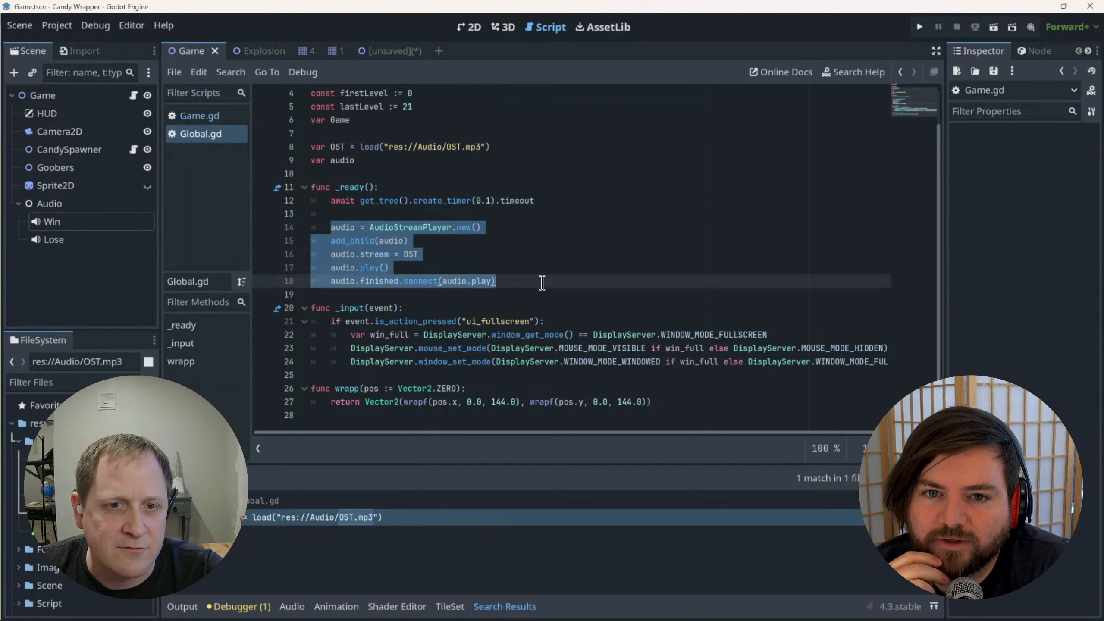
pyautogui.click(542, 283)
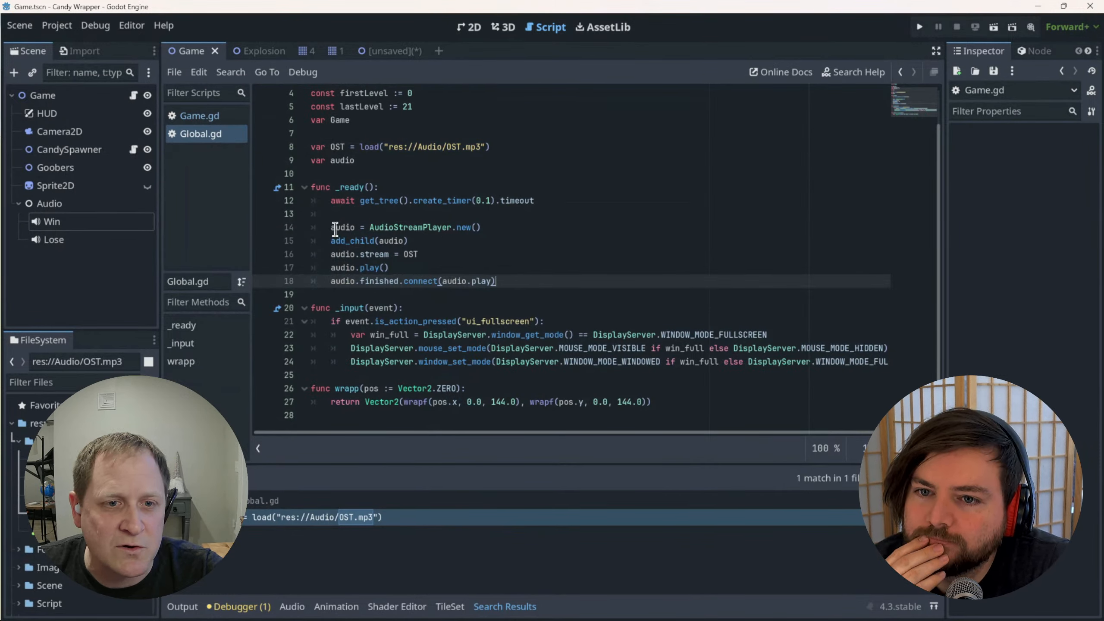
pyautogui.moveTo(370, 227); pyautogui.dragTo(486, 225)
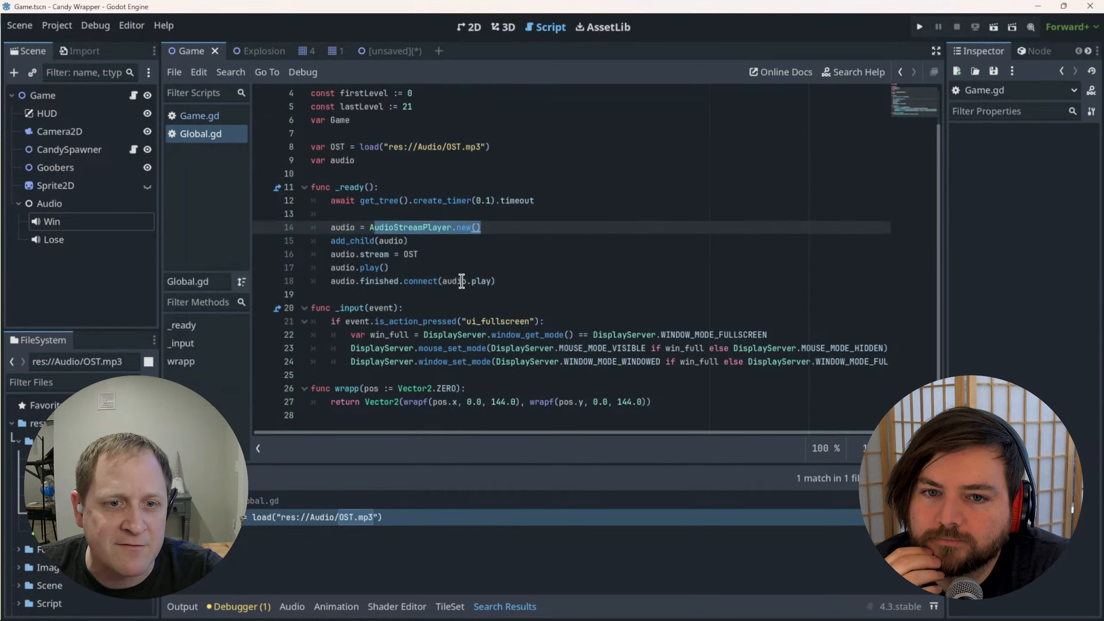
pyautogui.click(334, 254)
pyautogui.moveTo(334, 255); pyautogui.dragTo(507, 280)
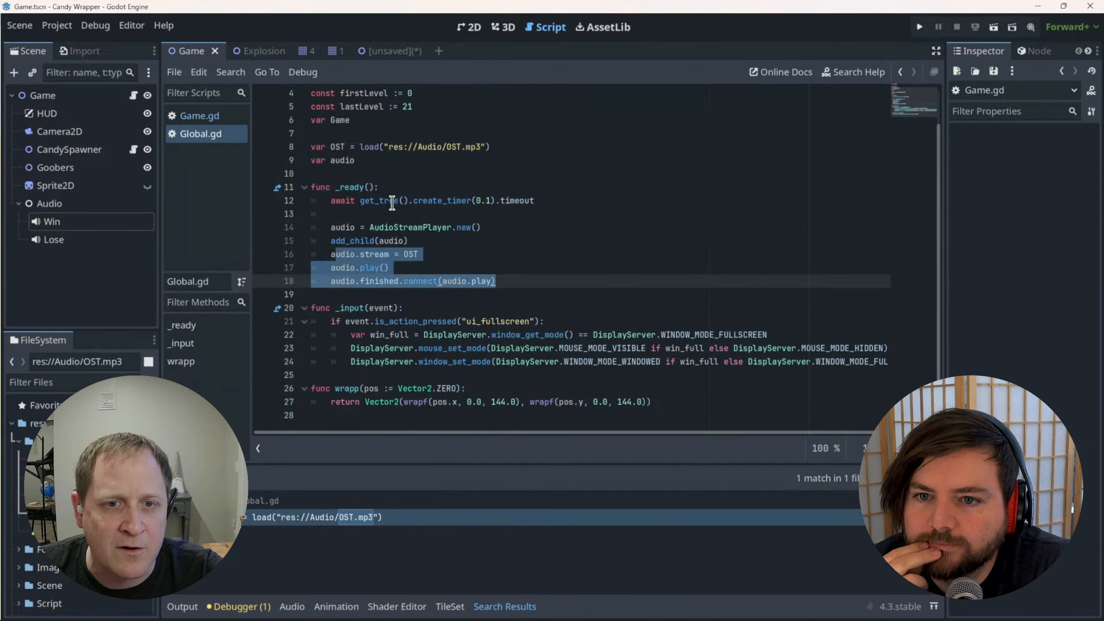
pyautogui.click(404, 254)
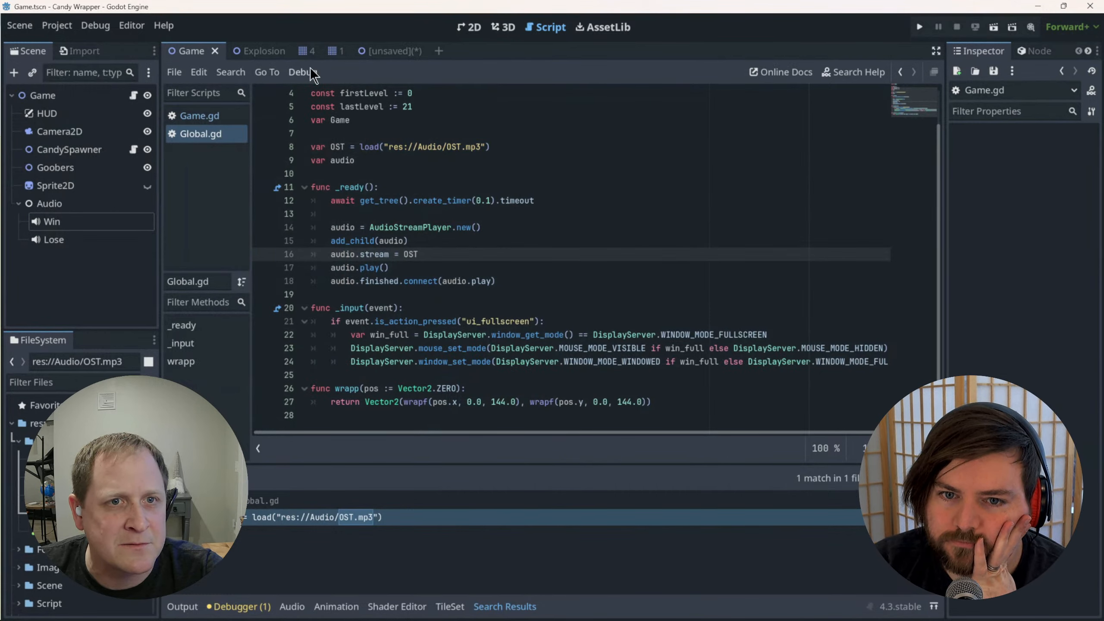
# Leave the script for the 2D view, check the Game root node, and return to the unsaved level scene.
pyautogui.click(462, 30)
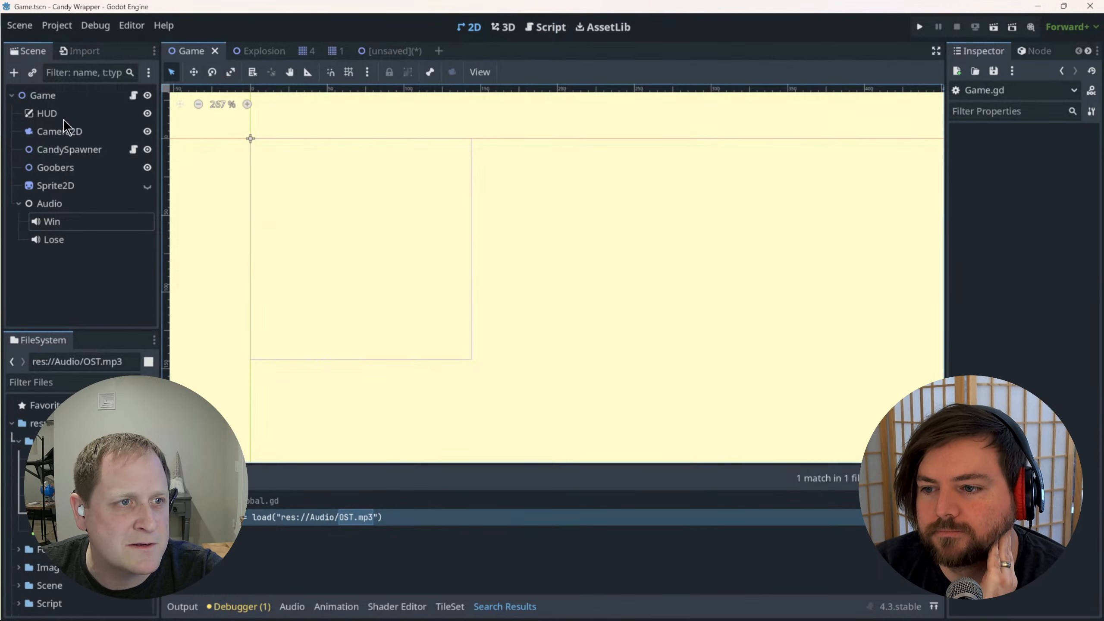
pyautogui.click(51, 95)
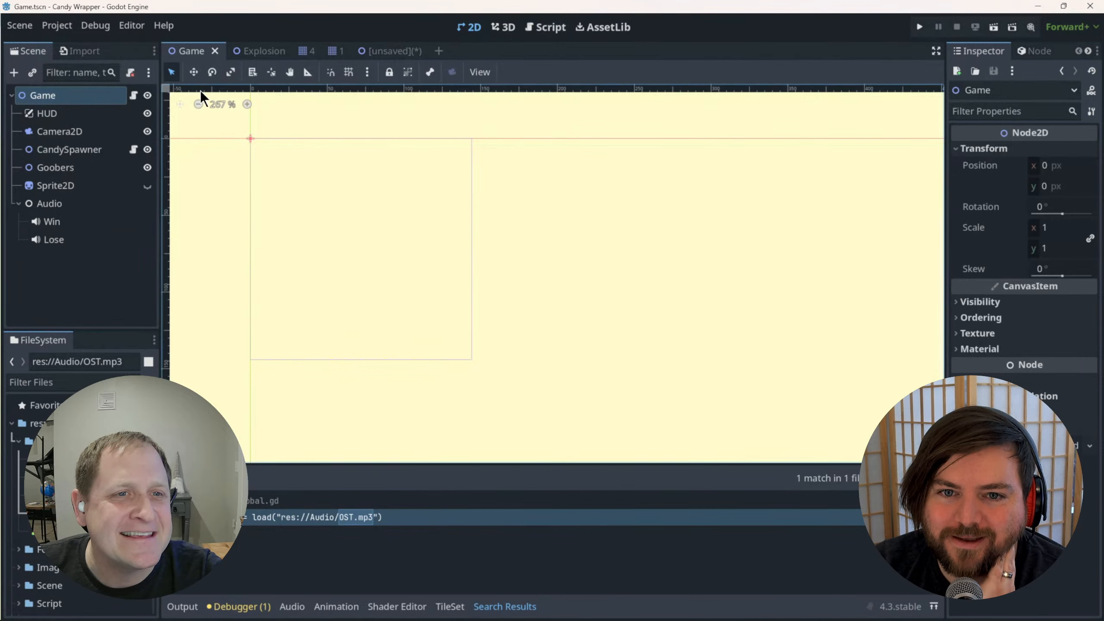
pyautogui.click(349, 50)
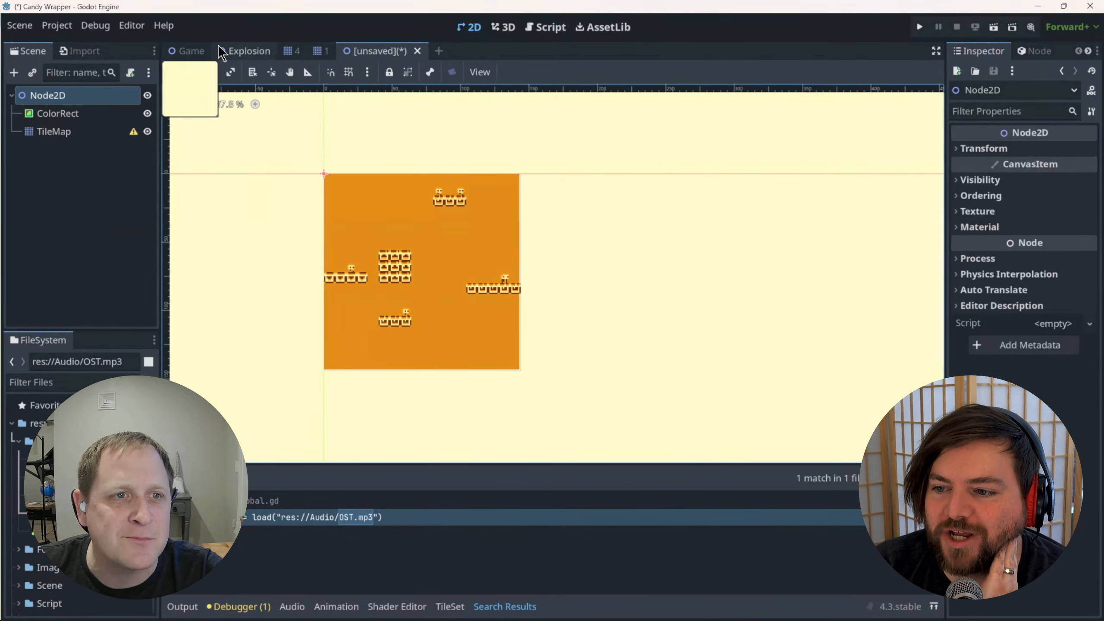
pyautogui.click(187, 50)
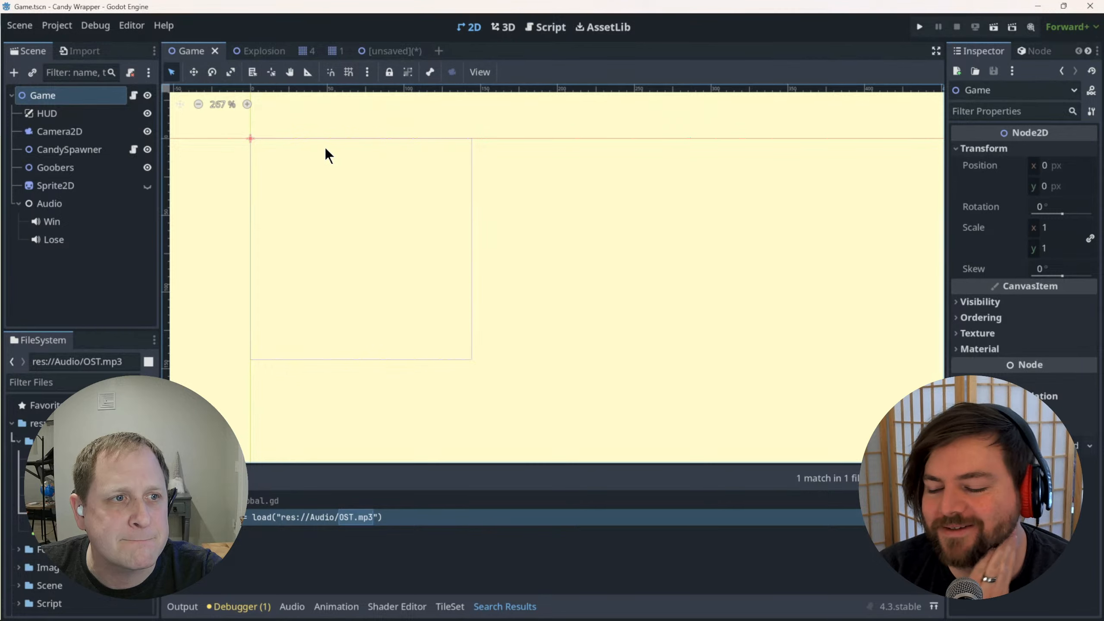
pyautogui.click(382, 51)
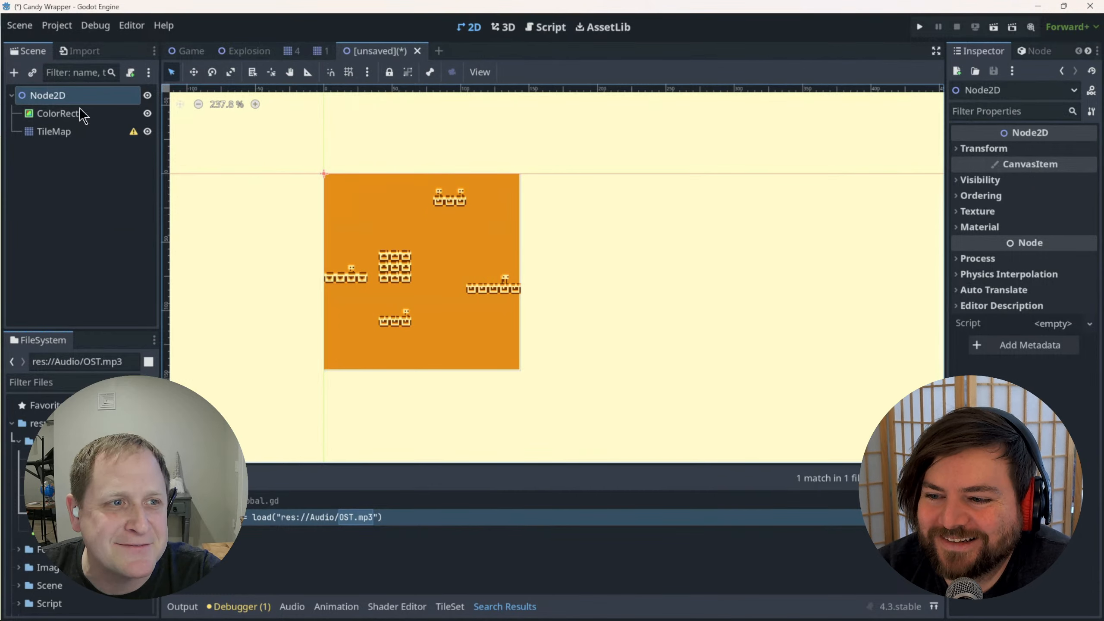
pyautogui.click(19, 25)
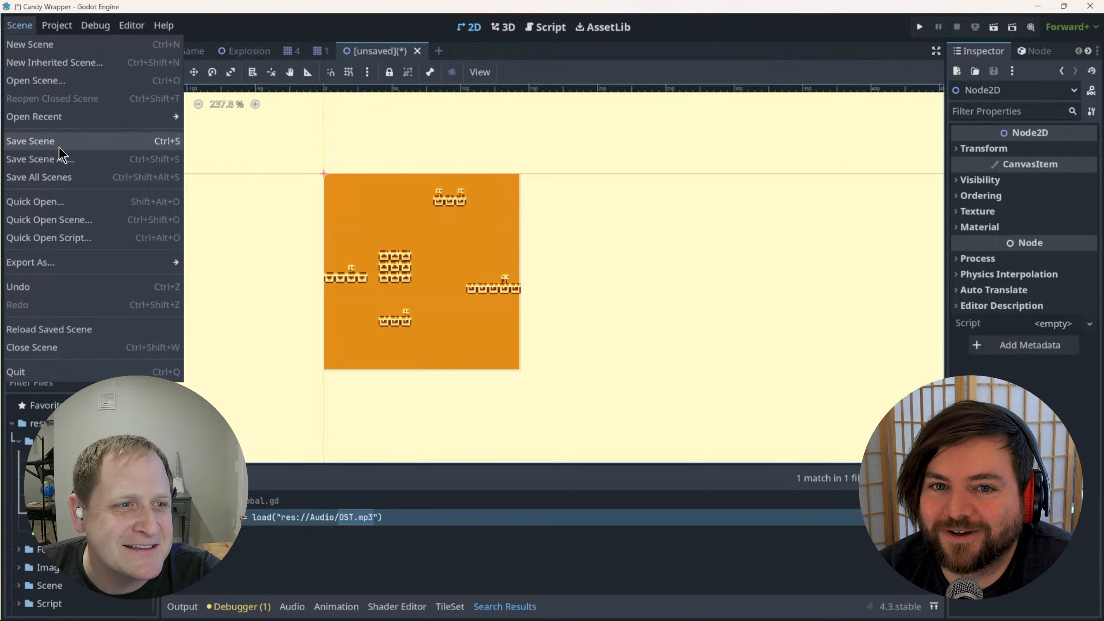
pyautogui.click(60, 158)
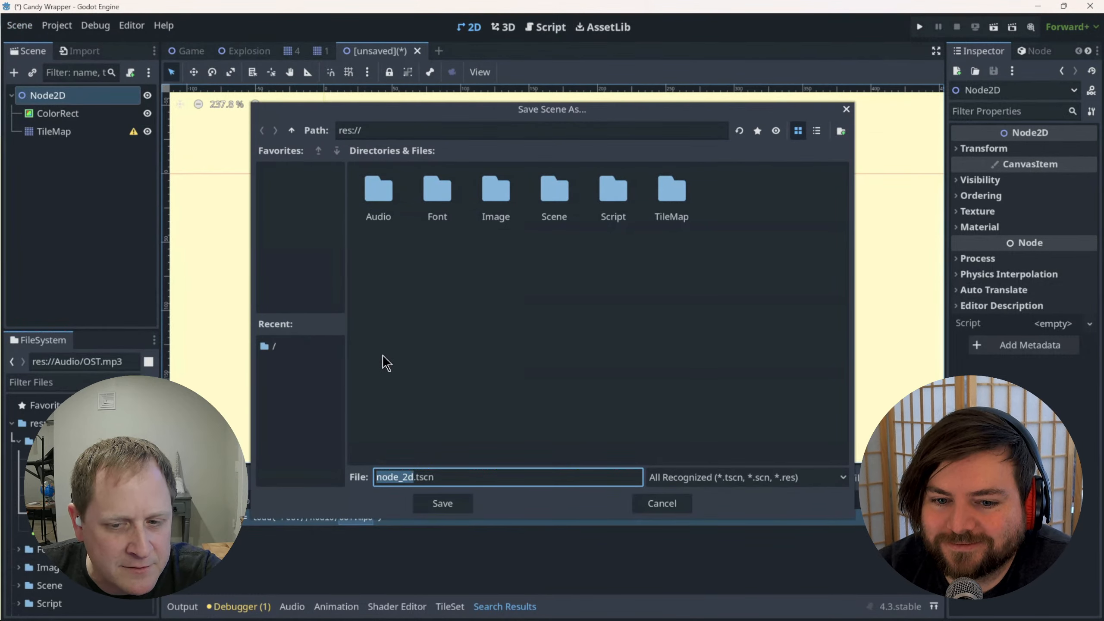
pyautogui.click(662, 503)
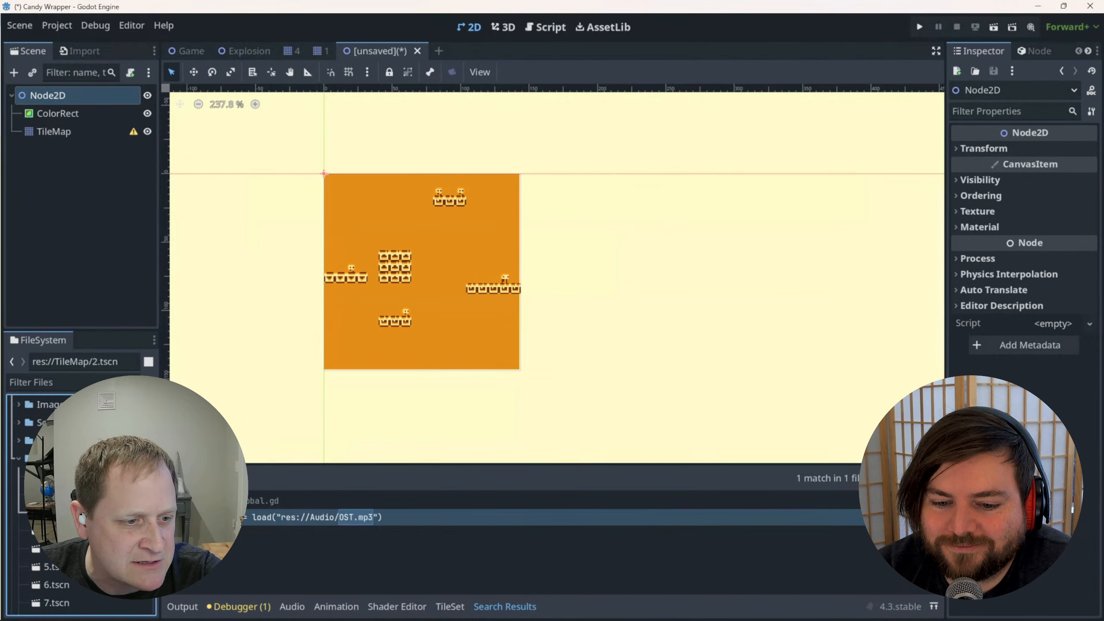
# Rename the scene file 2.tscn in the TileMap folder to 23.tscn.
pyautogui.rightClick(57, 512)
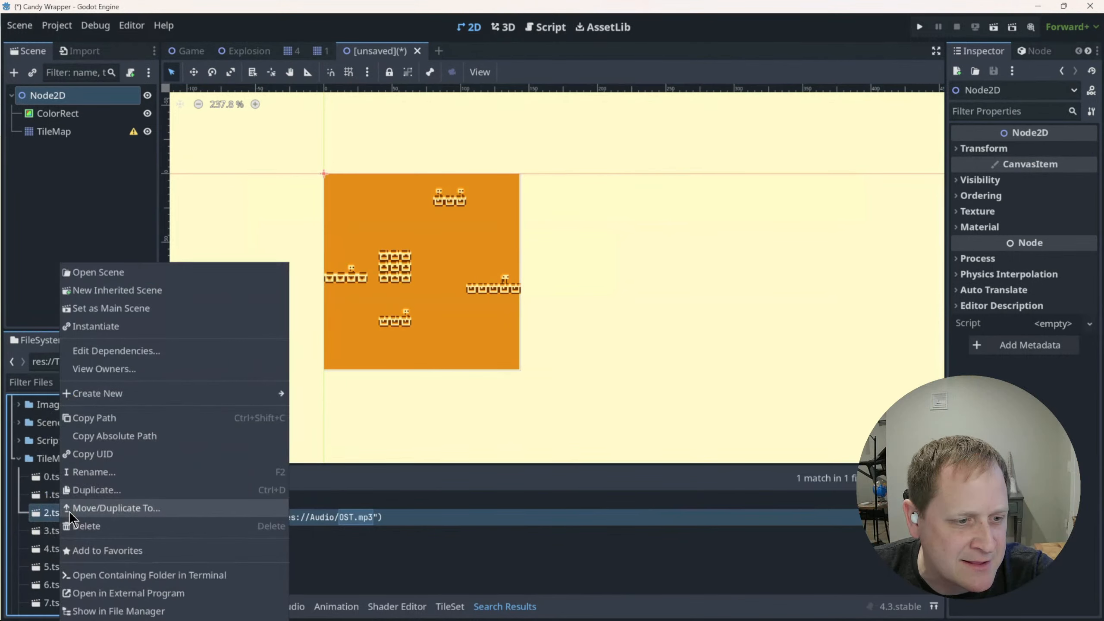
pyautogui.click(104, 469)
pyautogui.write('22')
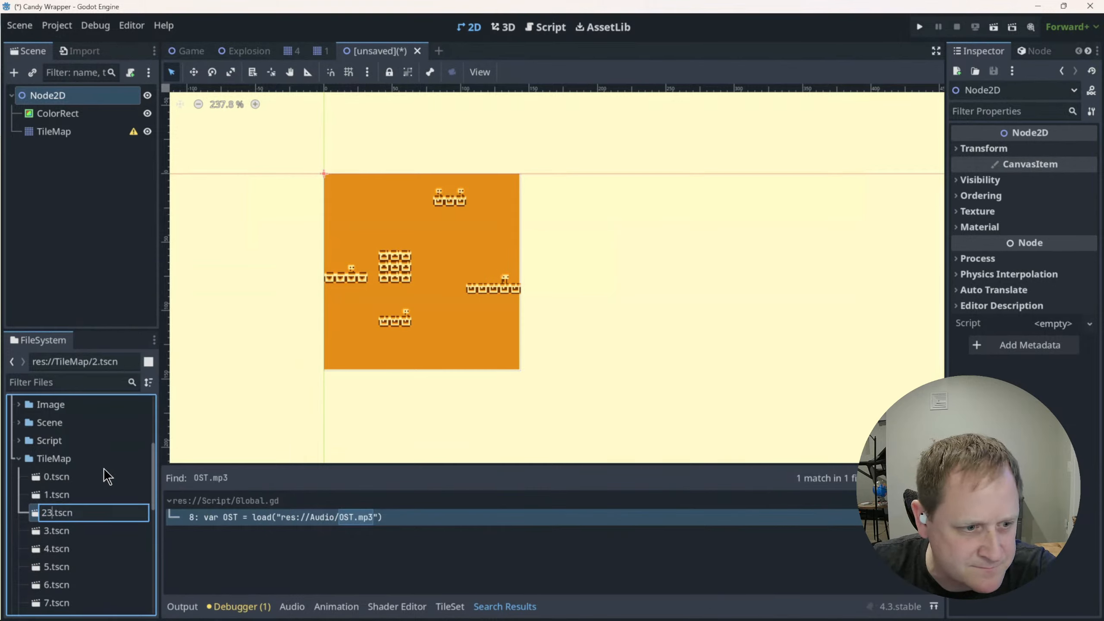
pyautogui.press('Return')
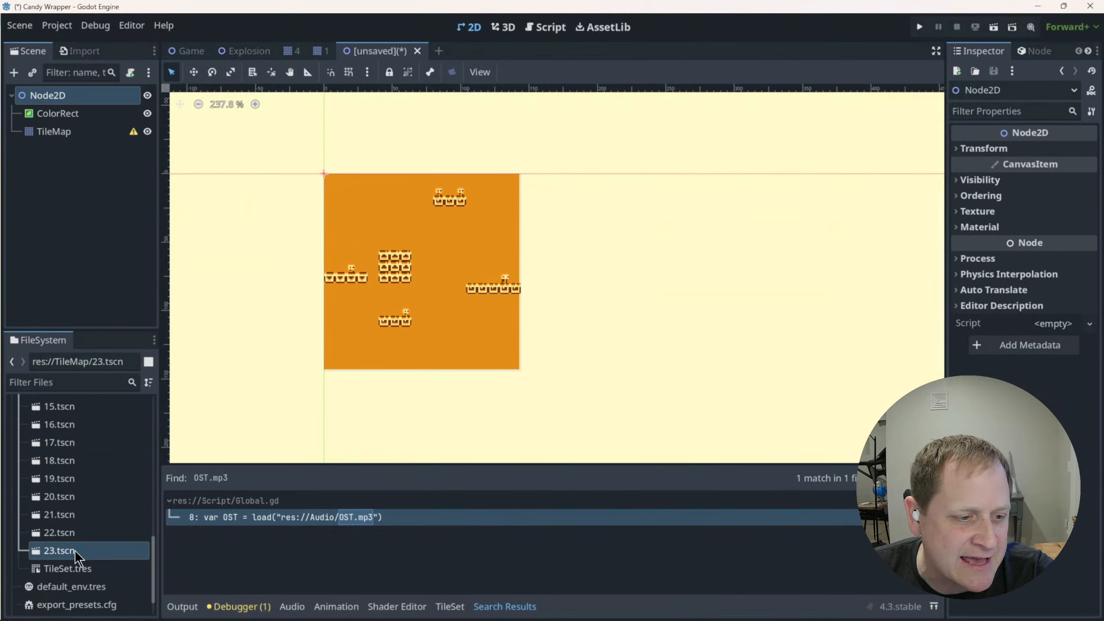
pyautogui.scroll(5, 74, 551)
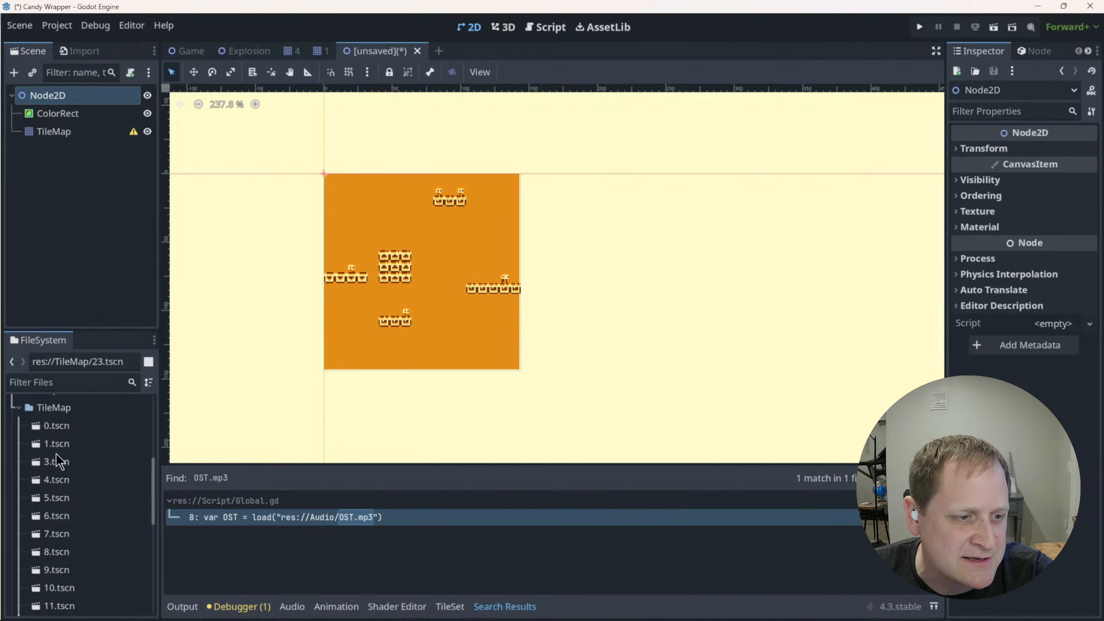
# Save the unsaved level scene as 2.tscn in the project's root folder.
pyautogui.click(24, 29)
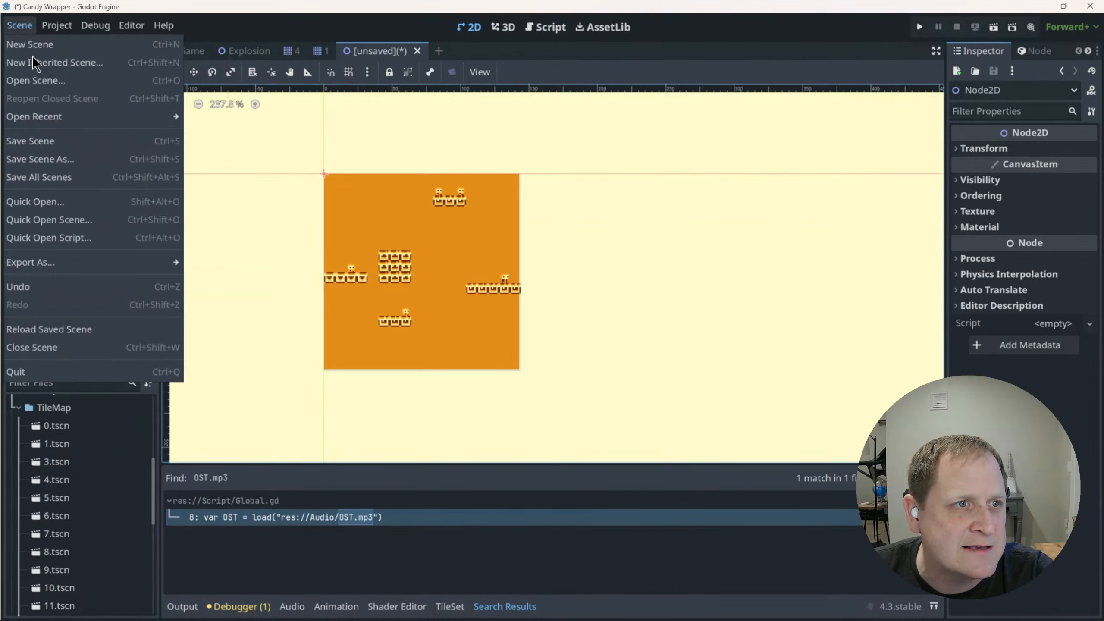
pyautogui.click(44, 159)
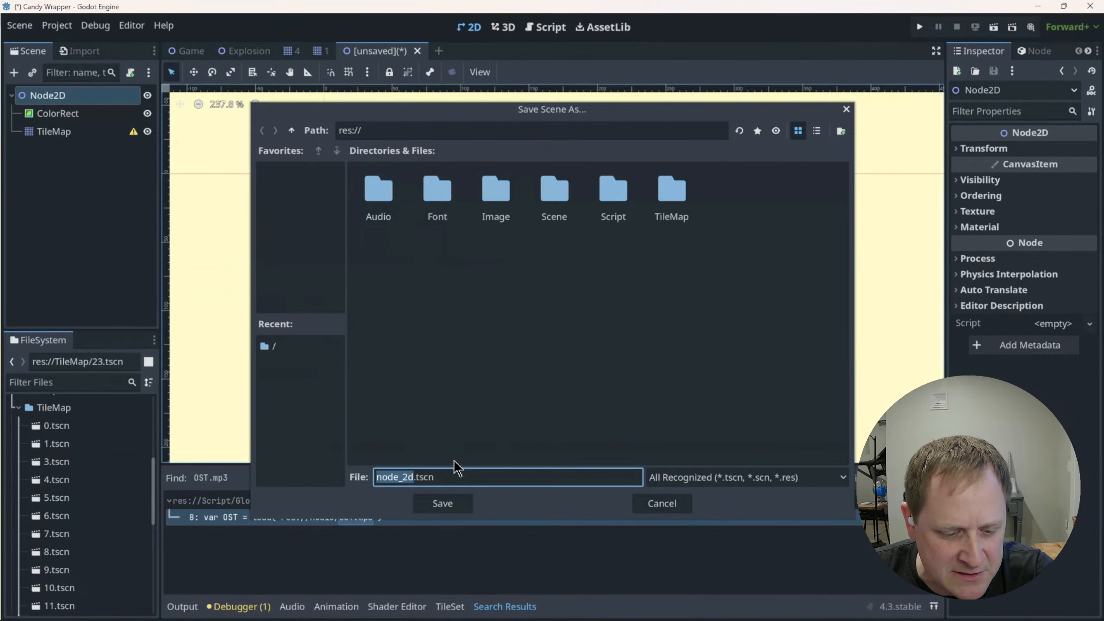
pyautogui.write('2')
pyautogui.press('Return')
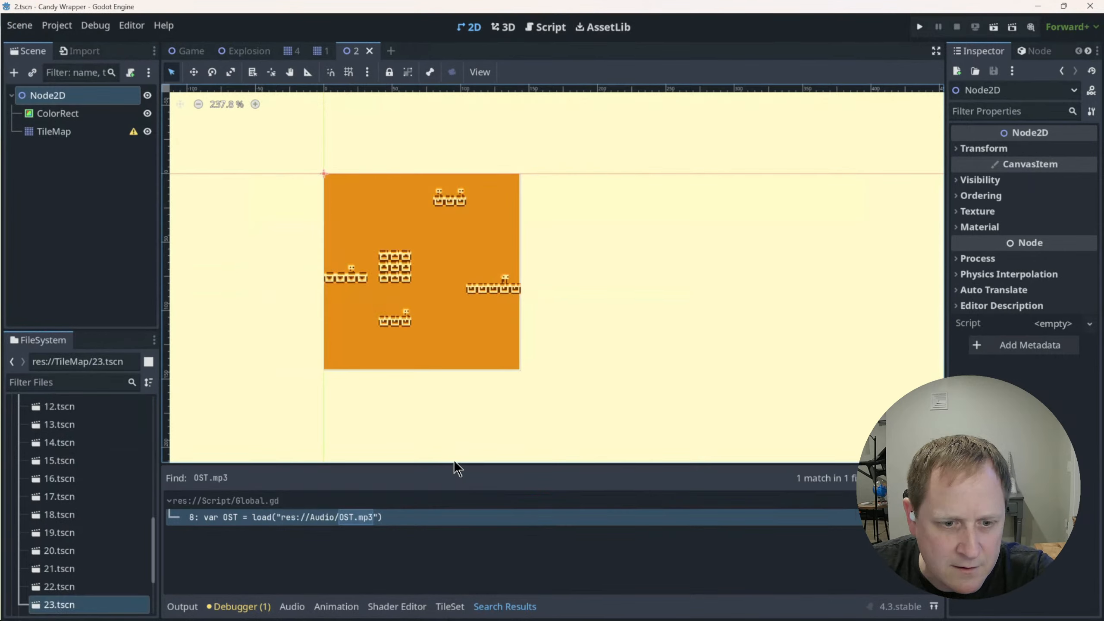
# Move the new 2.tscn from the project root into the TileMap folder and select it there.
pyautogui.scroll(3, 87, 526)
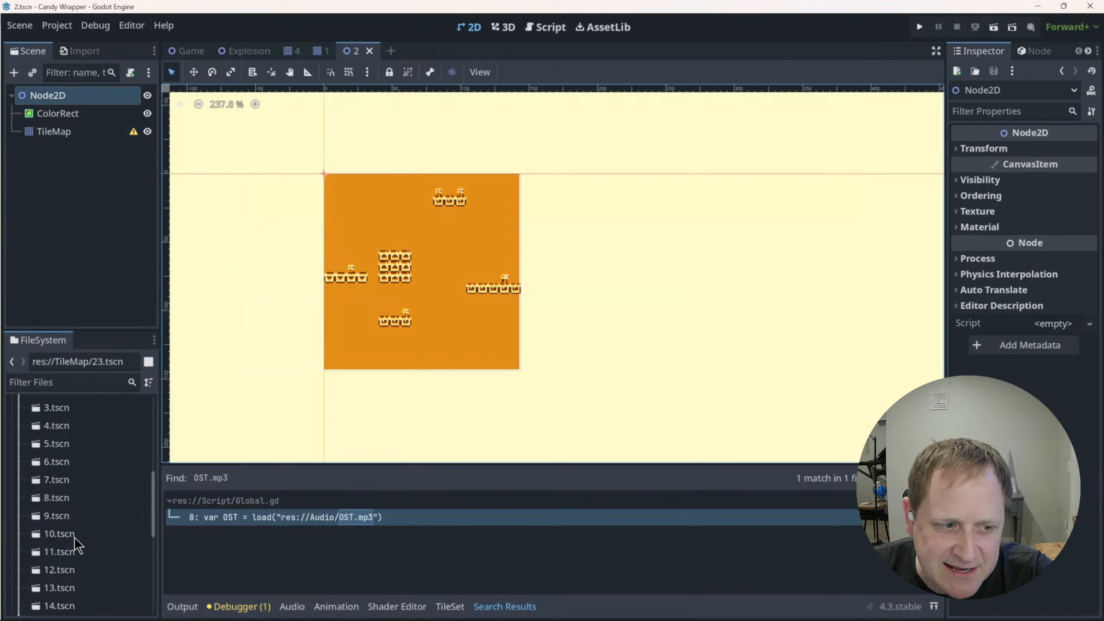
pyautogui.scroll(3, 50, 457)
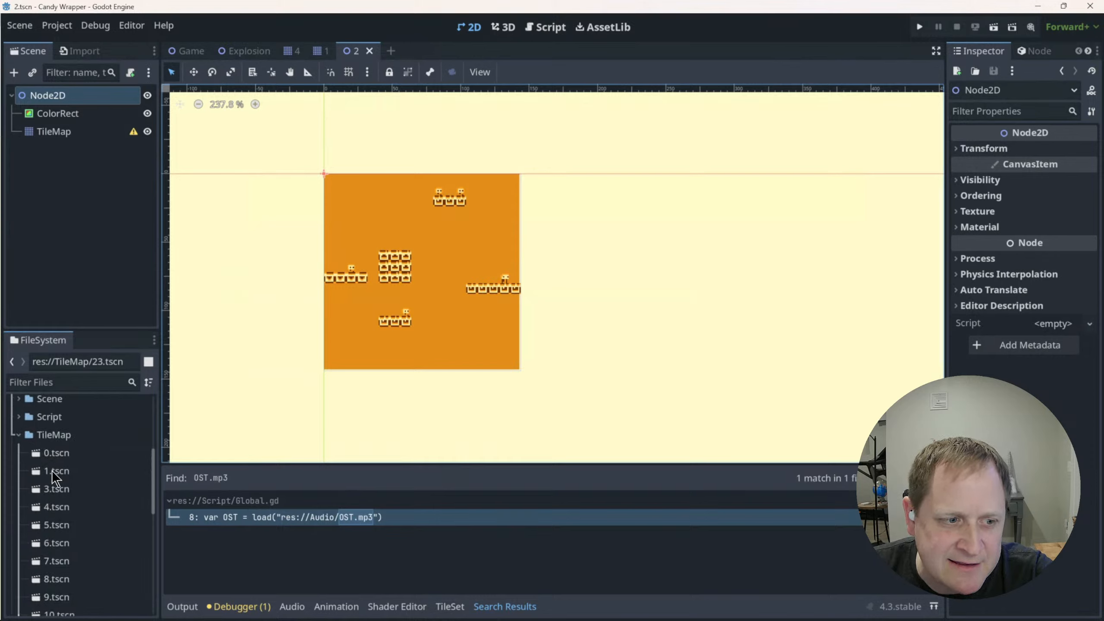
pyautogui.scroll(-15, 59, 513)
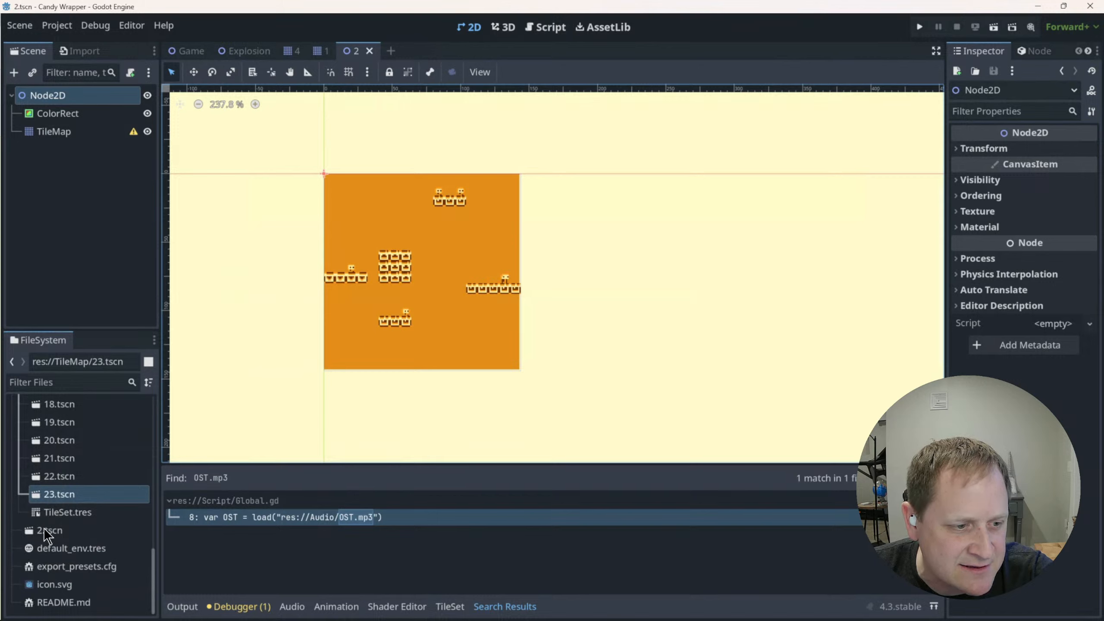
pyautogui.moveTo(43, 529); pyautogui.dragTo(56, 451)
pyautogui.scroll(6, 50, 458)
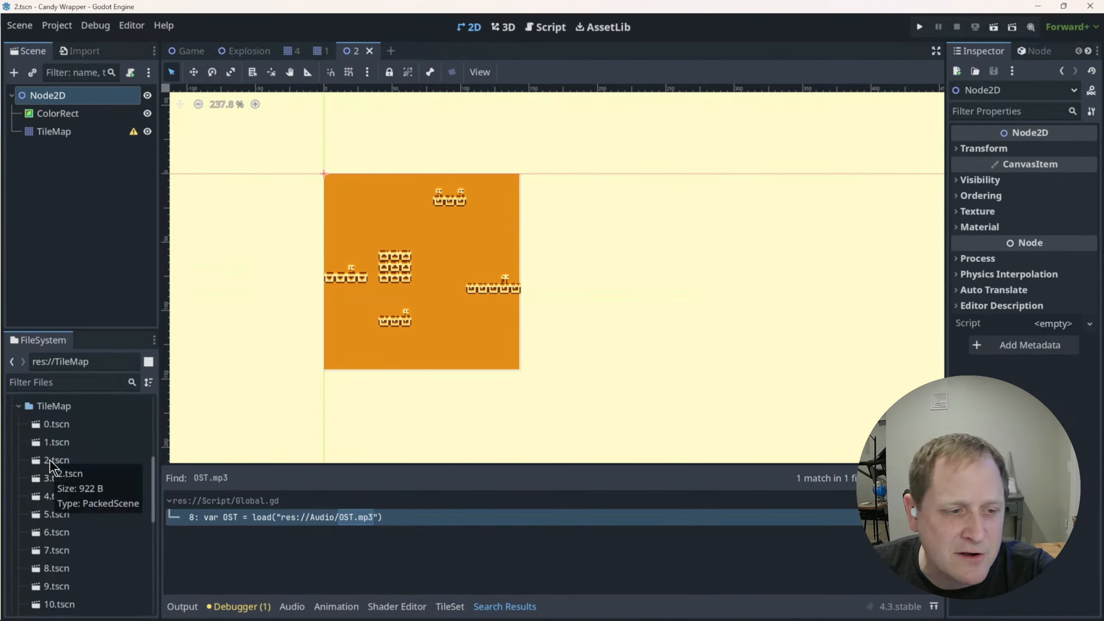
pyautogui.click(49, 460)
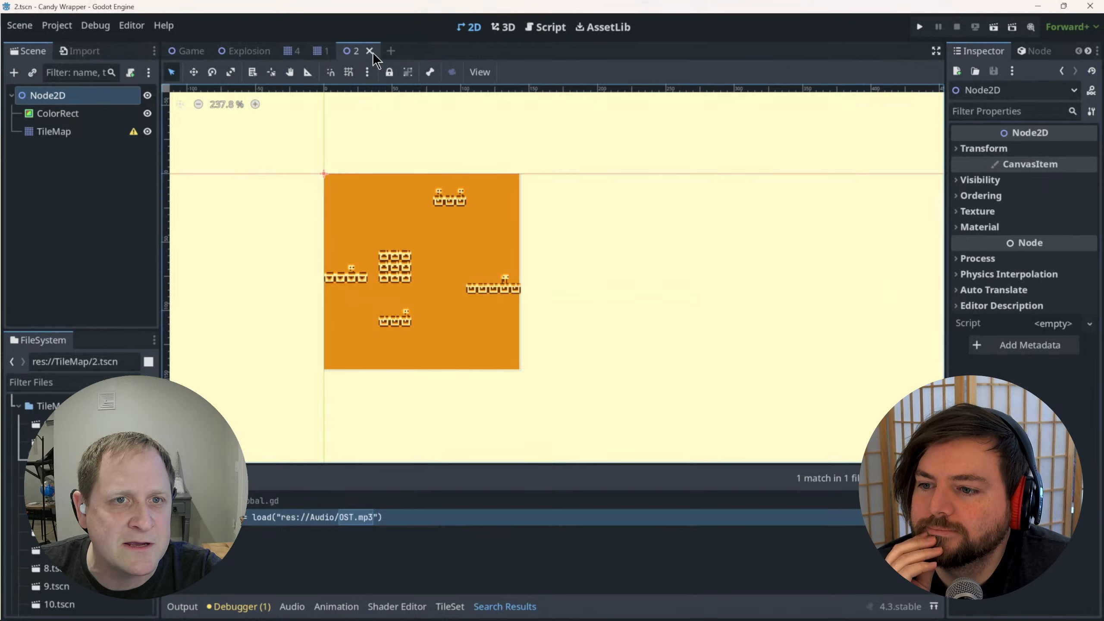
# Close the open scenes 1 and 4 and return to scene 2.
pyautogui.click(324, 50)
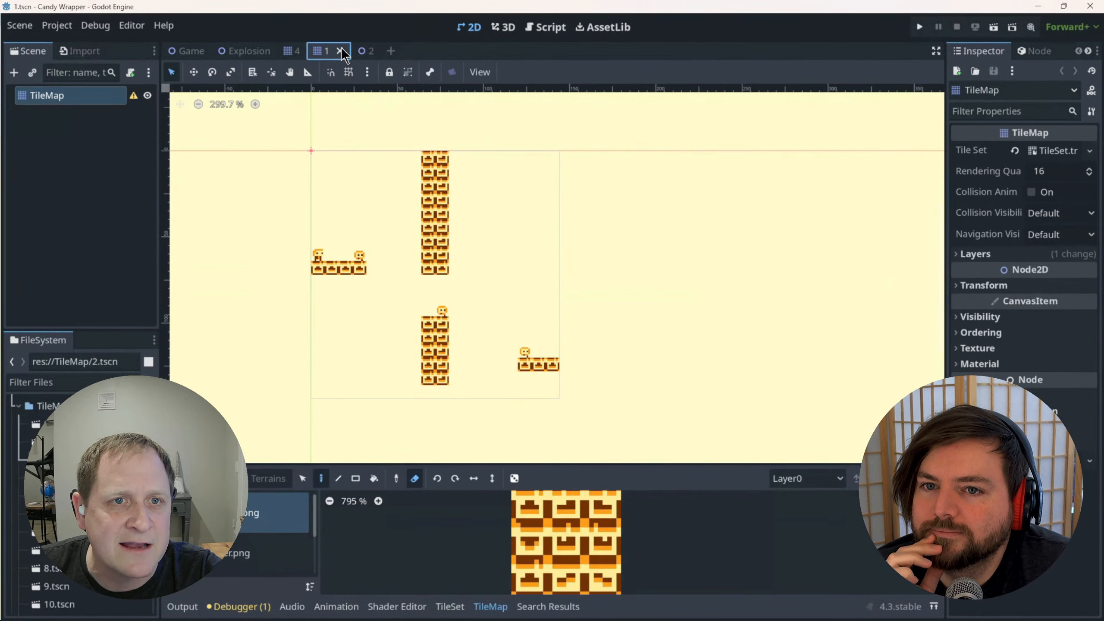
pyautogui.click(342, 50)
pyautogui.click(311, 51)
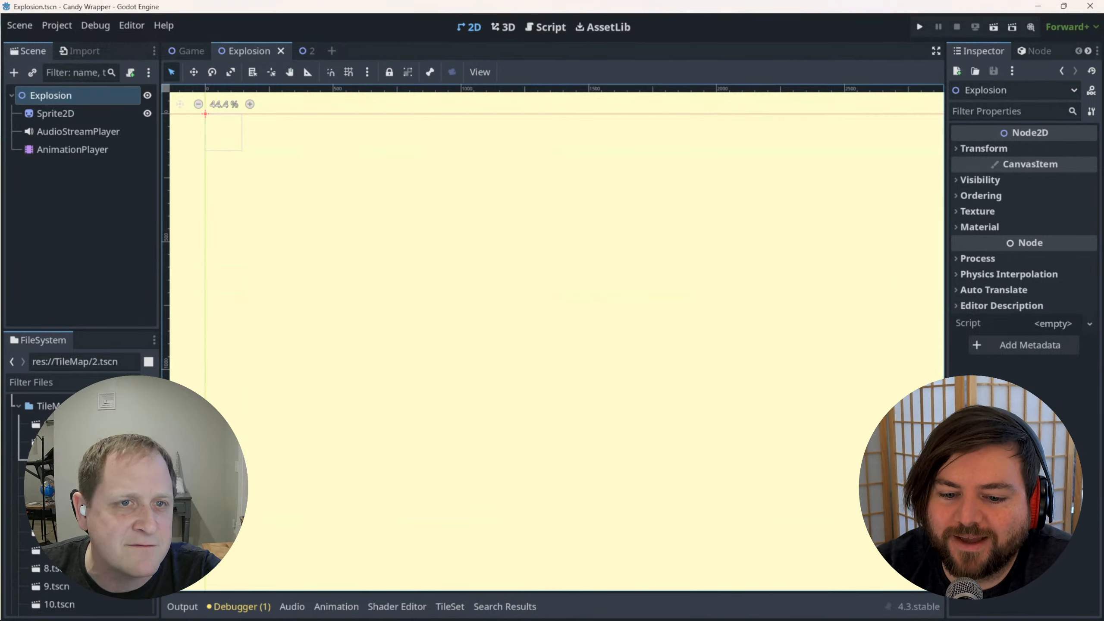
pyautogui.click(312, 51)
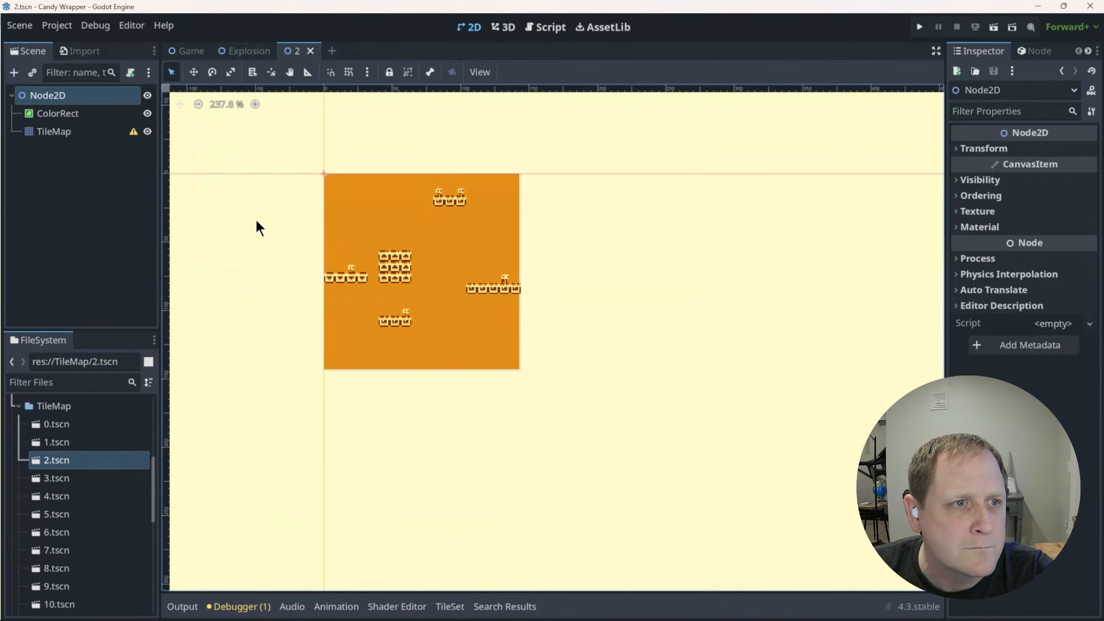
# In the Game scene, search node types for audio, compare AudioStreamPlayer2D with AudioStreamPlayer, and add an AudioStreamPlayer under the Game root.
pyautogui.click(189, 53)
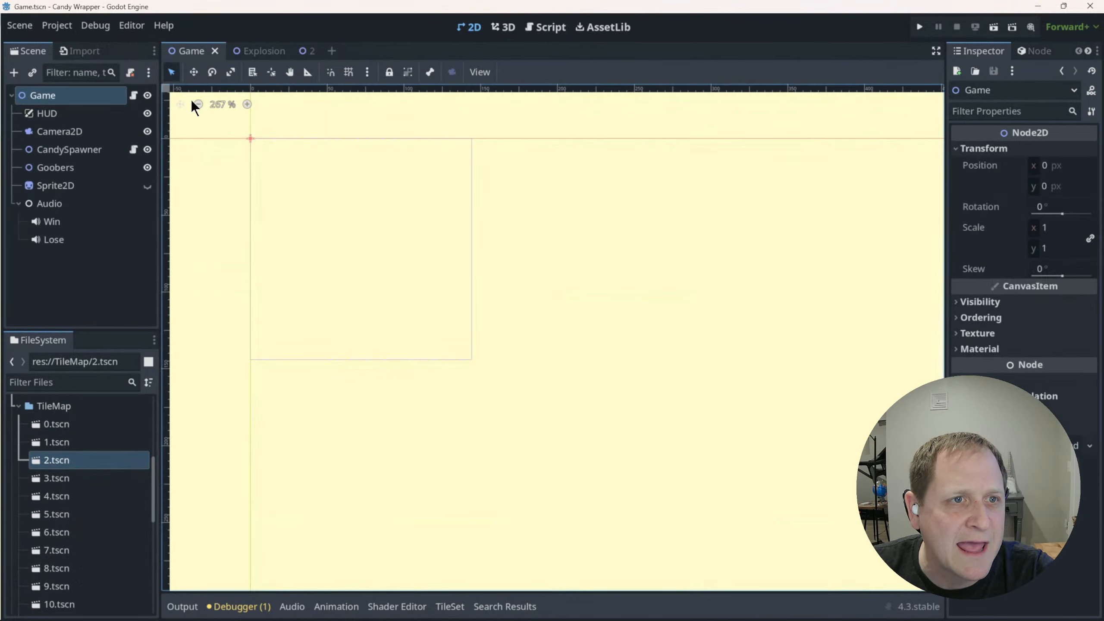
pyautogui.click(19, 70)
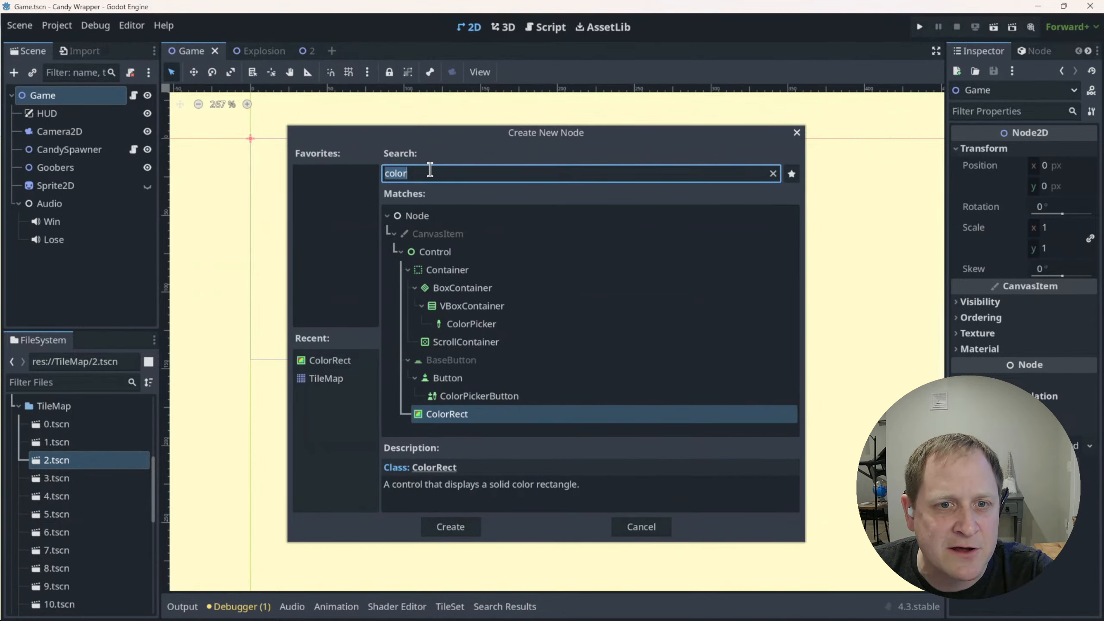
pyautogui.press('BackSpace')
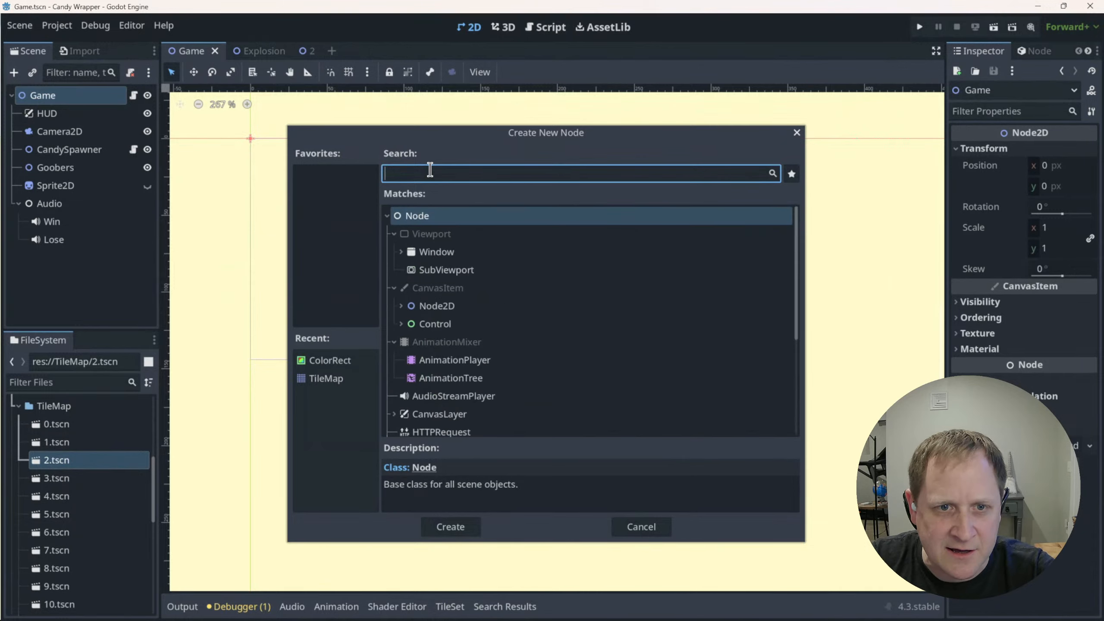
pyautogui.write('audio')
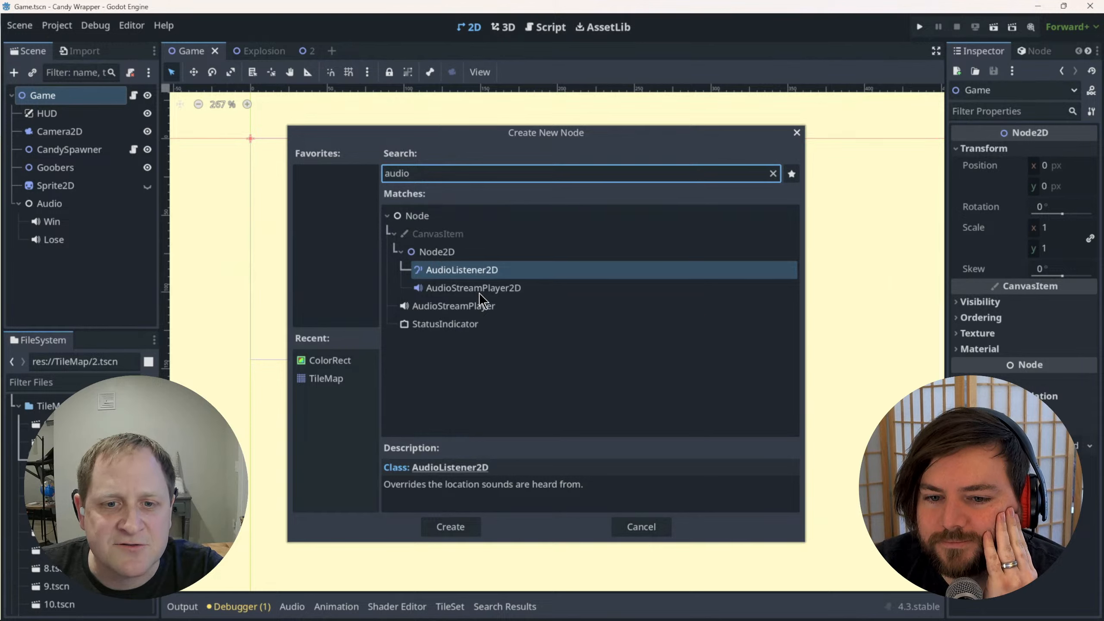
pyautogui.click(480, 294)
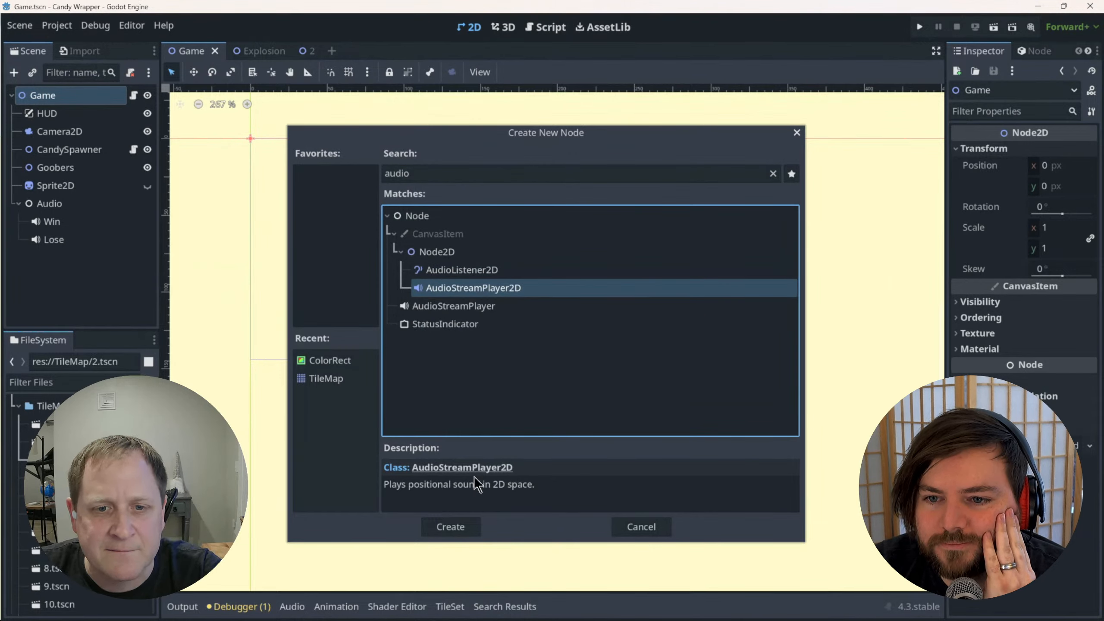
pyautogui.click(455, 307)
pyautogui.click(460, 289)
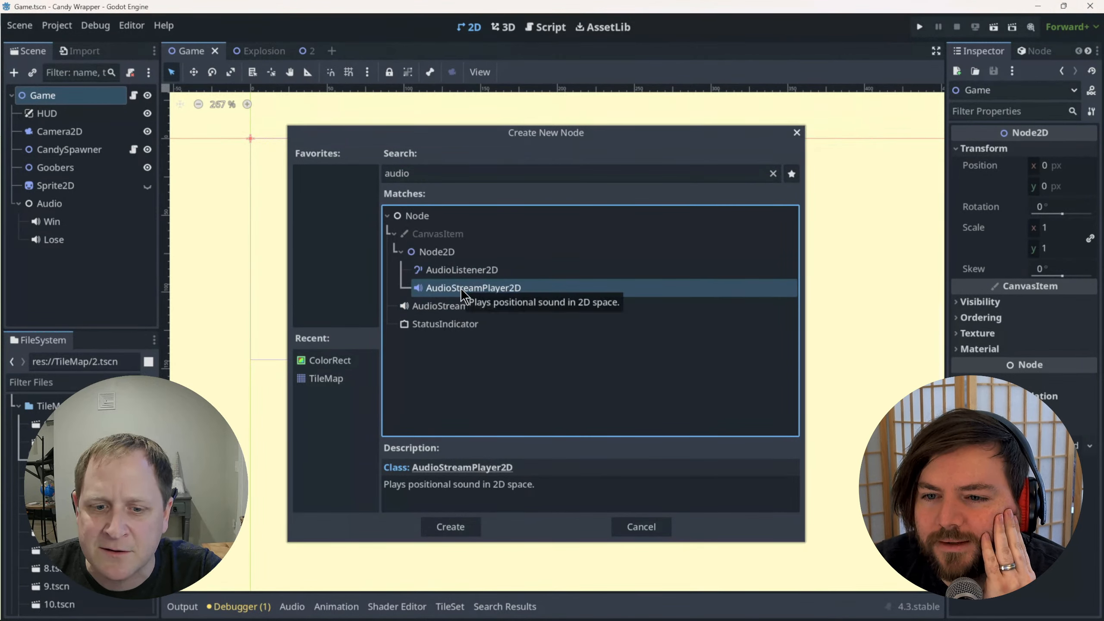
pyautogui.click(458, 305)
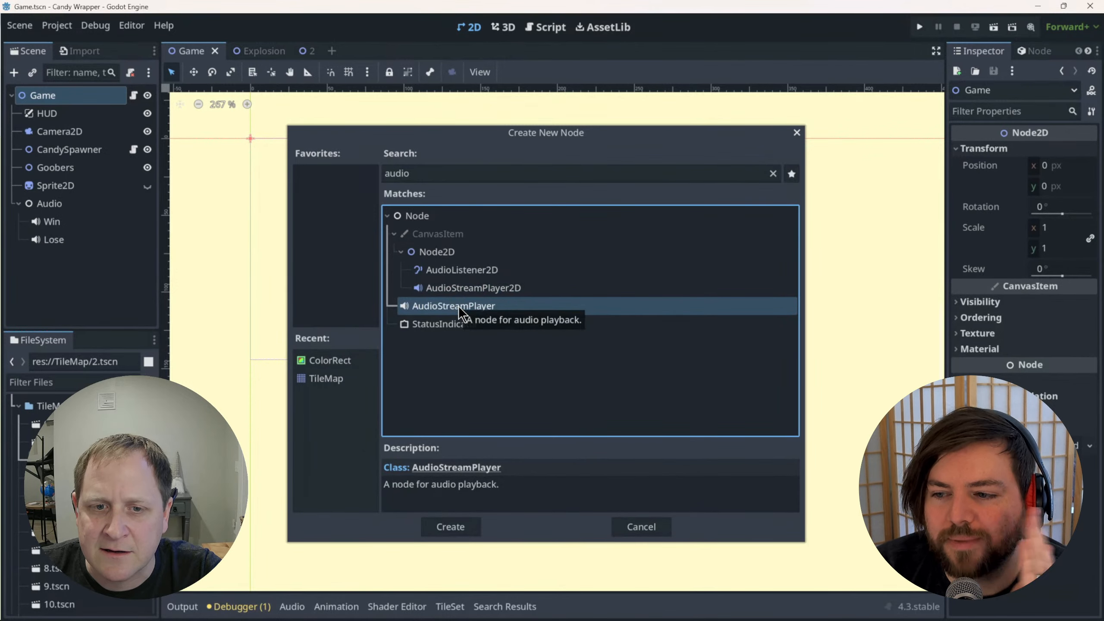
pyautogui.click(461, 289)
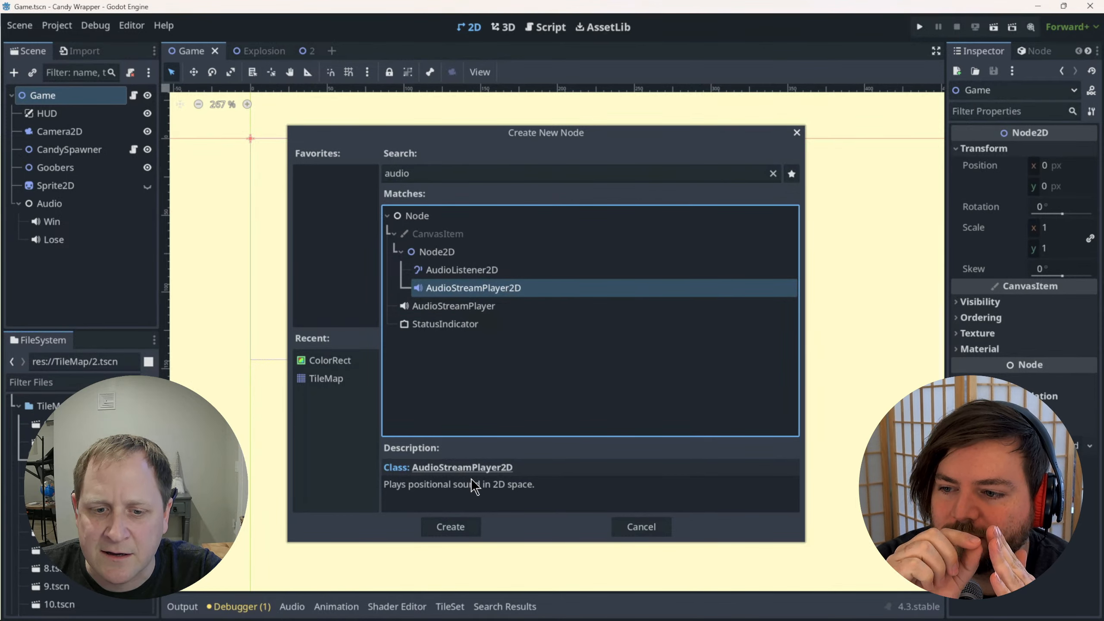
pyautogui.moveTo(475, 484); pyautogui.dragTo(385, 487)
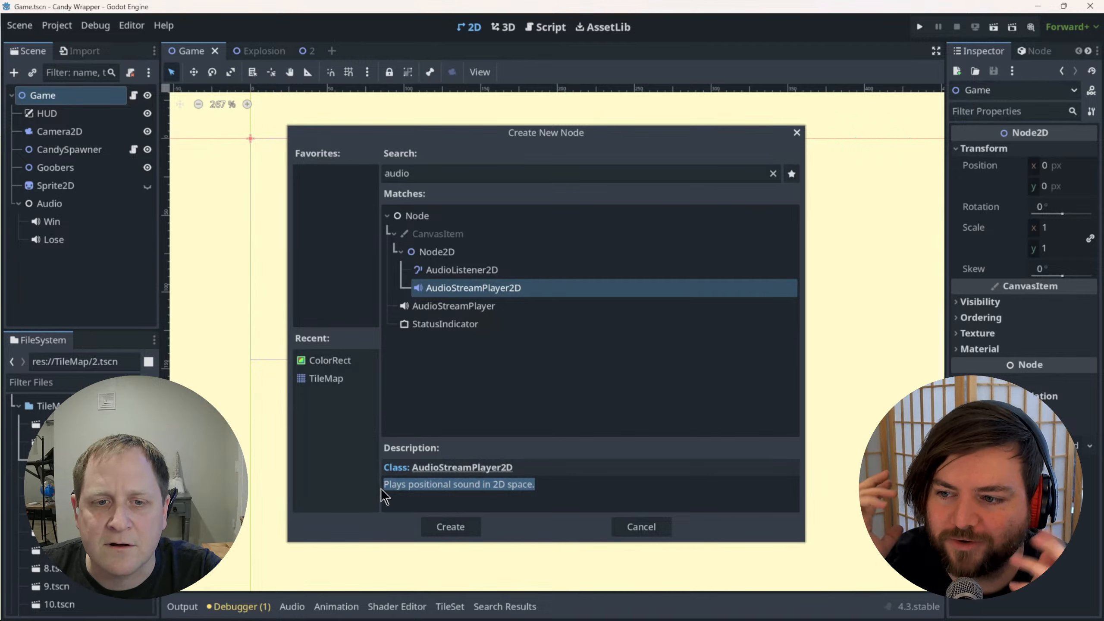
pyautogui.click(455, 306)
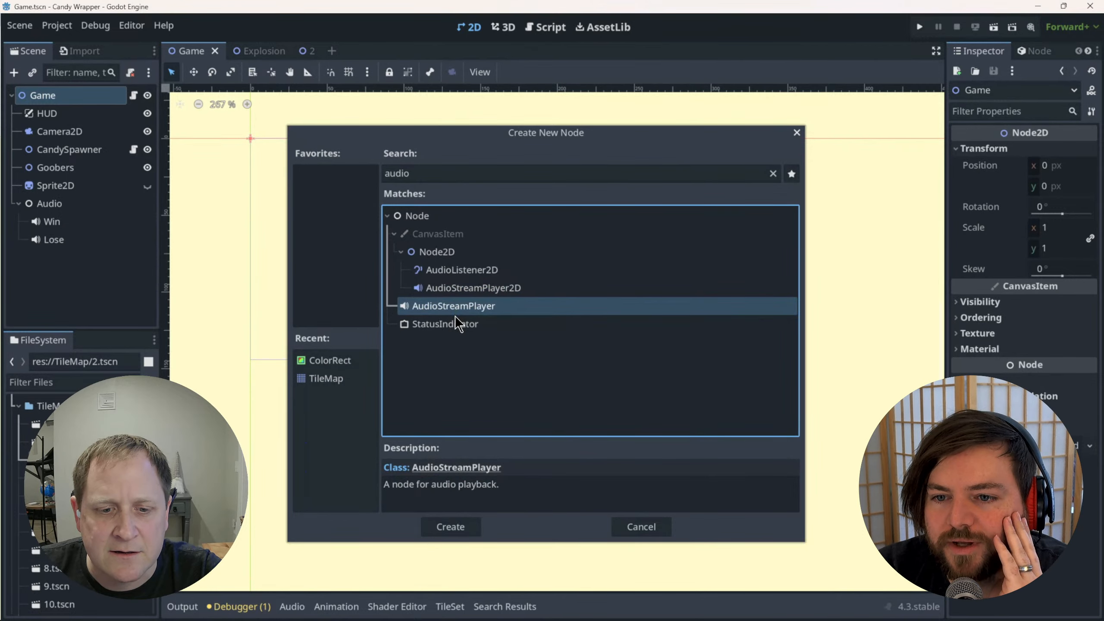
pyautogui.click(443, 529)
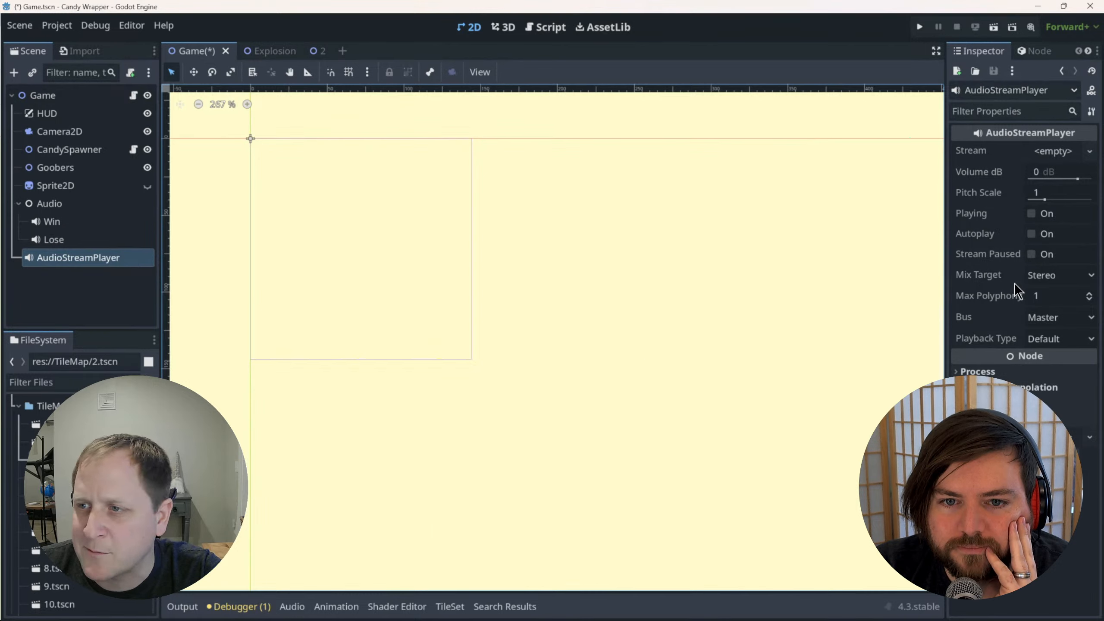
# Check the Game root node's properties and reselect the new AudioStreamPlayer node.
pyautogui.click(71, 262)
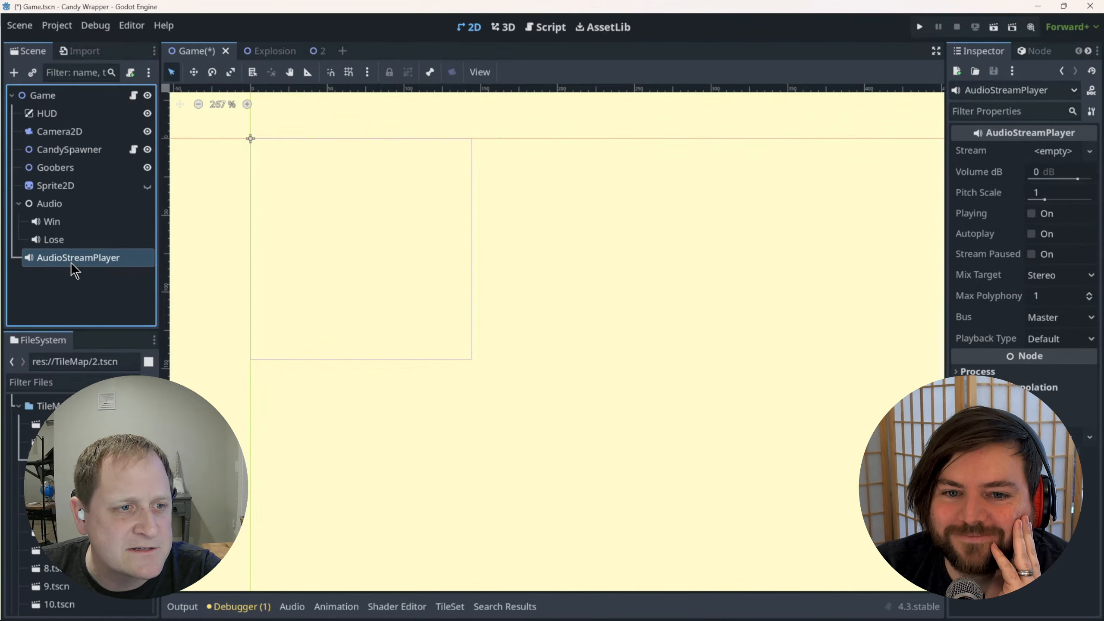
pyautogui.click(51, 99)
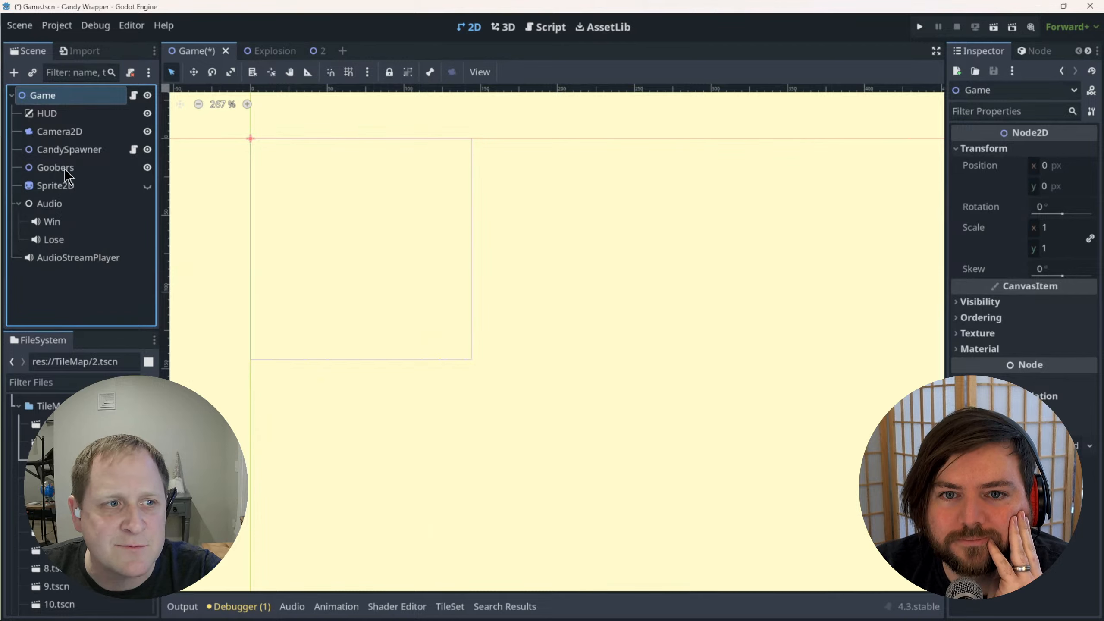
pyautogui.click(117, 258)
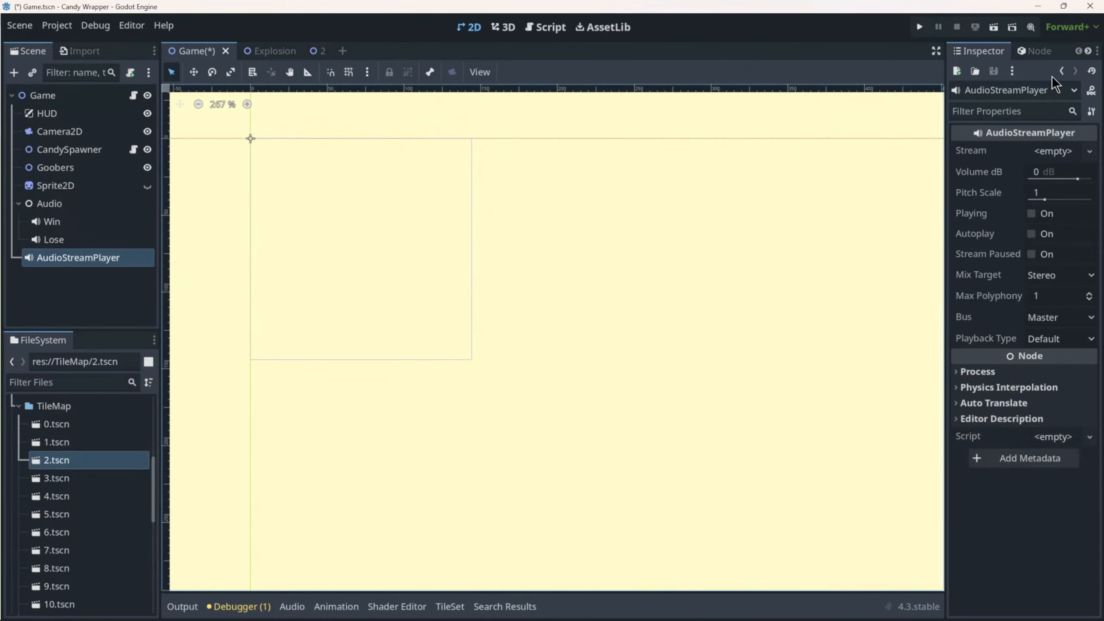
# Uncover the desktop behind a floating editor window and move the Laser Groove (2) audio file below the practiceRPG folder.
pyautogui.click(1065, 5)
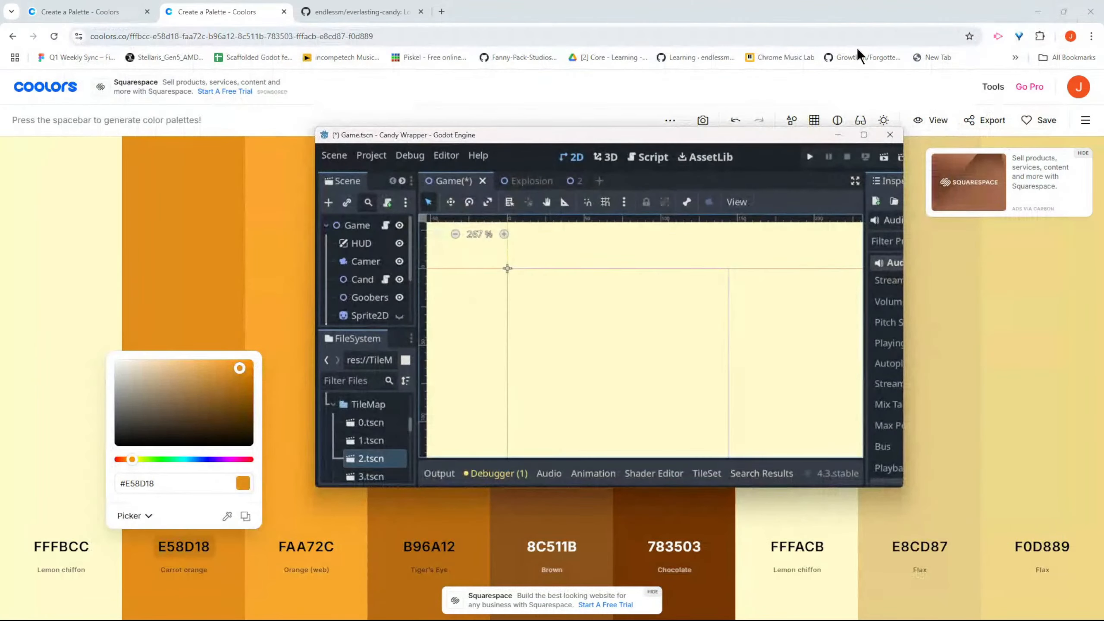
pyautogui.click(1035, 7)
pyautogui.click(508, 122)
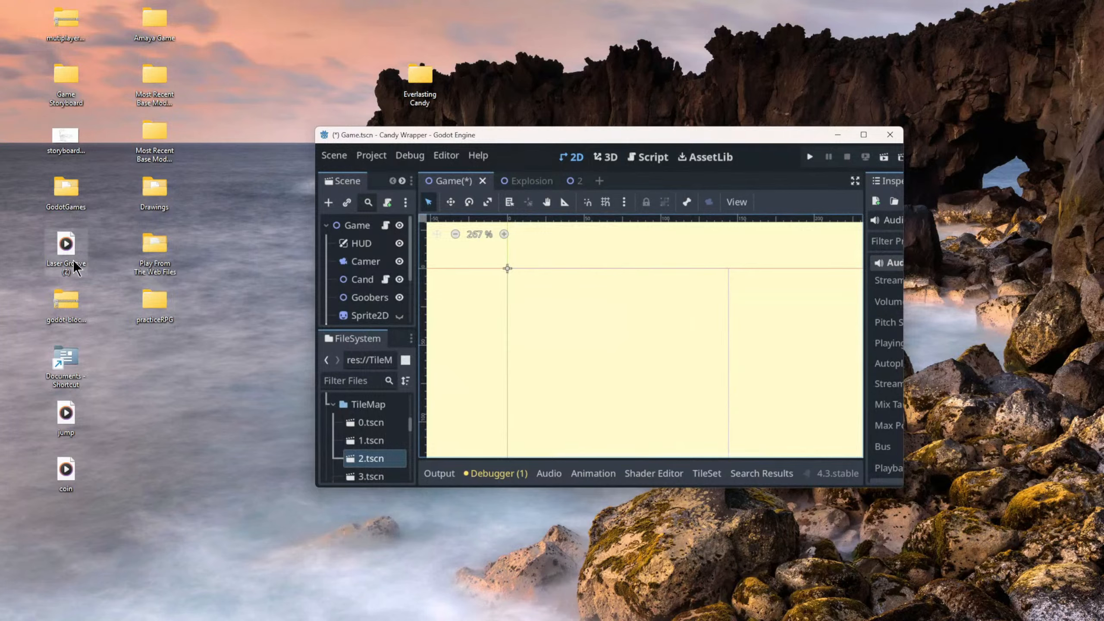
pyautogui.moveTo(74, 264); pyautogui.dragTo(169, 374)
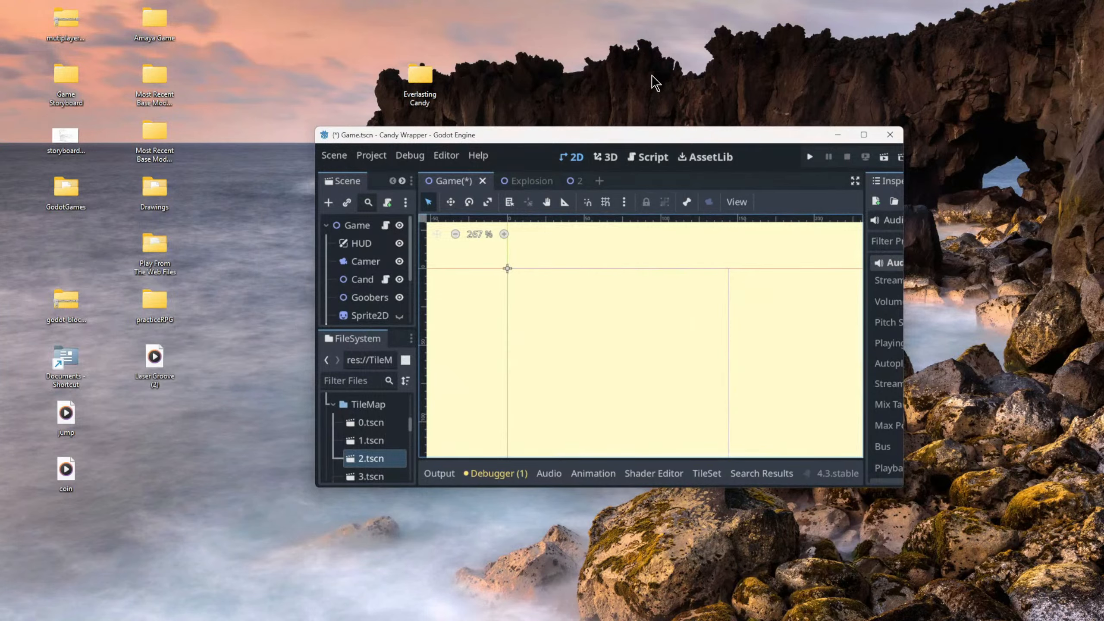
# Make the floating editor window taller and position it beside the desktop's audio files, with the project file list in view.
pyautogui.moveTo(638, 137); pyautogui.dragTo(623, 77)
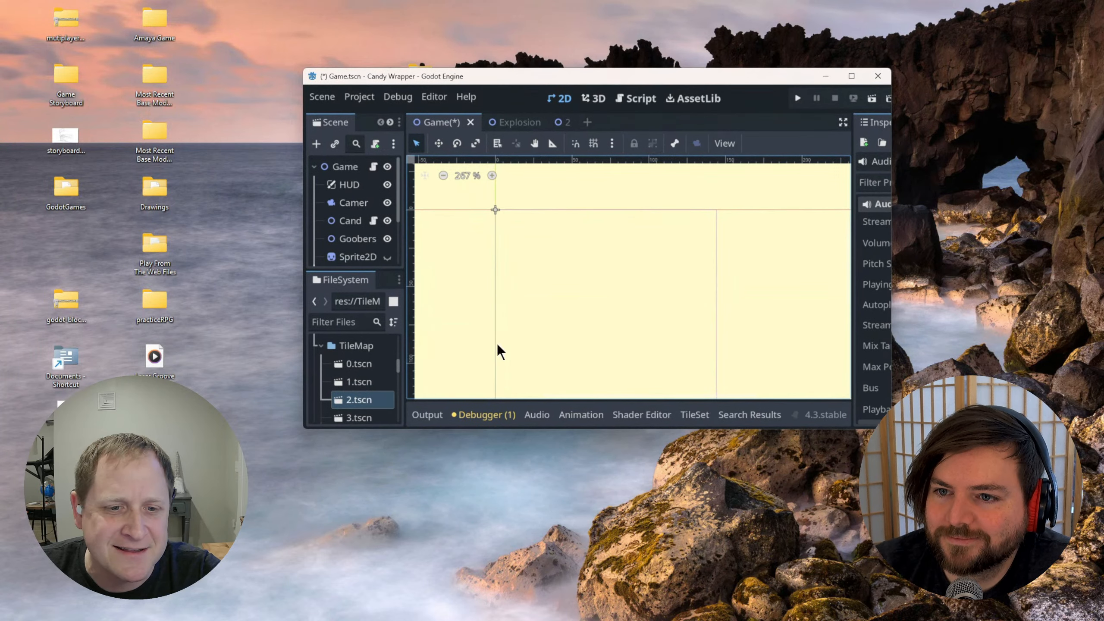
pyautogui.moveTo(540, 430); pyautogui.dragTo(539, 523)
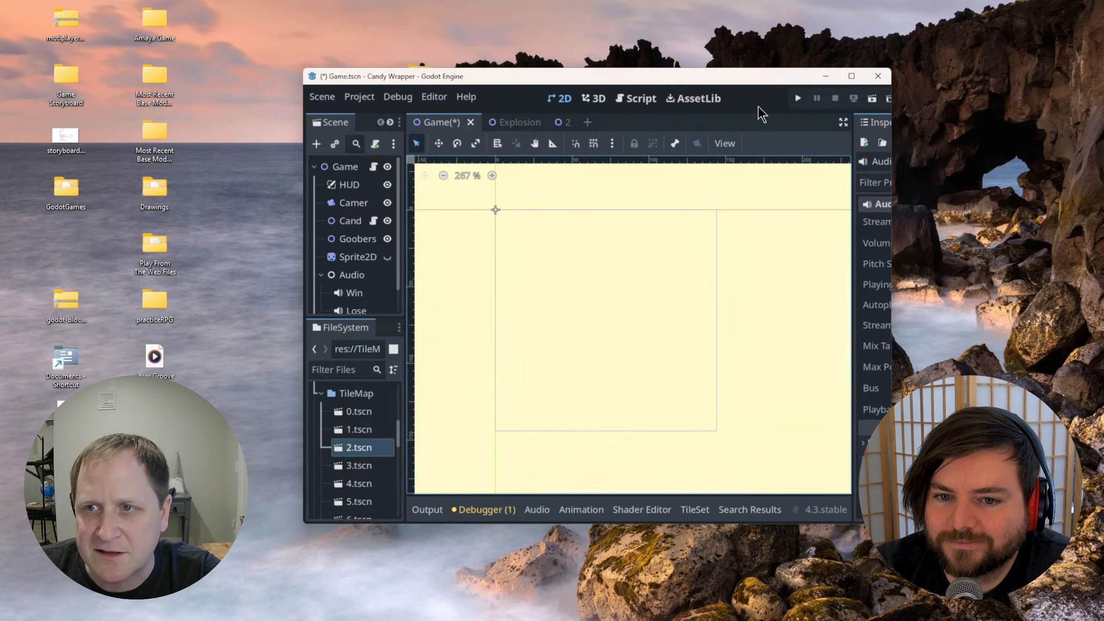
pyautogui.moveTo(751, 77); pyautogui.dragTo(711, 80)
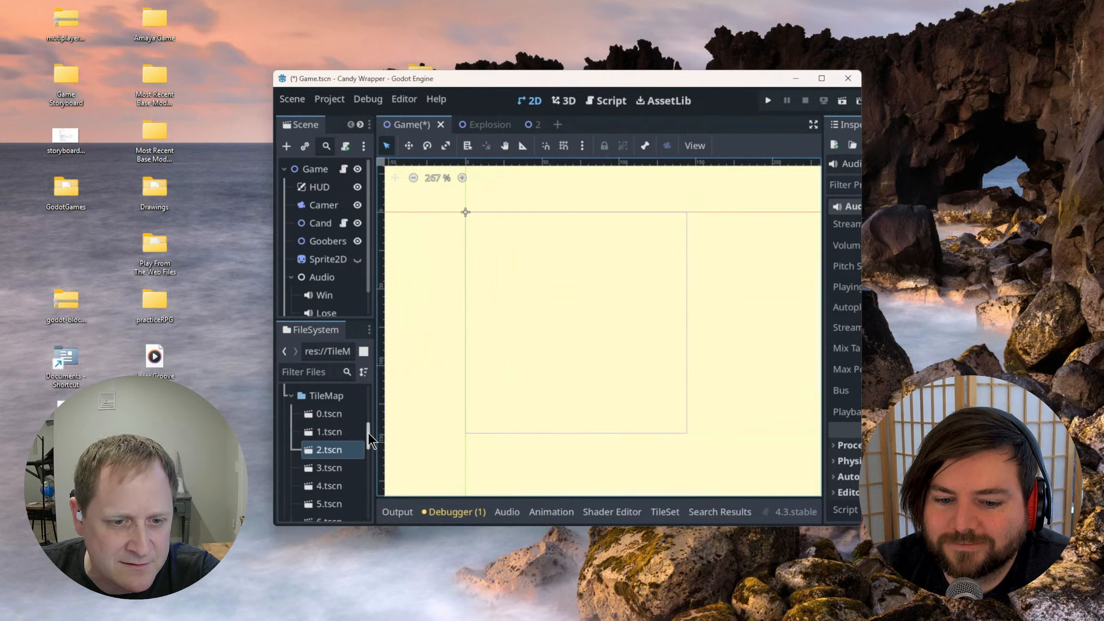
# Import the Laser Groove (2) audio file from the desktop into the project's Audio folder and check that it is listed.
pyautogui.scroll(2, 368, 433)
pyautogui.scroll(5, 370, 433)
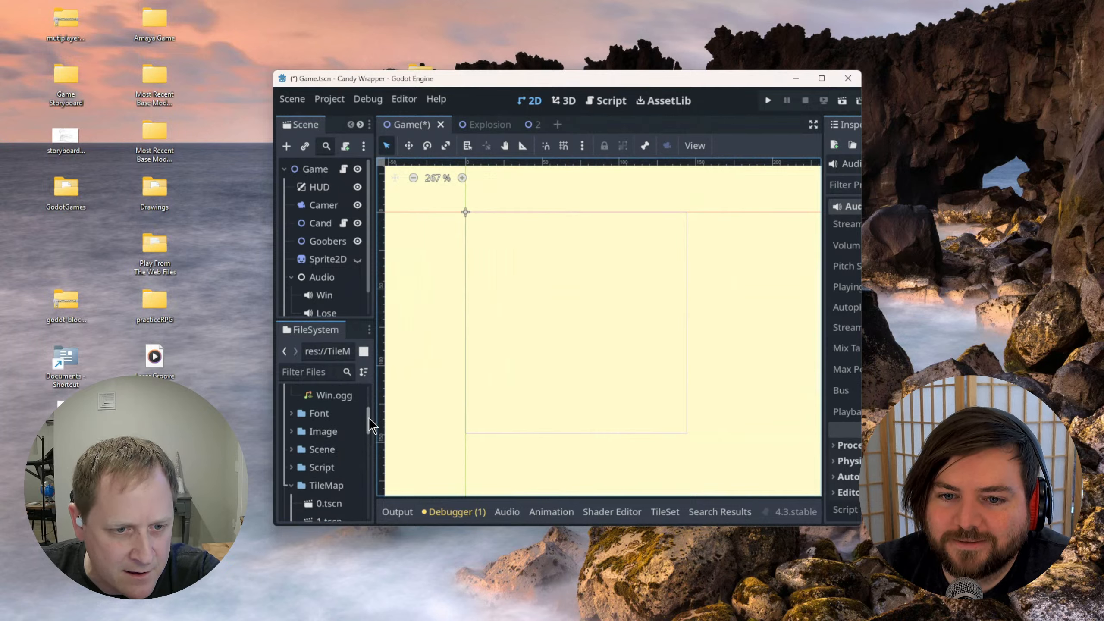
pyautogui.scroll(2, 372, 405)
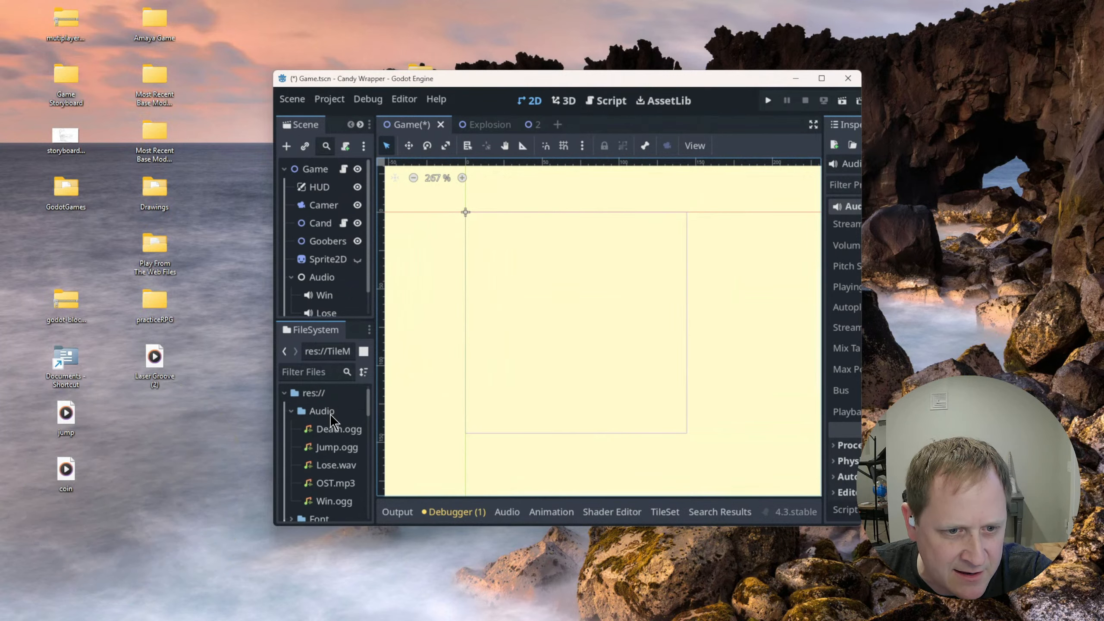
pyautogui.click(332, 413)
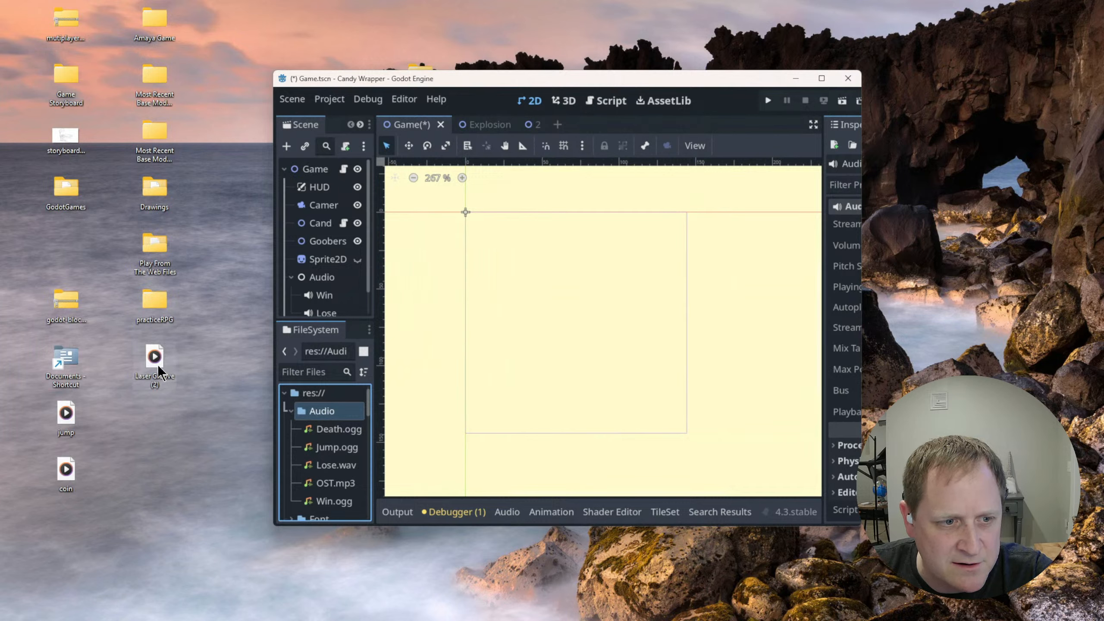
pyautogui.moveTo(154, 361); pyautogui.dragTo(315, 406)
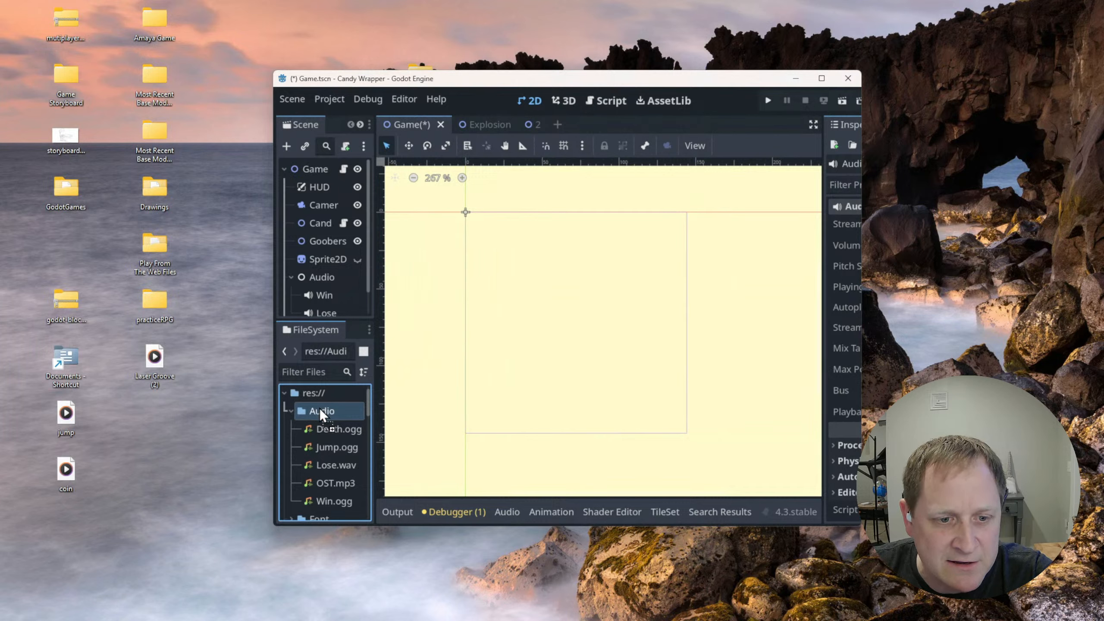
pyautogui.moveTo(320, 411); pyautogui.dragTo(321, 412)
pyautogui.scroll(-1, 331, 478)
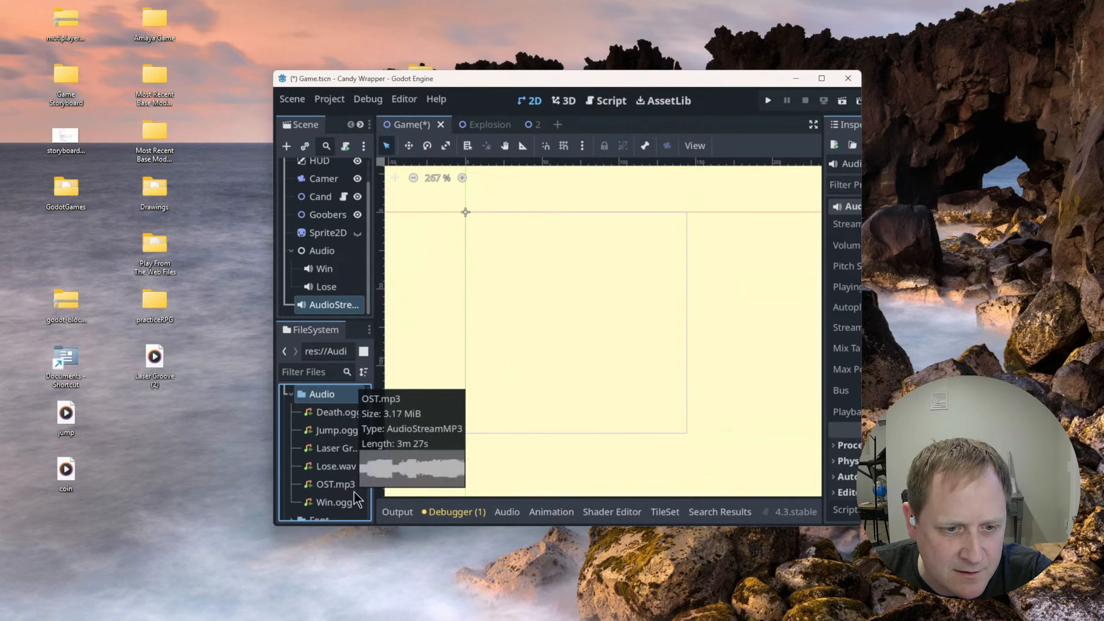
pyautogui.moveTo(329, 450)
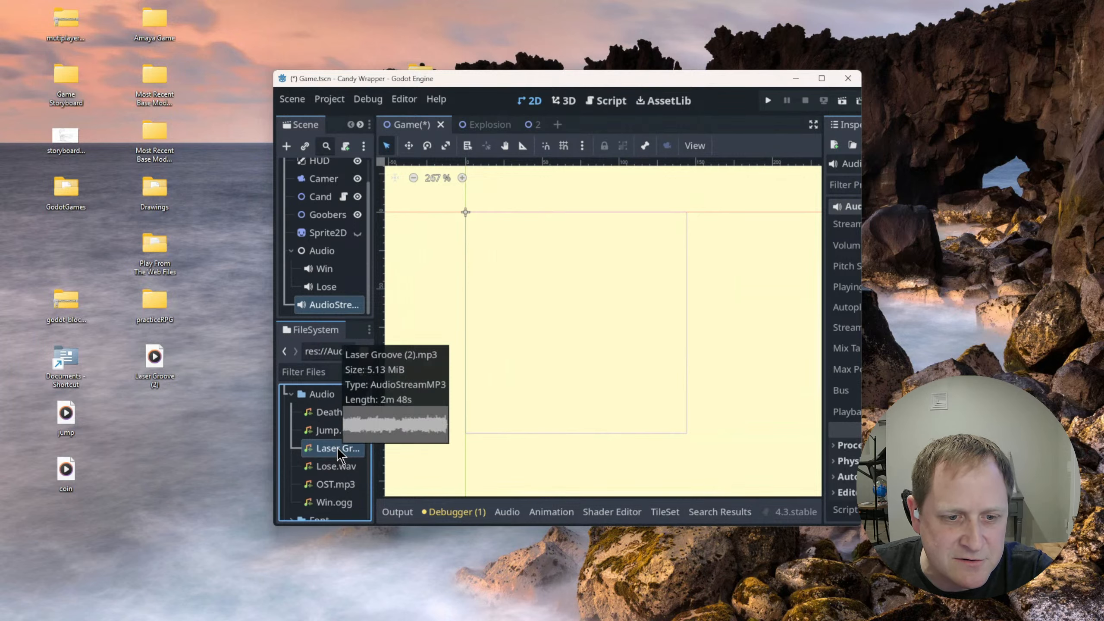
# Maximize the editor, assign Laser Groove (2).mp3 as the AudioStreamPlayer's stream, and briefly play it as a preview before stopping it.
pyautogui.click(822, 78)
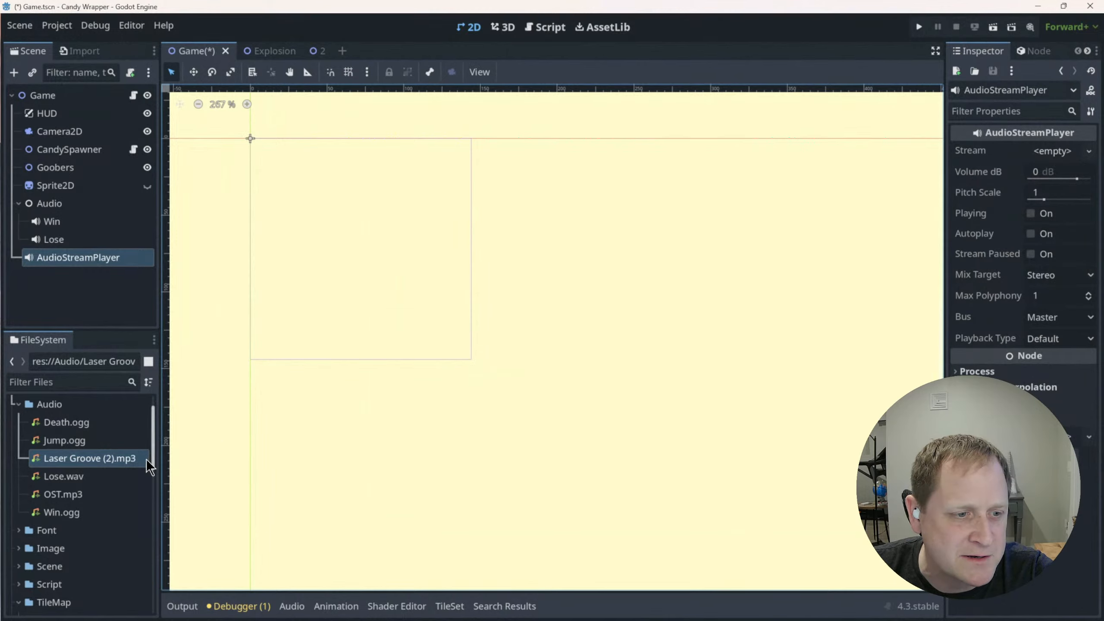
pyautogui.click(74, 465)
pyautogui.moveTo(74, 465); pyautogui.dragTo(1044, 152)
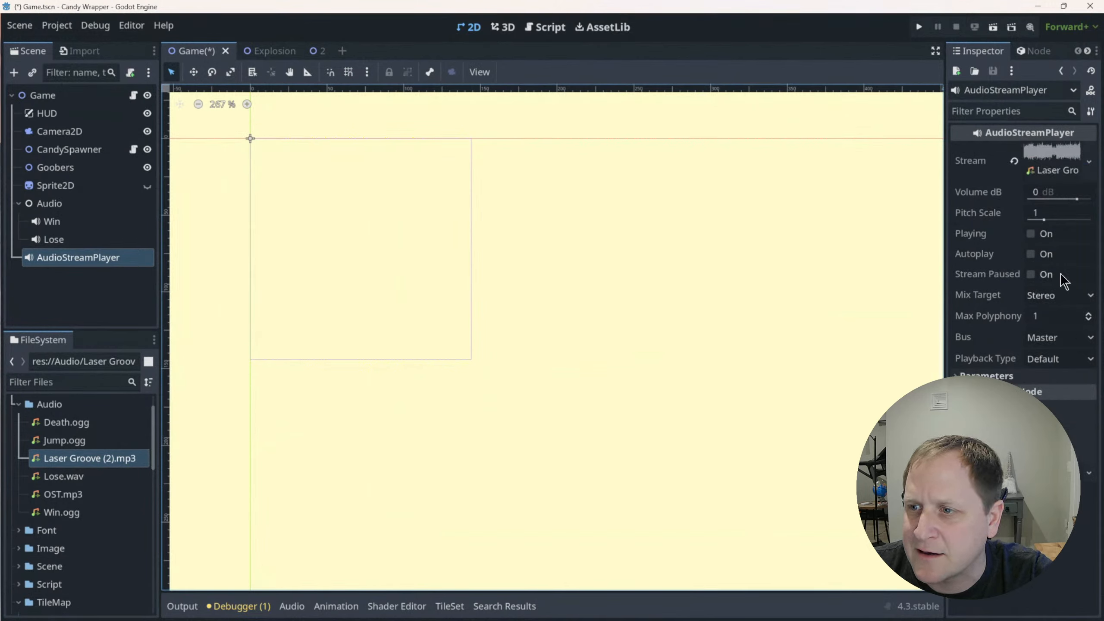
pyautogui.click(1031, 234)
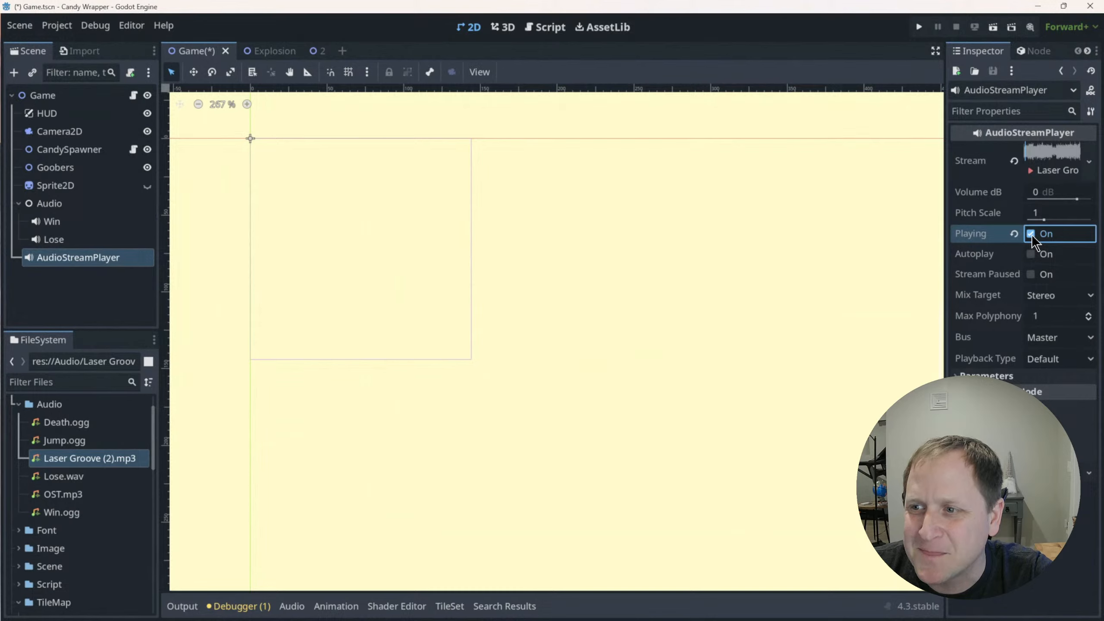
pyautogui.click(1031, 234)
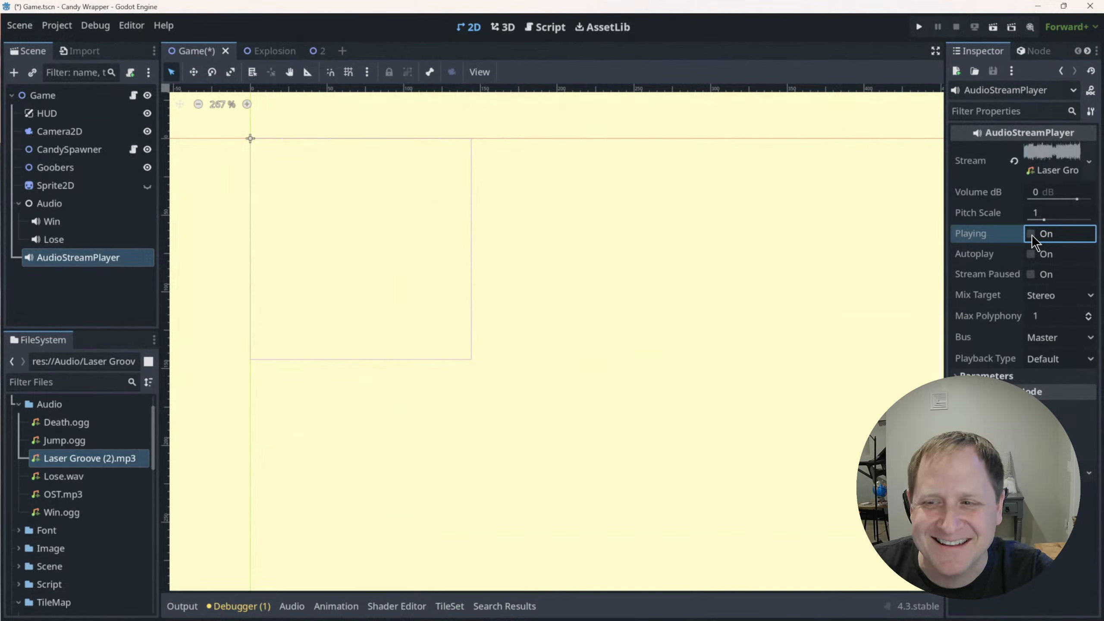